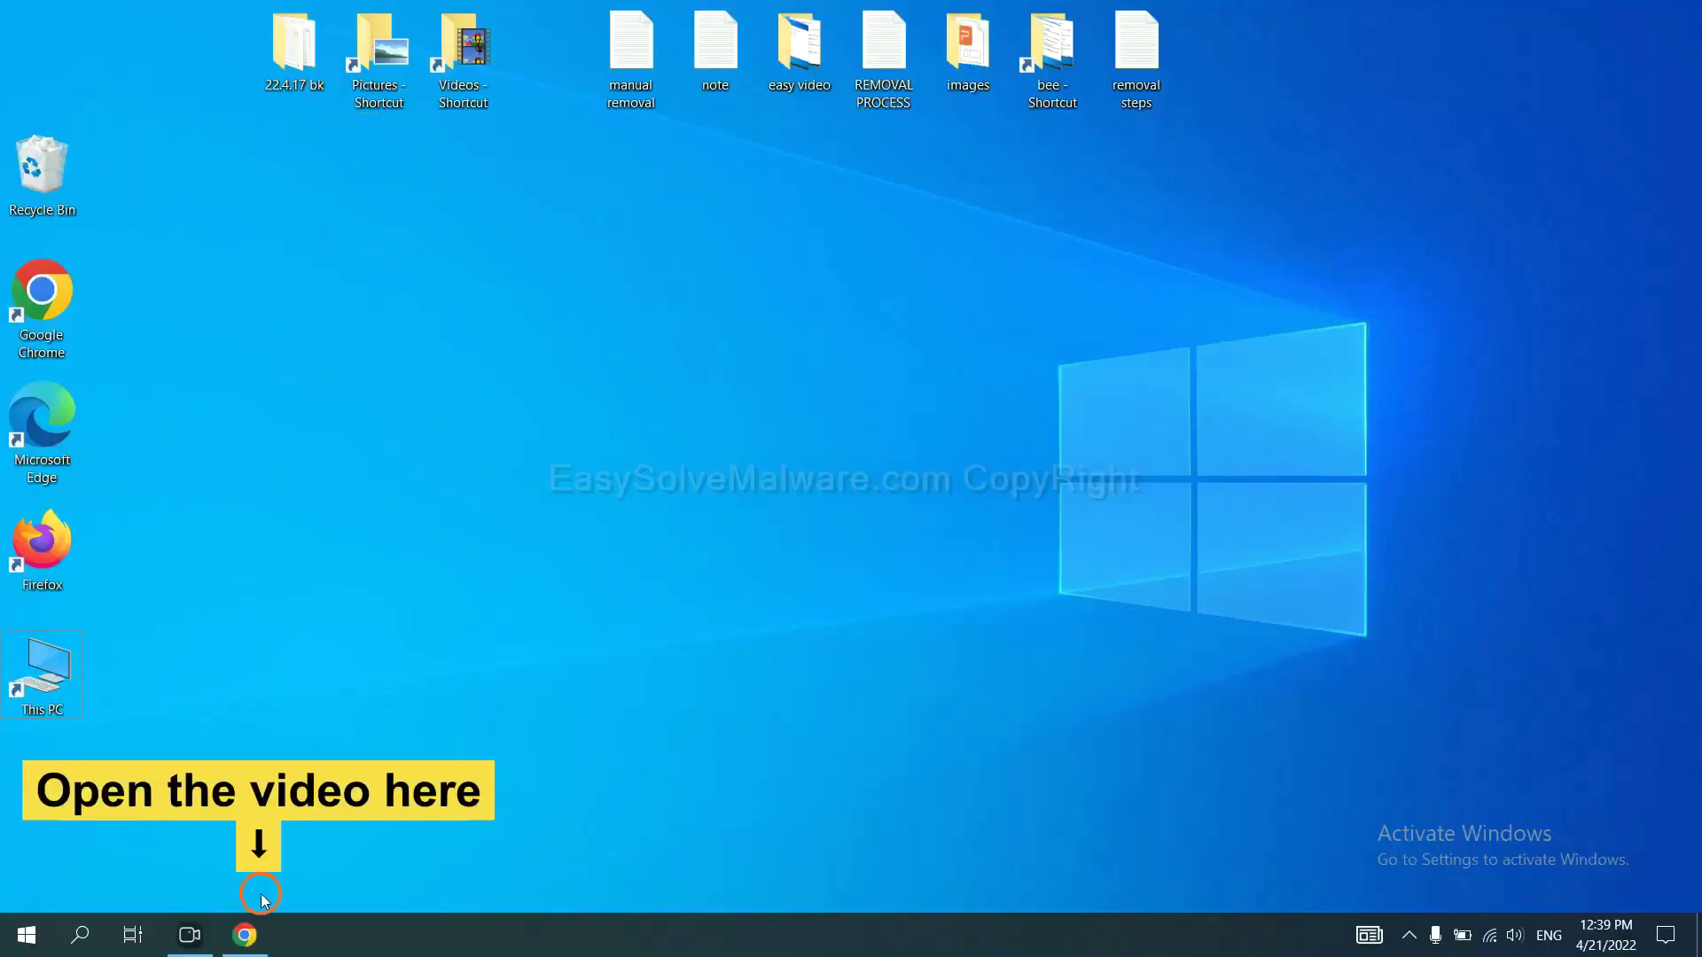
Follow the video's description link to easysolvemalware.com and download SpyHunter for Windows
left_click(261, 933)
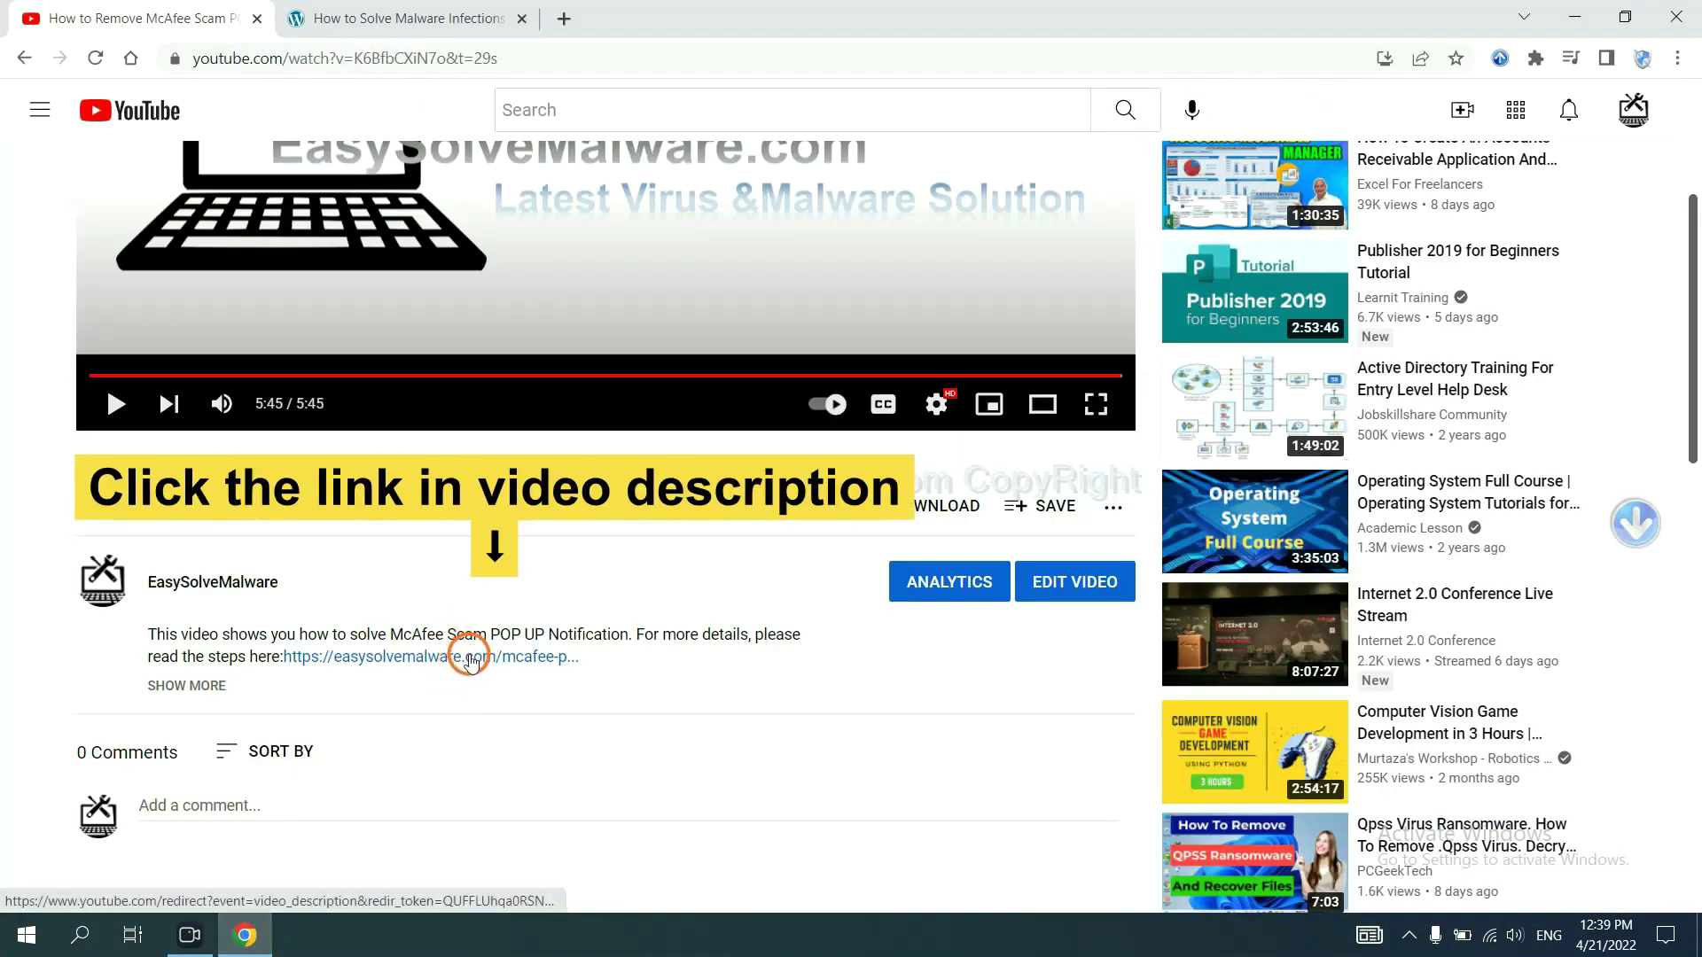
left_click(1051, 190)
scroll(1690, 445, "down", 3)
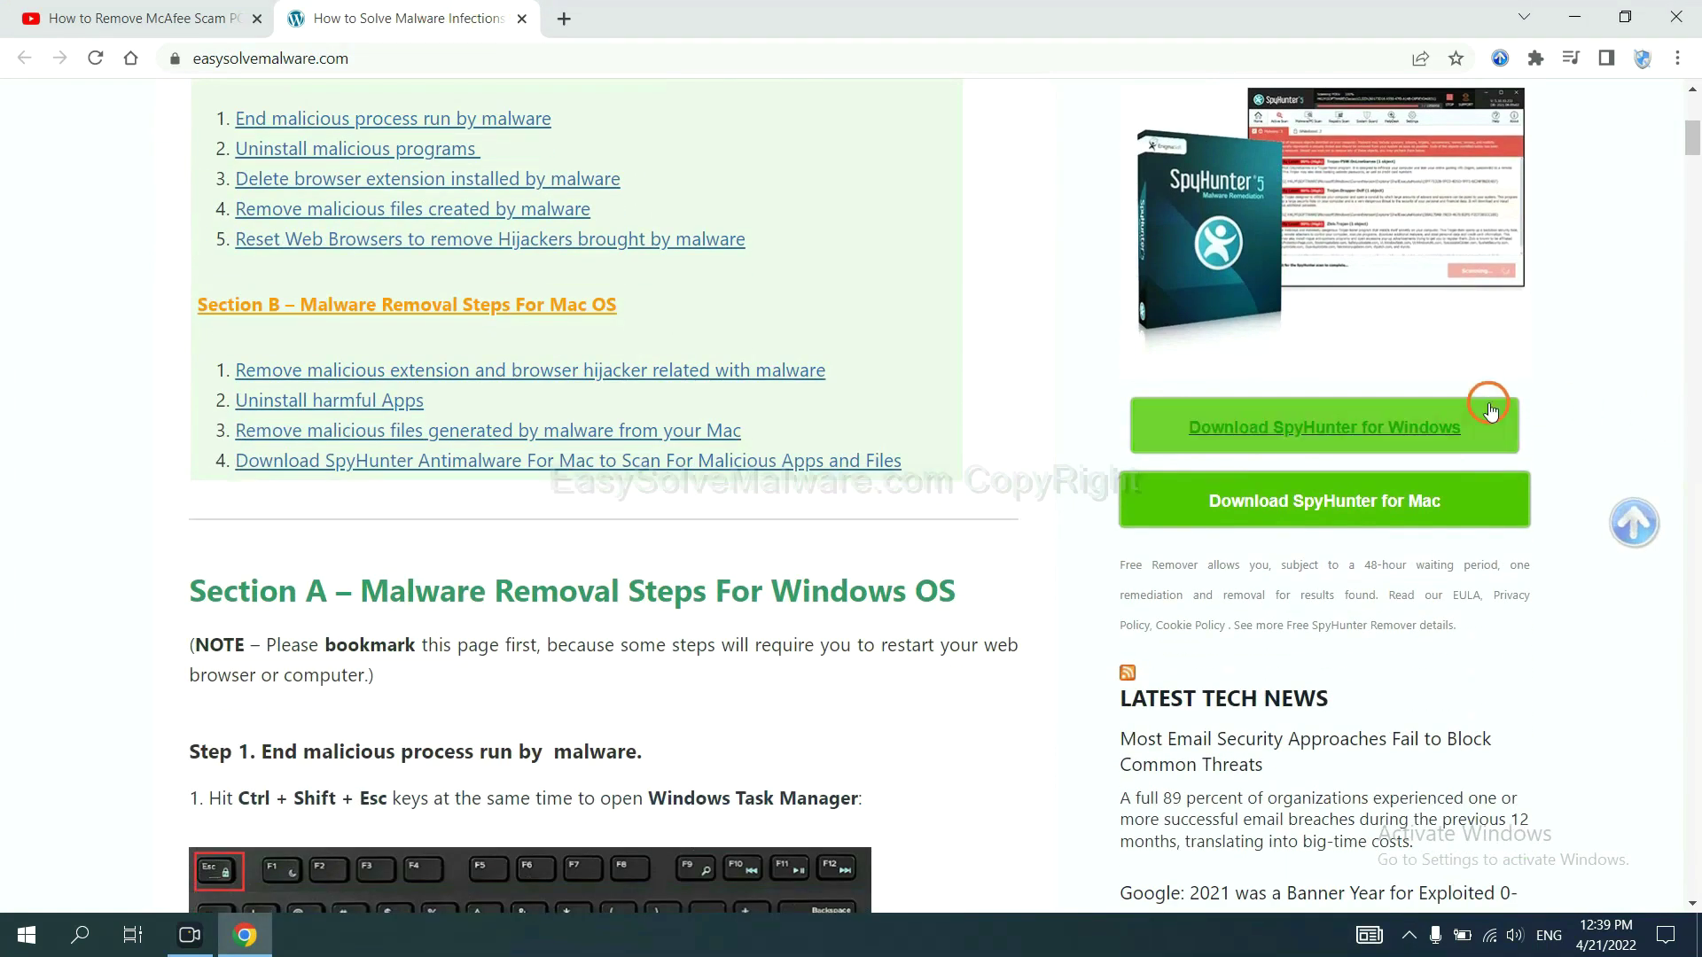
left_click(1446, 423)
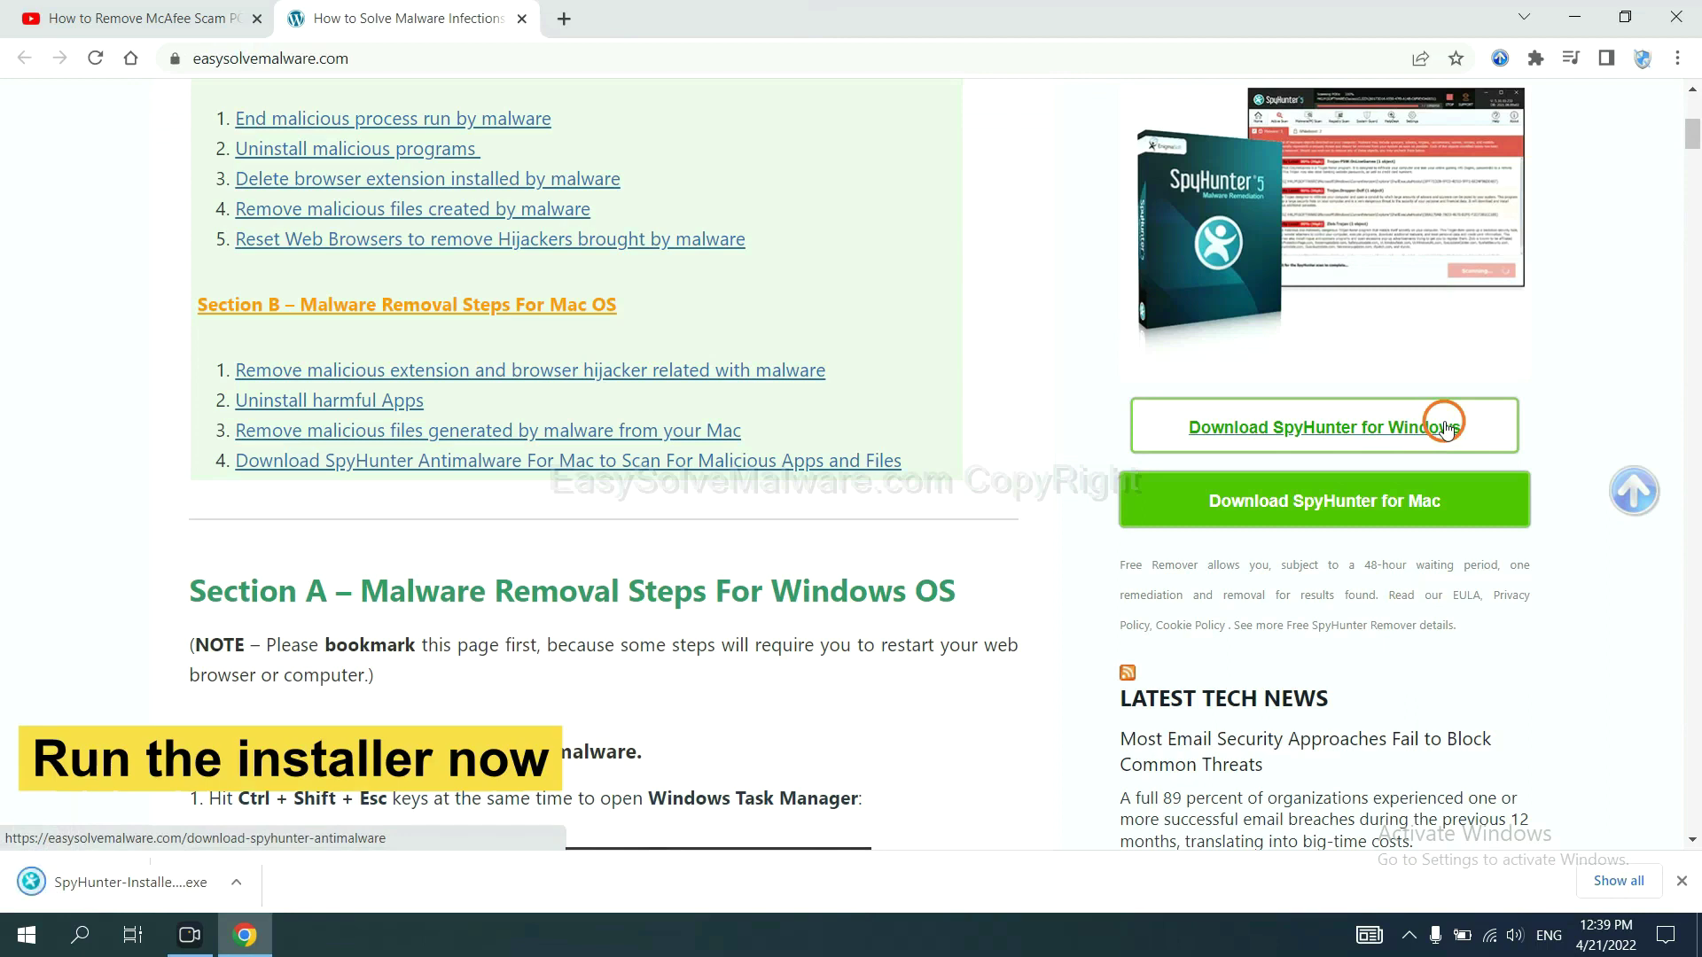
Run the downloaded installer in English, accept the EULA, install and launch SpyHunter 5
left_click(106, 884)
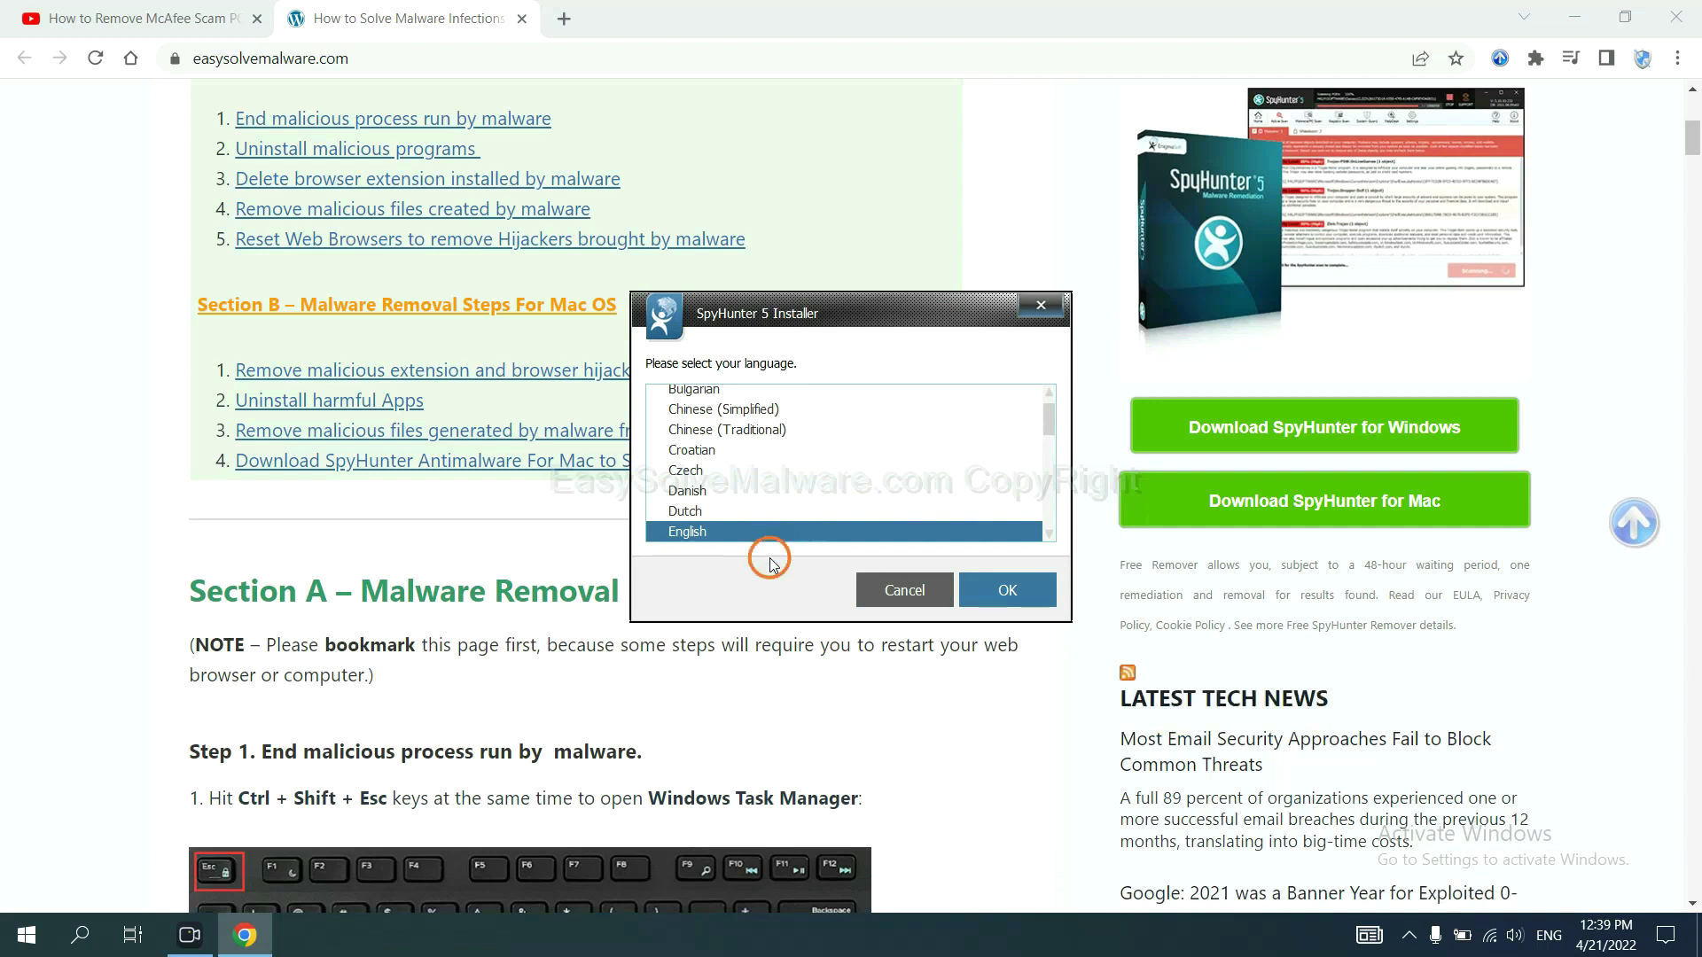
left_click(991, 588)
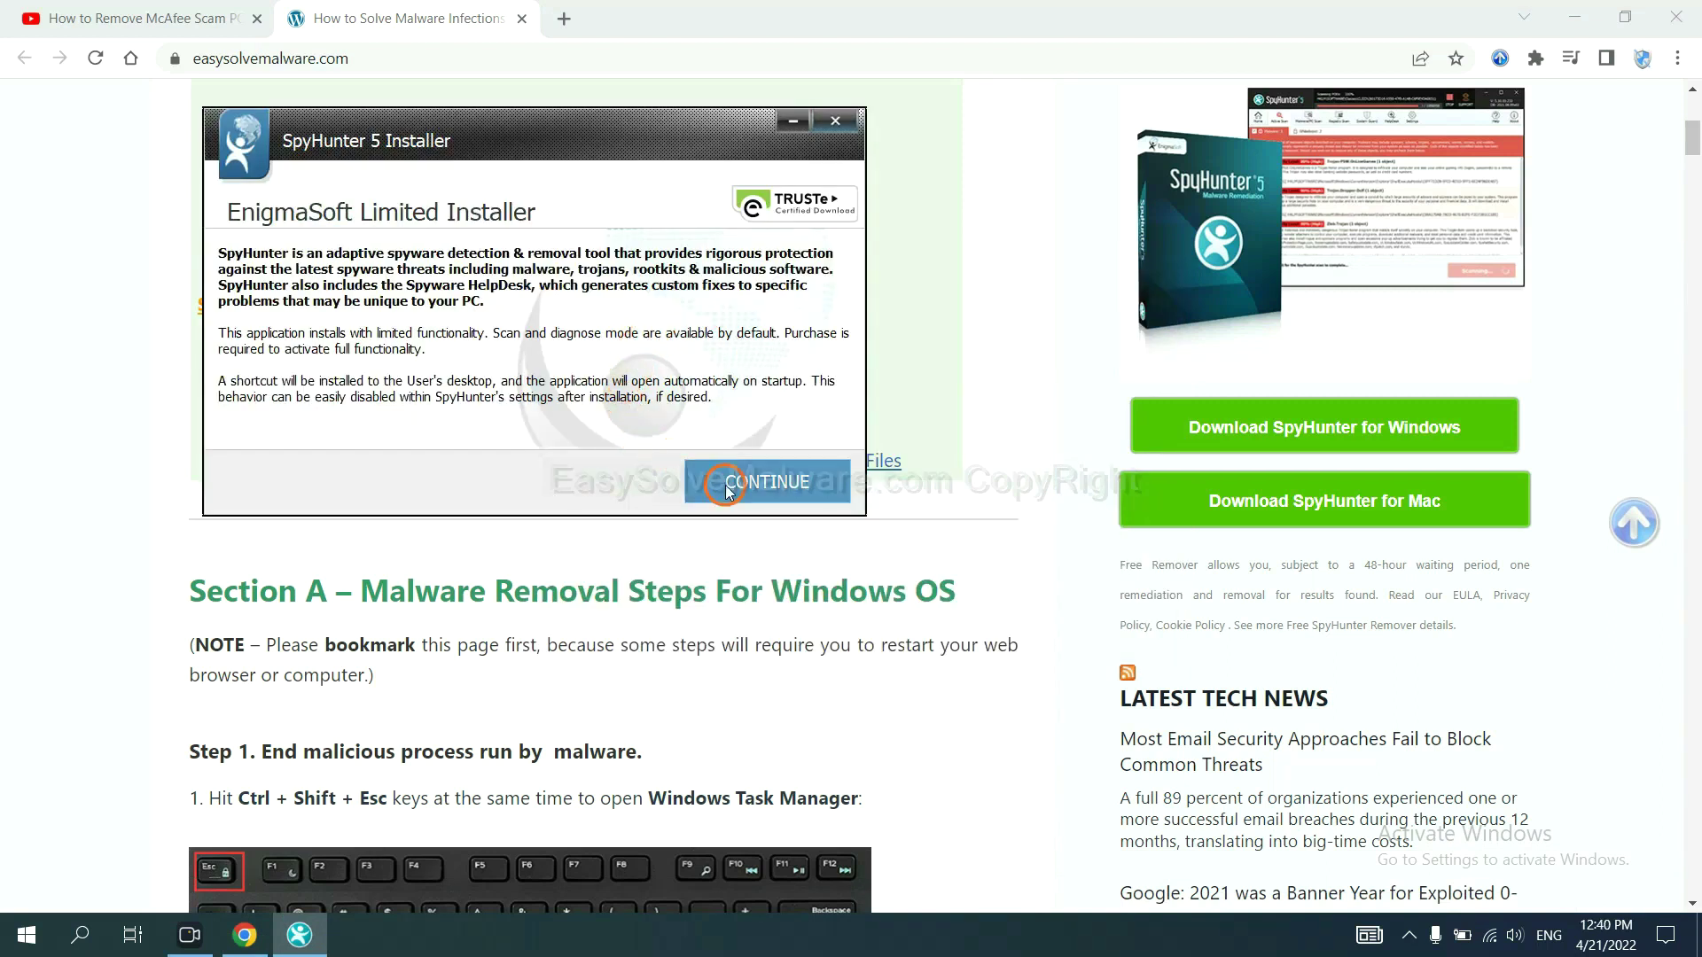
left_click(723, 483)
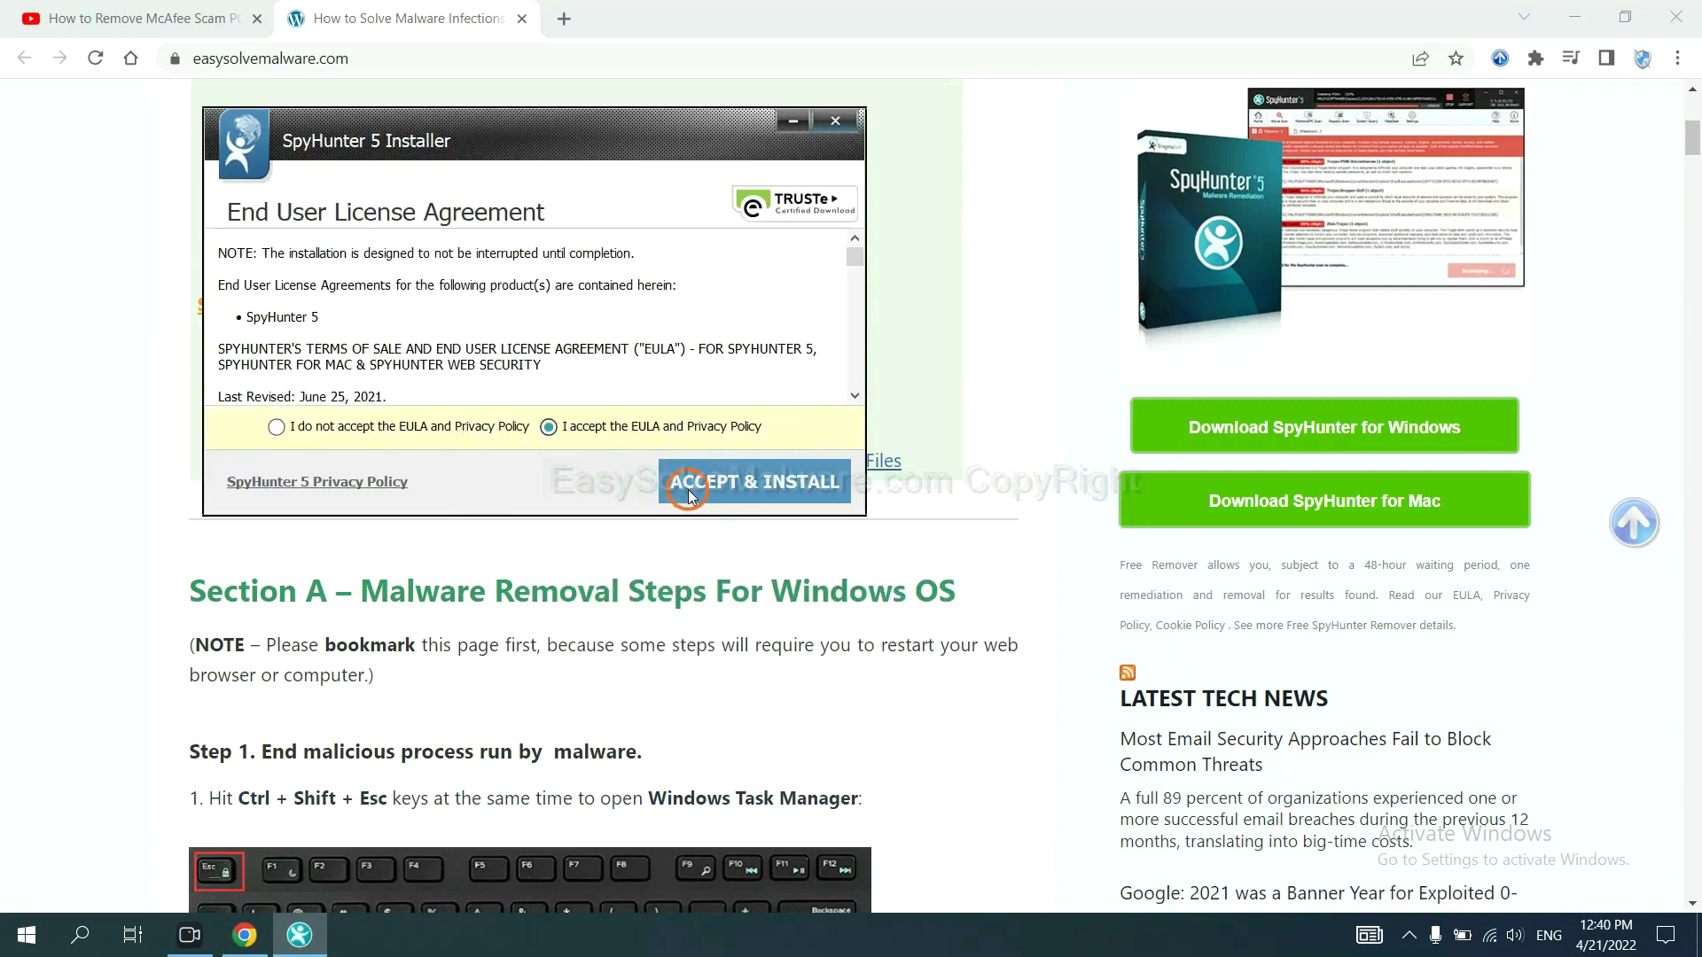
left_click(690, 496)
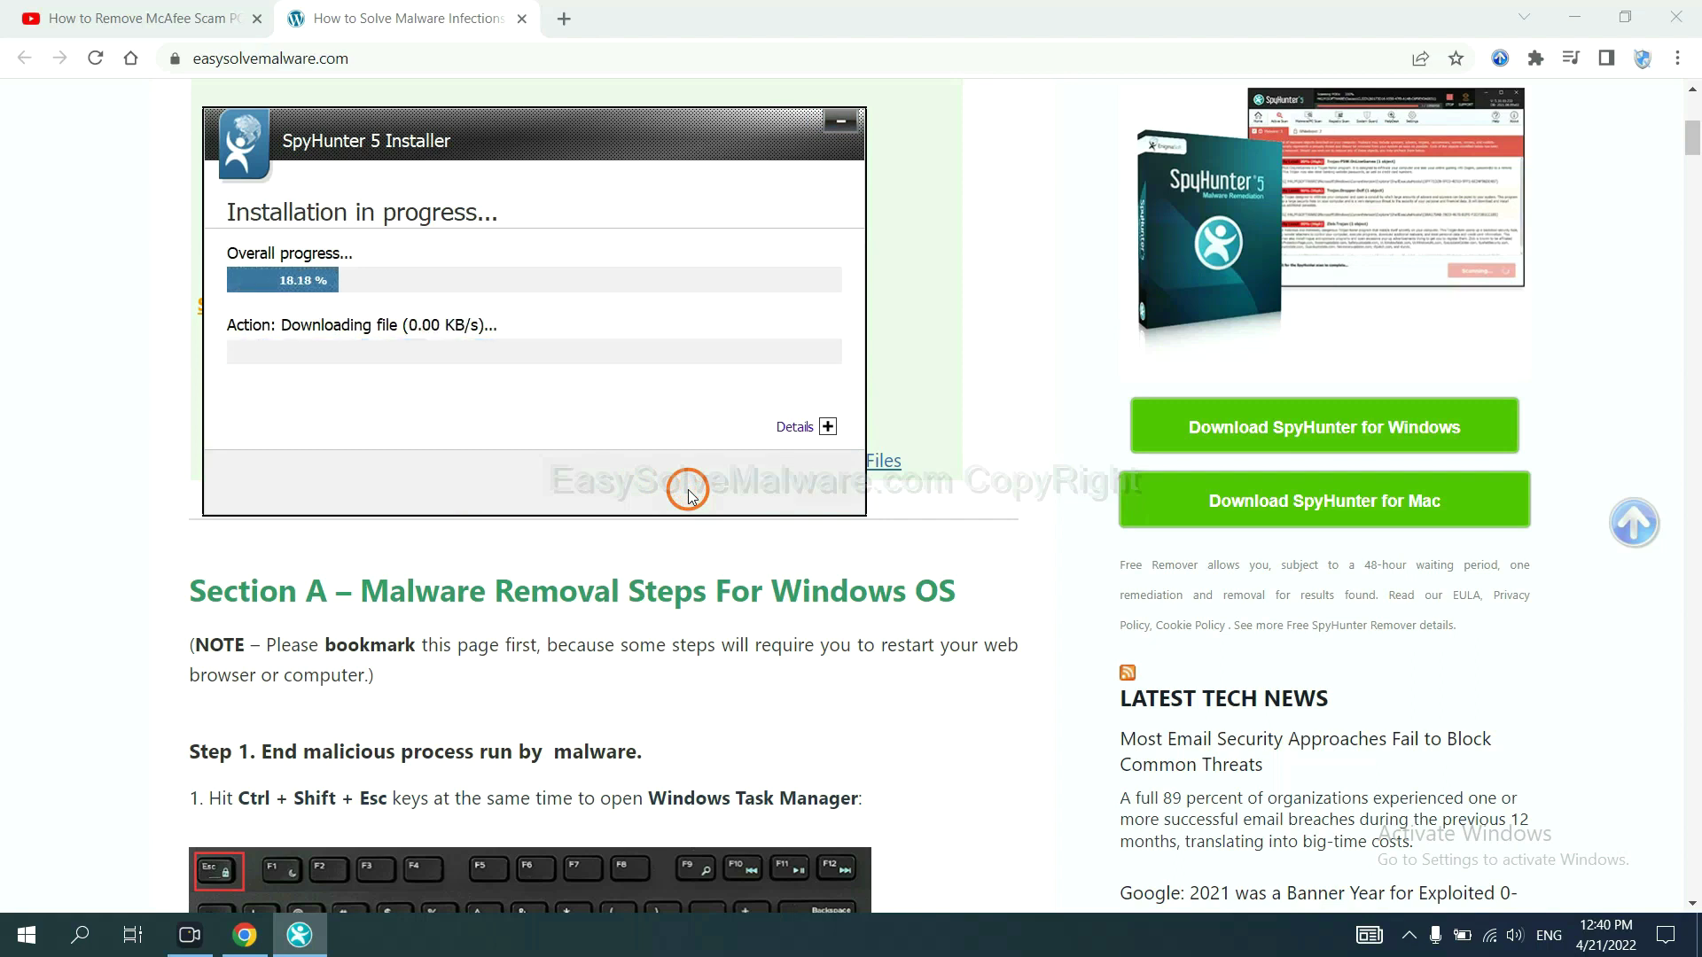
left_click(835, 602)
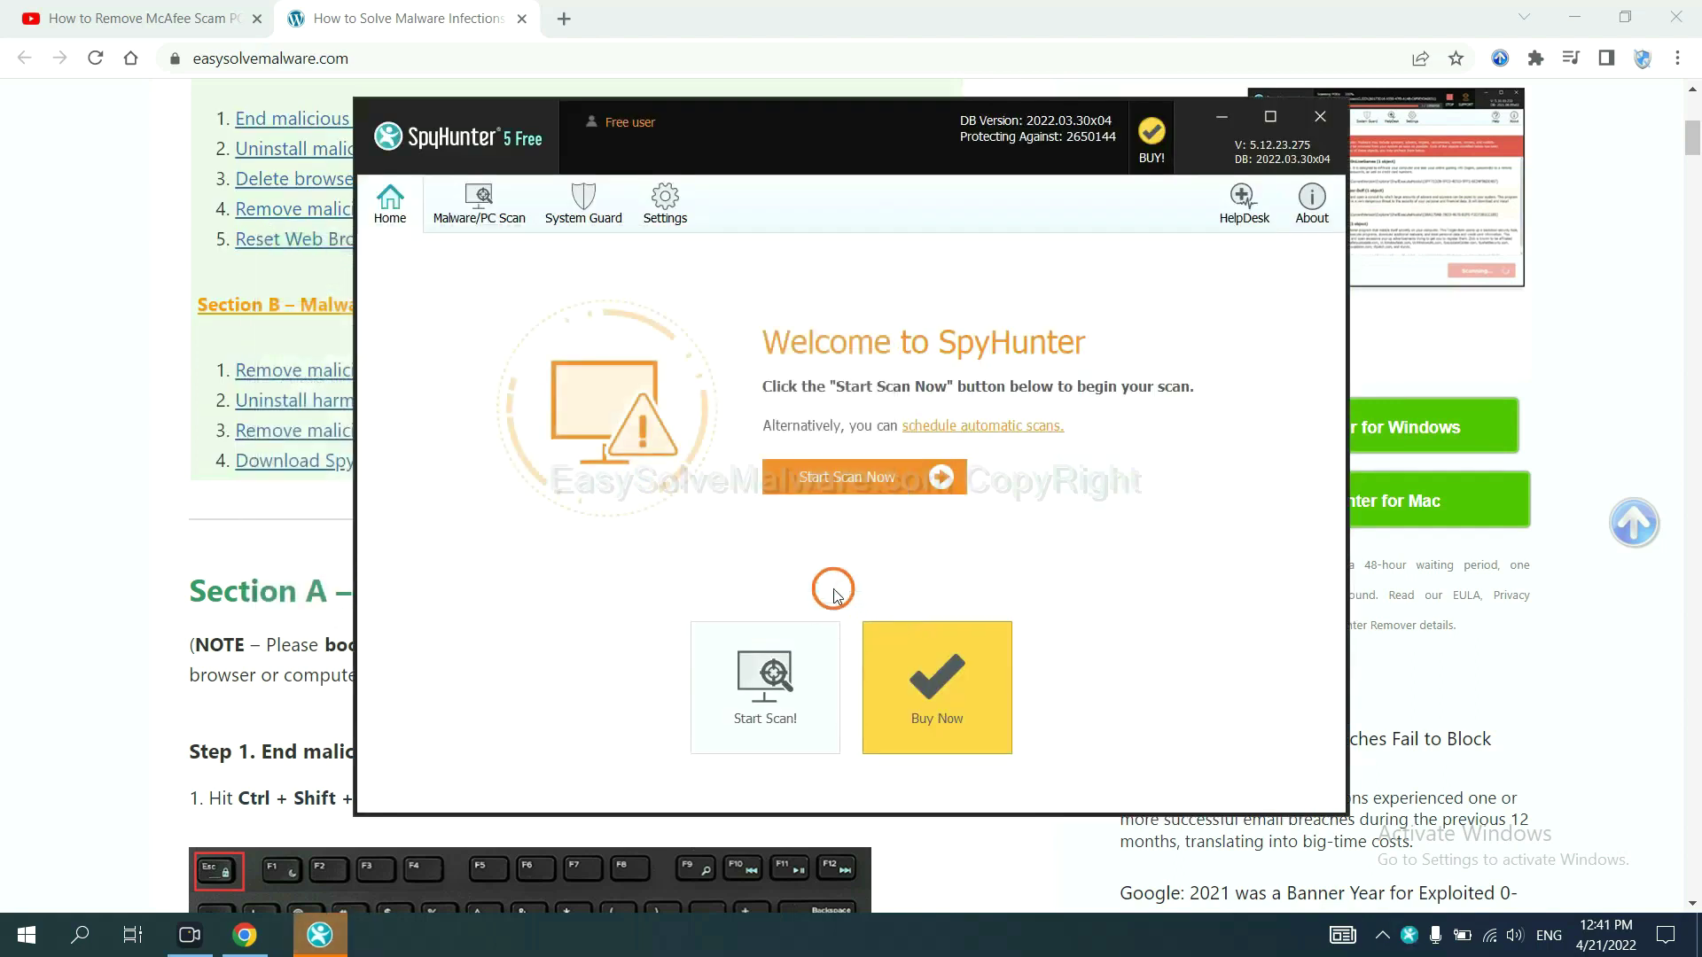
Run a SpyHunter malware scan and proceed past the remove360.bat result to the registration prompt
left_click(839, 482)
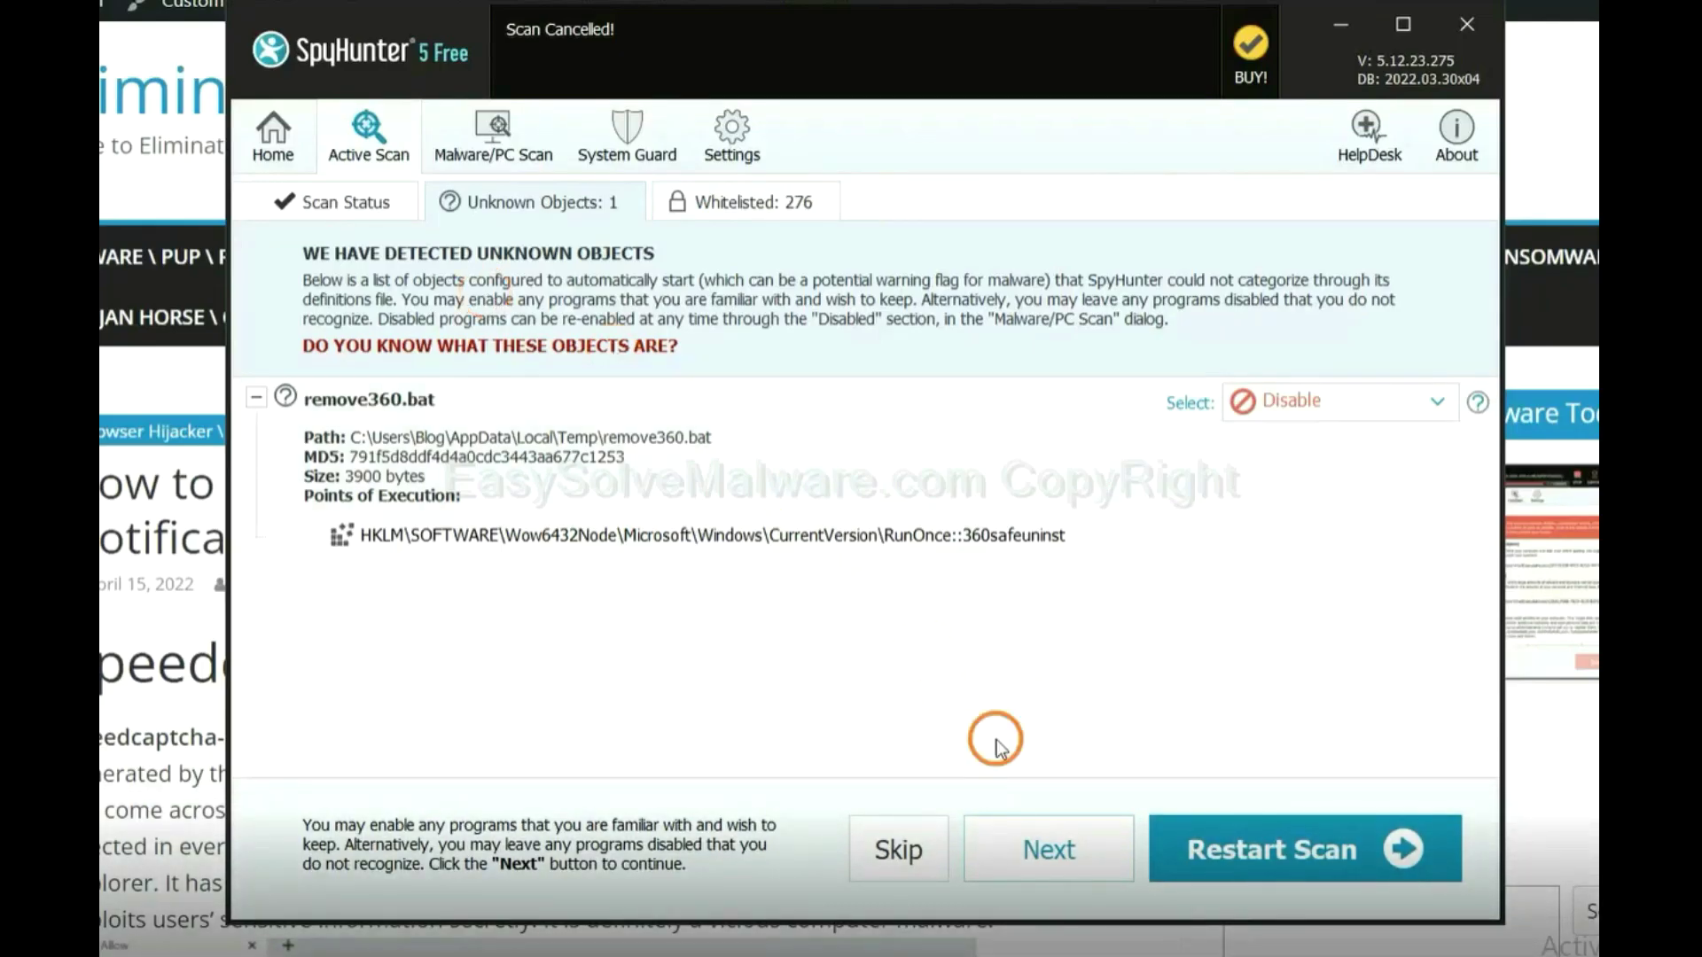
left_click(1046, 855)
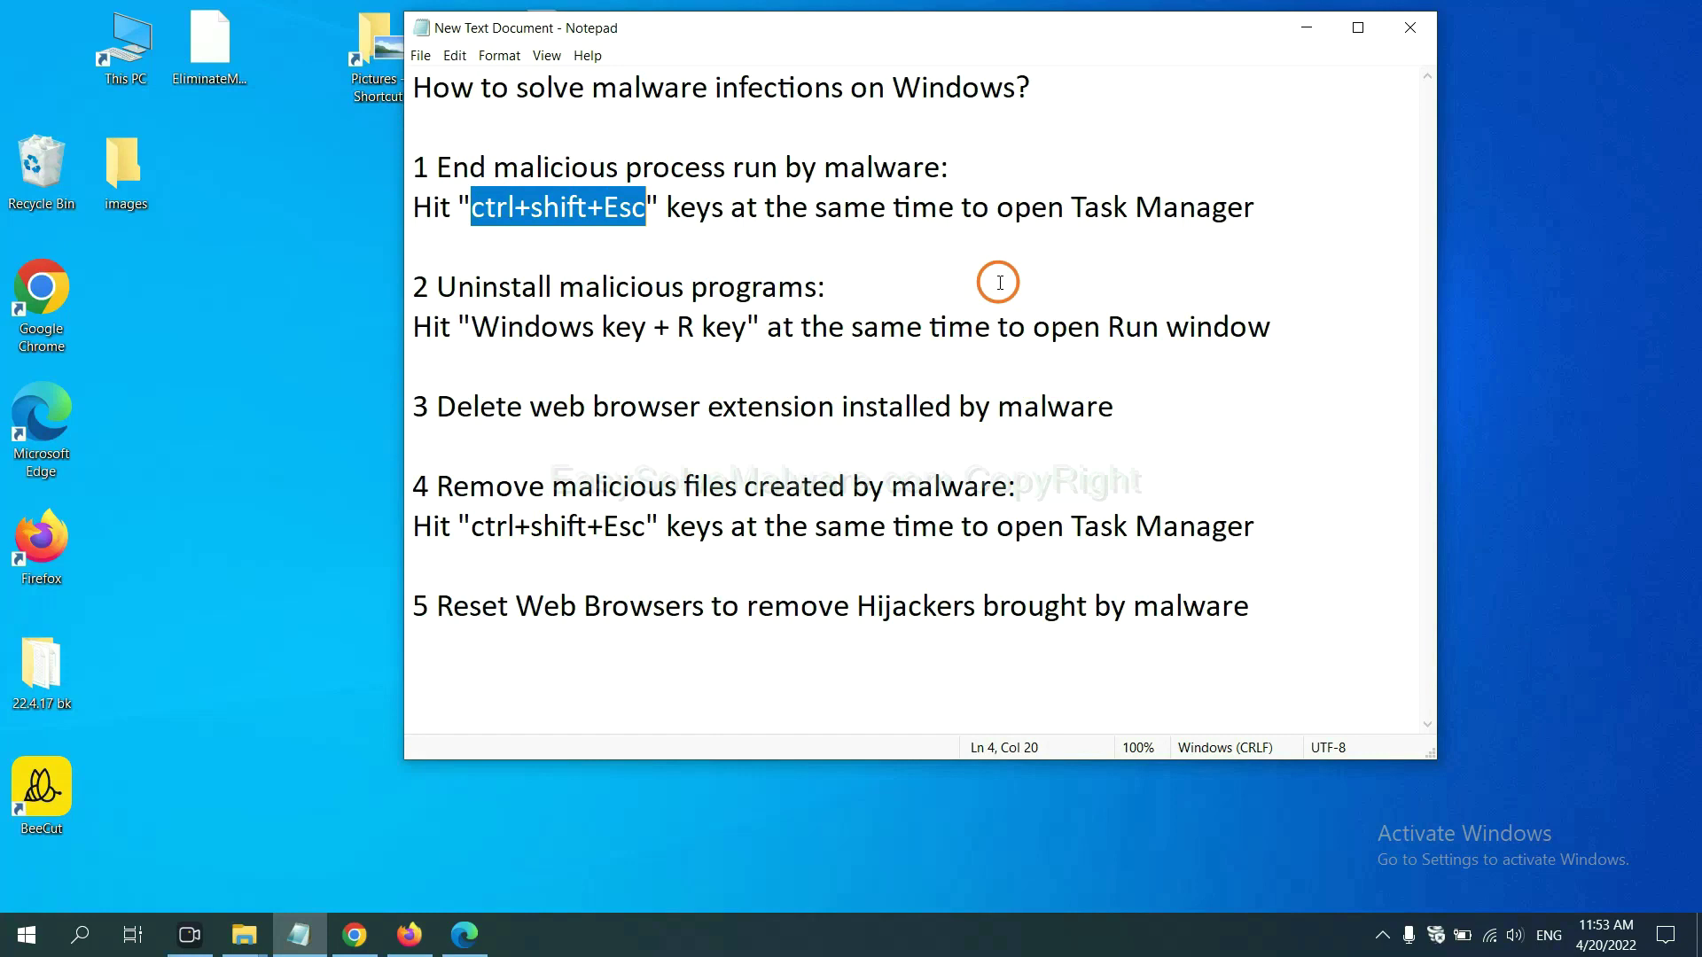
Highlight step 1's Ctrl+Shift+Esc shortcut in the notes and launch Task Manager with it
left_click(612, 217)
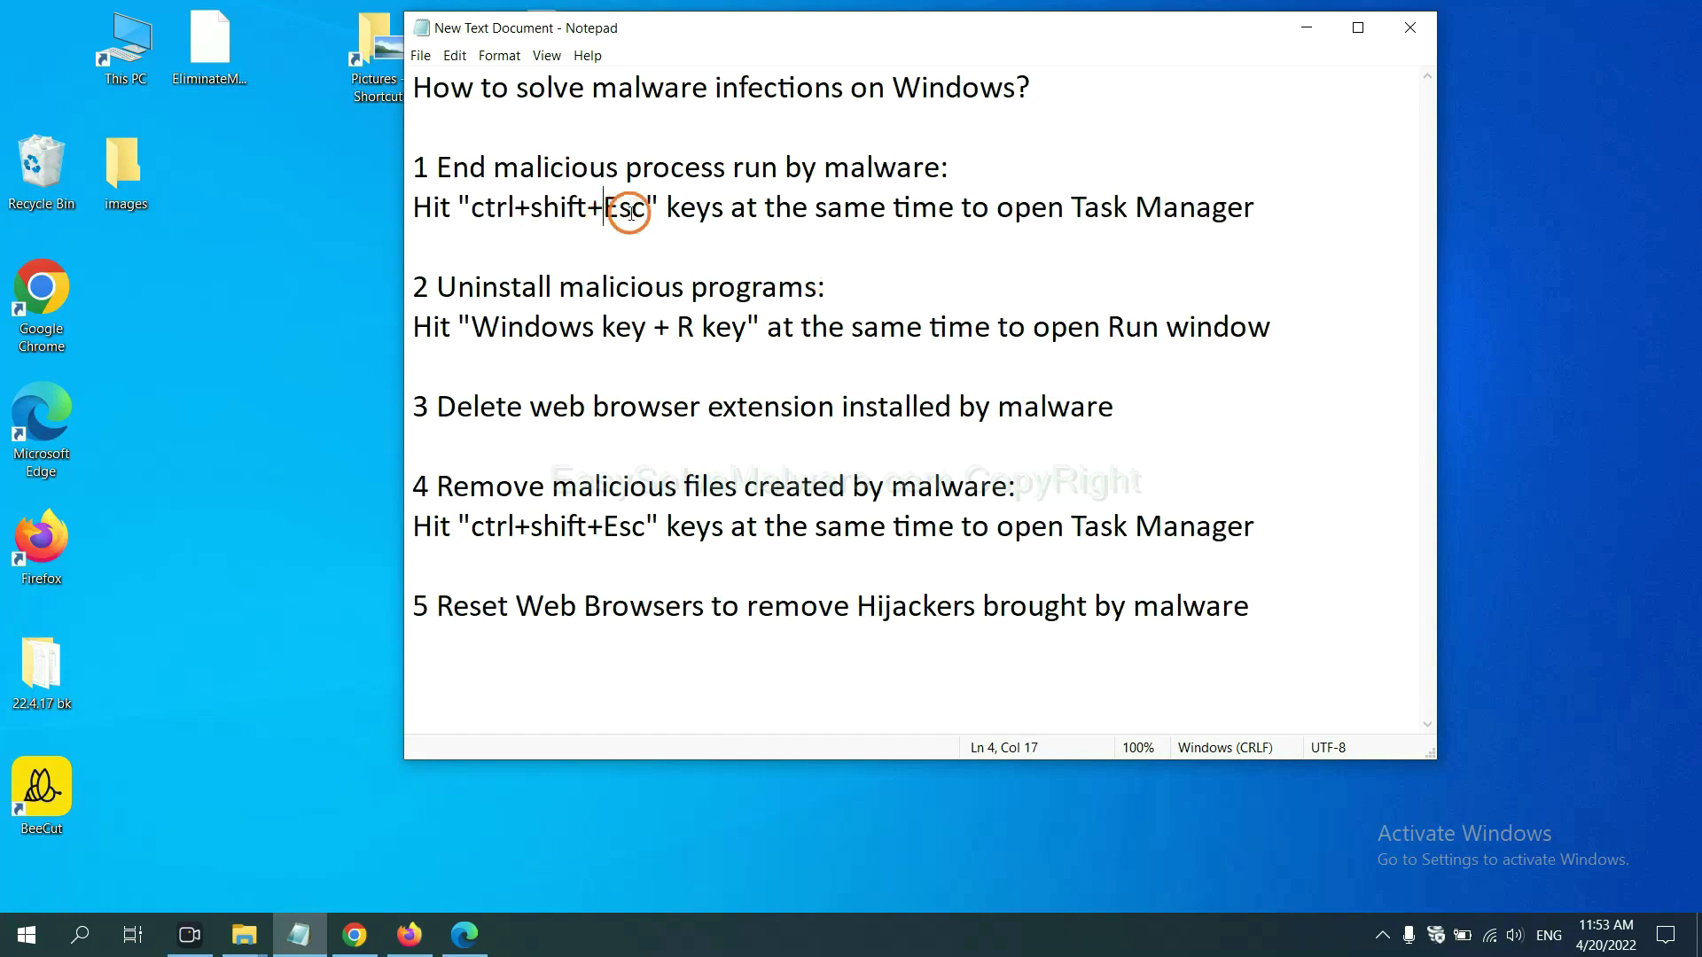
left_click_drag(648, 211, 475, 213)
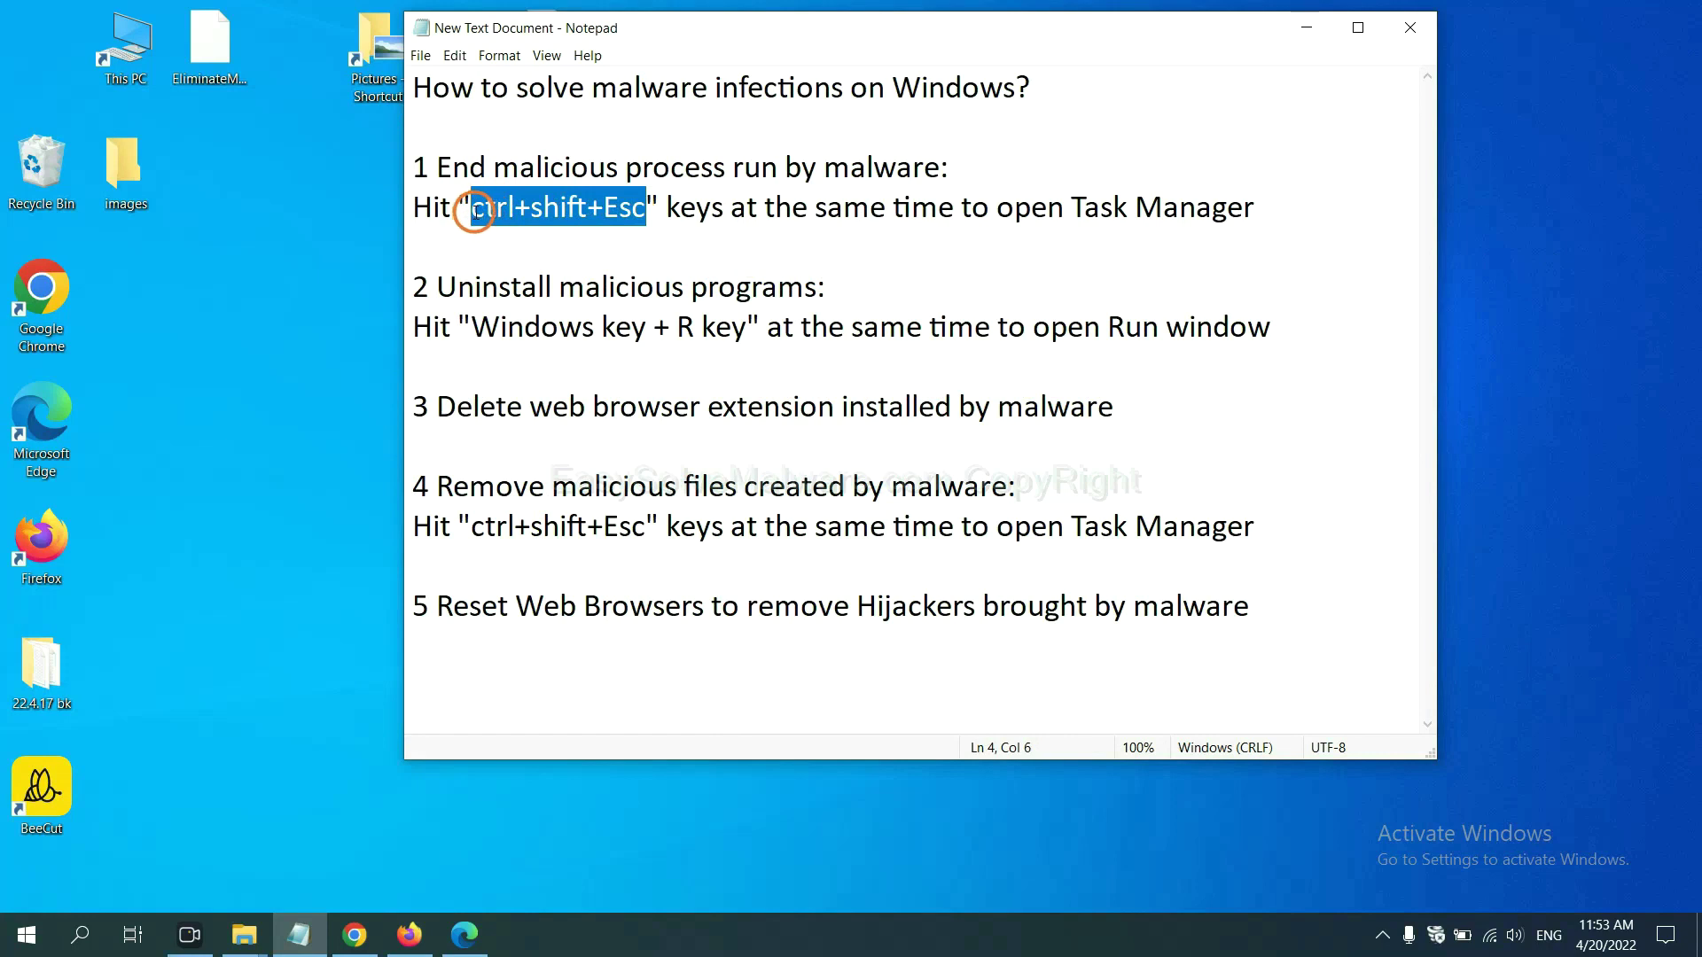
key("ctrl+shift+Escape")
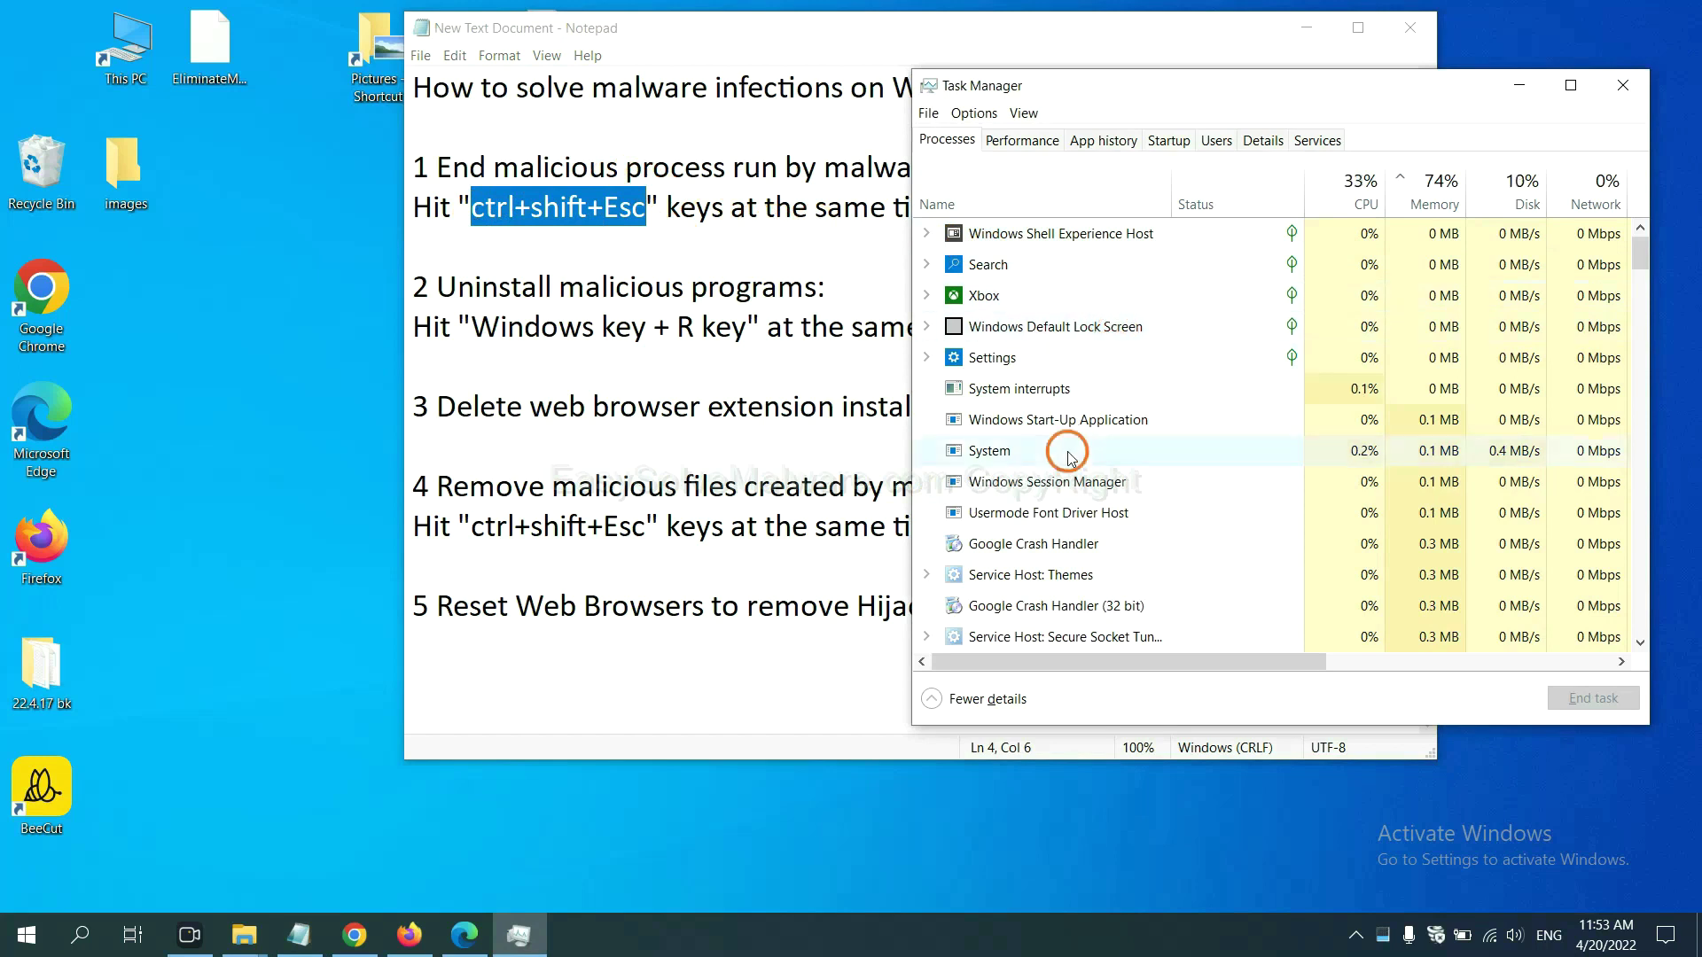
End a suspicious process below System in Task Manager, then close the window
left_click(1137, 450)
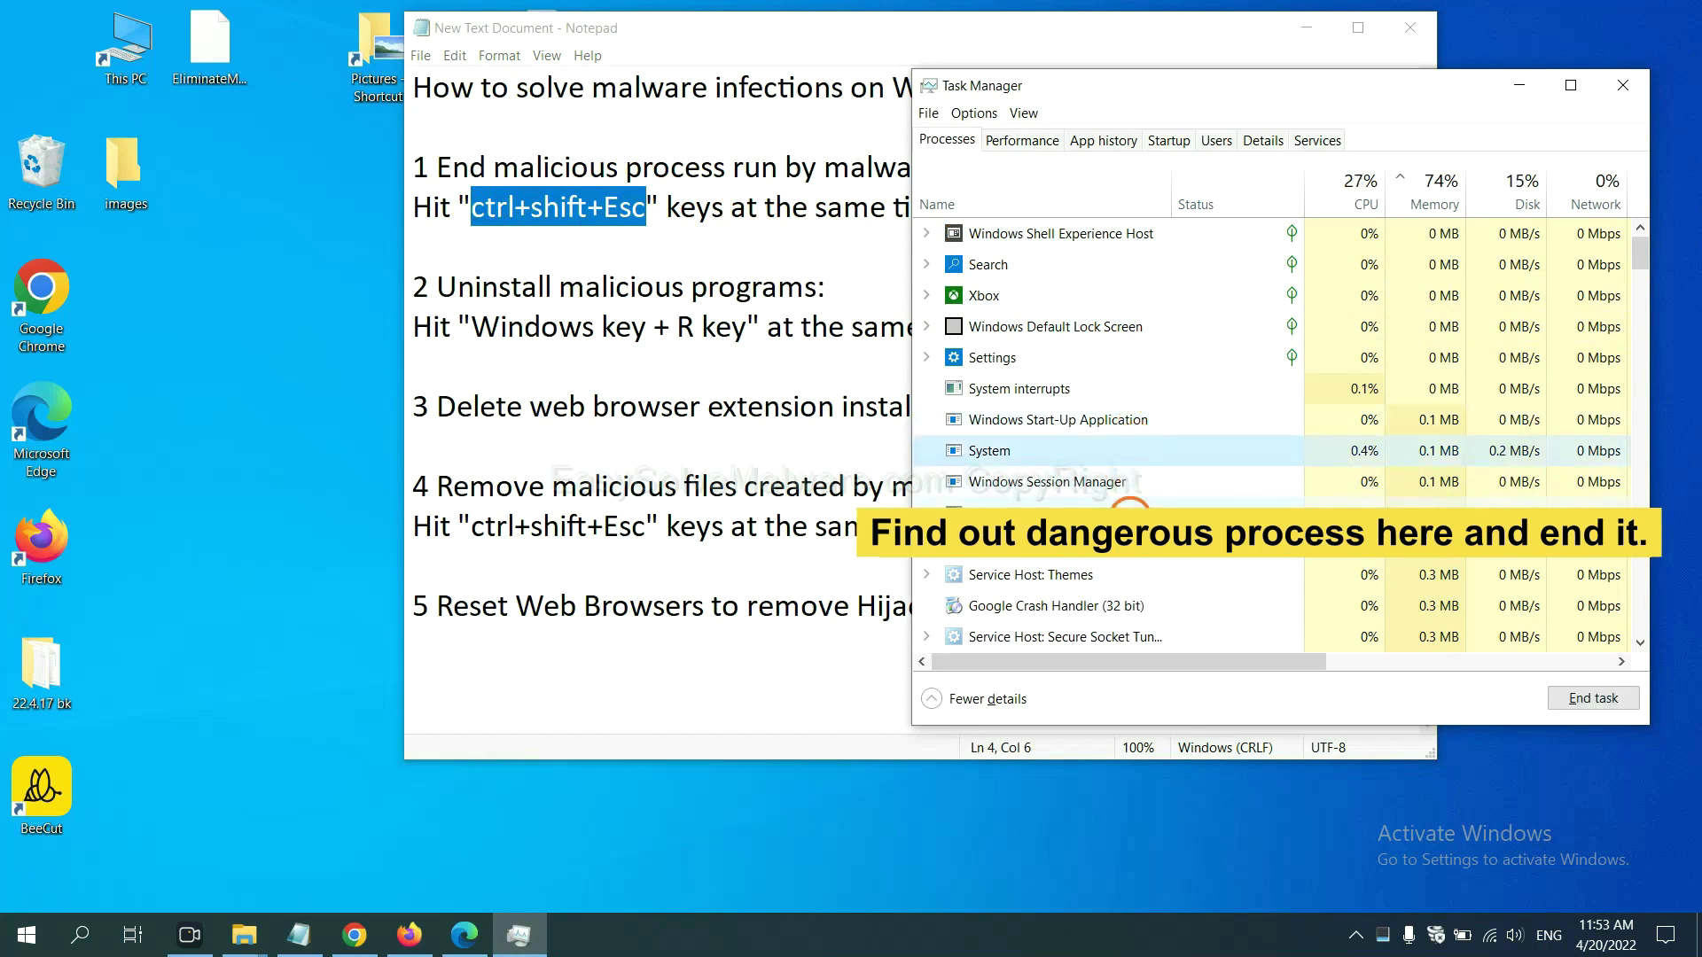
left_click(1131, 514)
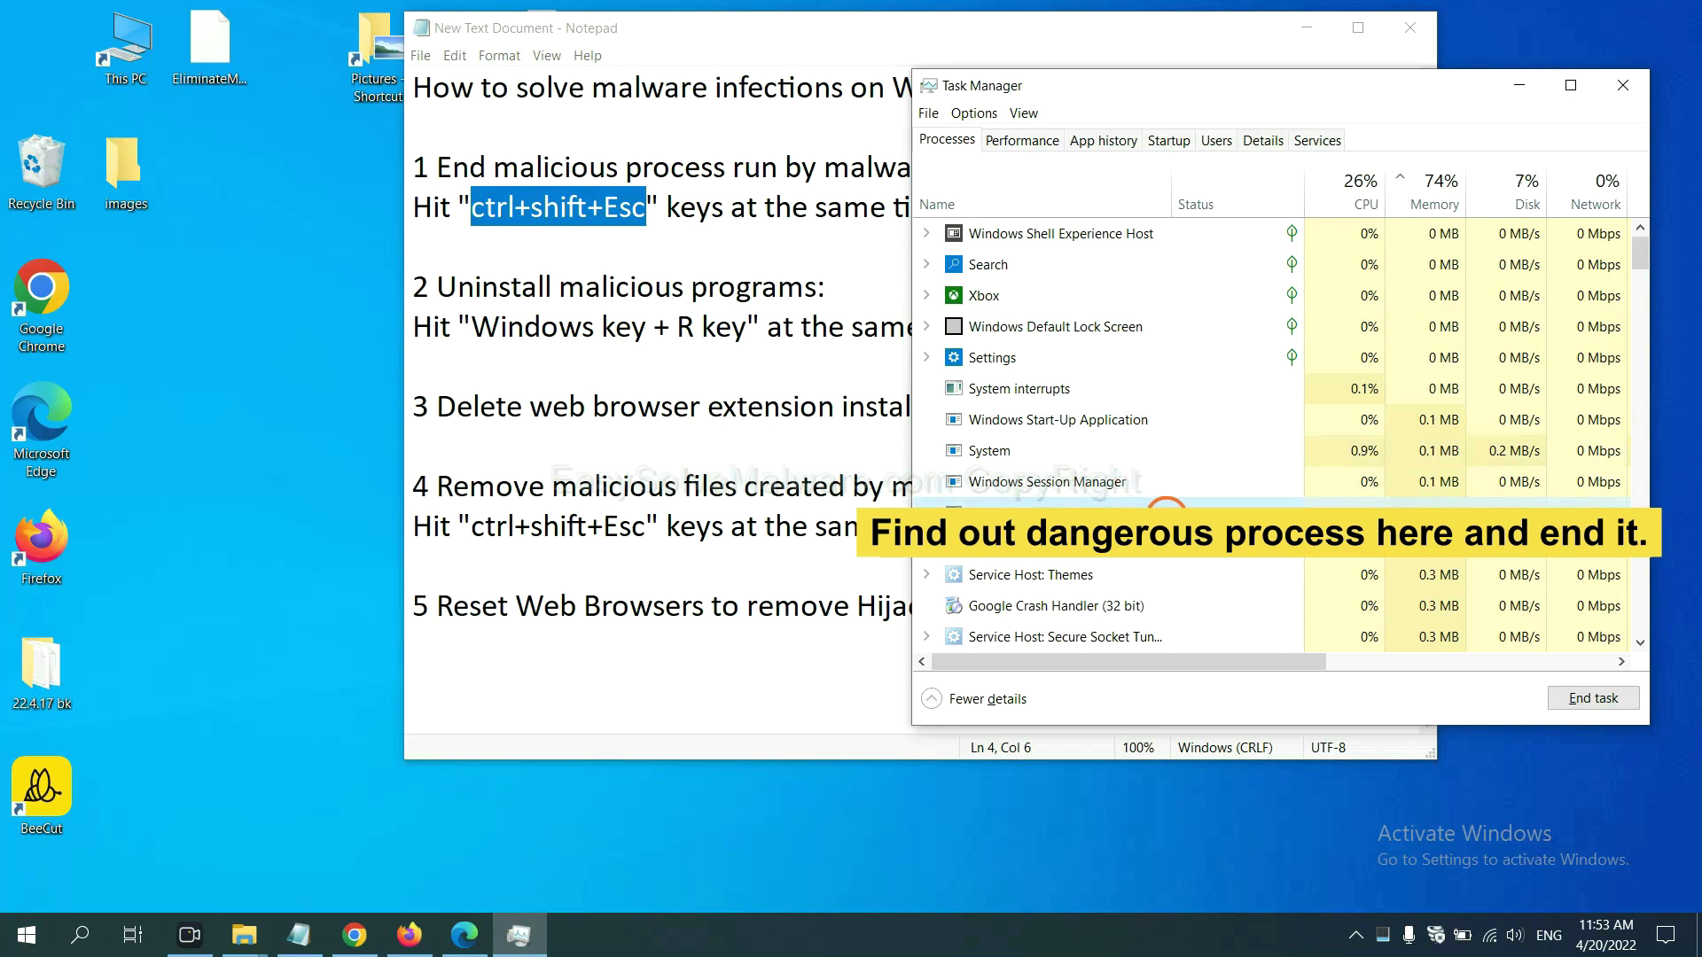
left_click(1610, 703)
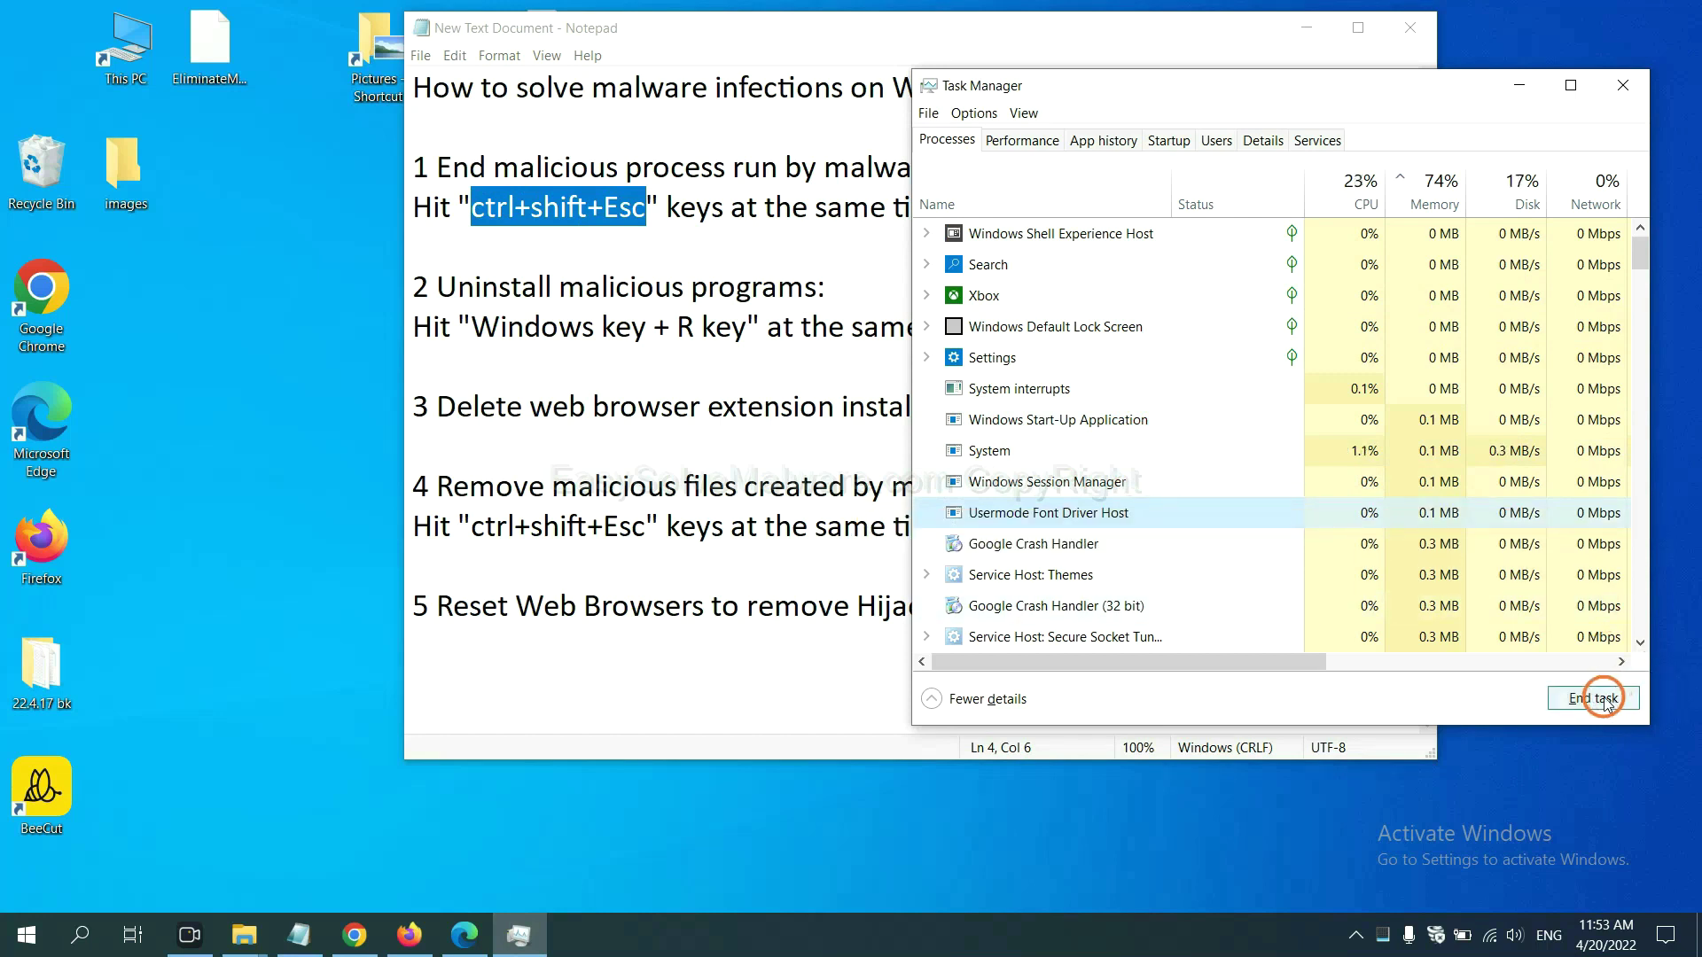
left_click(1615, 91)
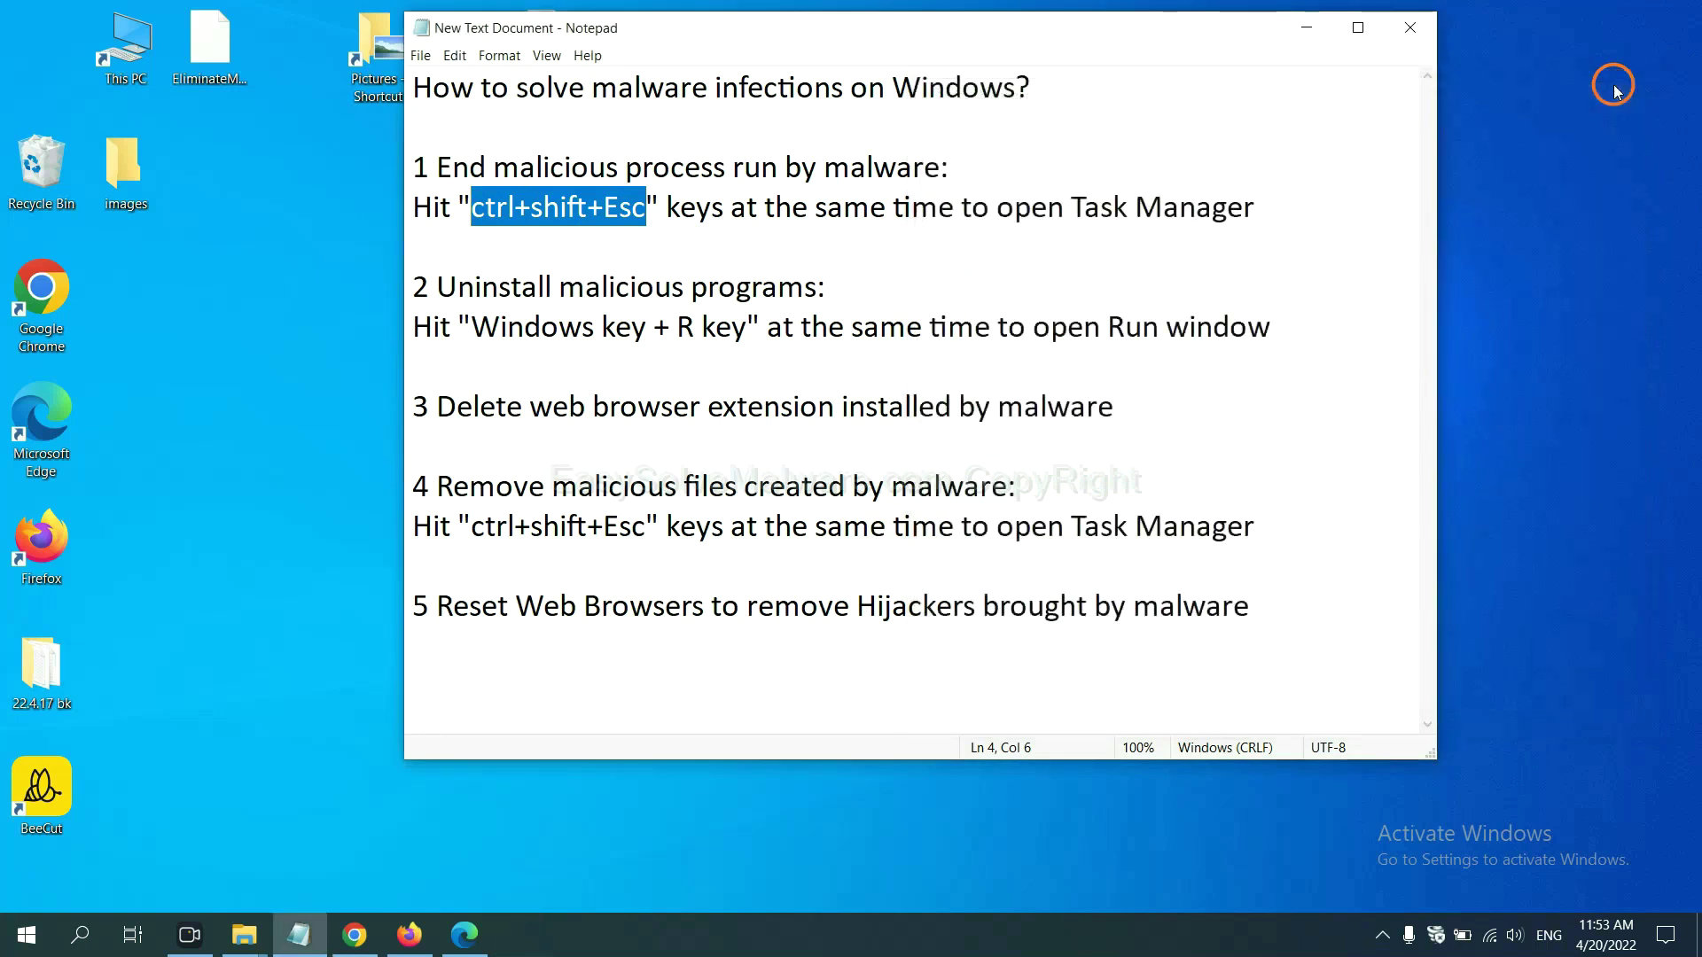
Highlight step 2's Windows+R shortcut in the notes and bring up the Run window beside them
left_click(1061, 305)
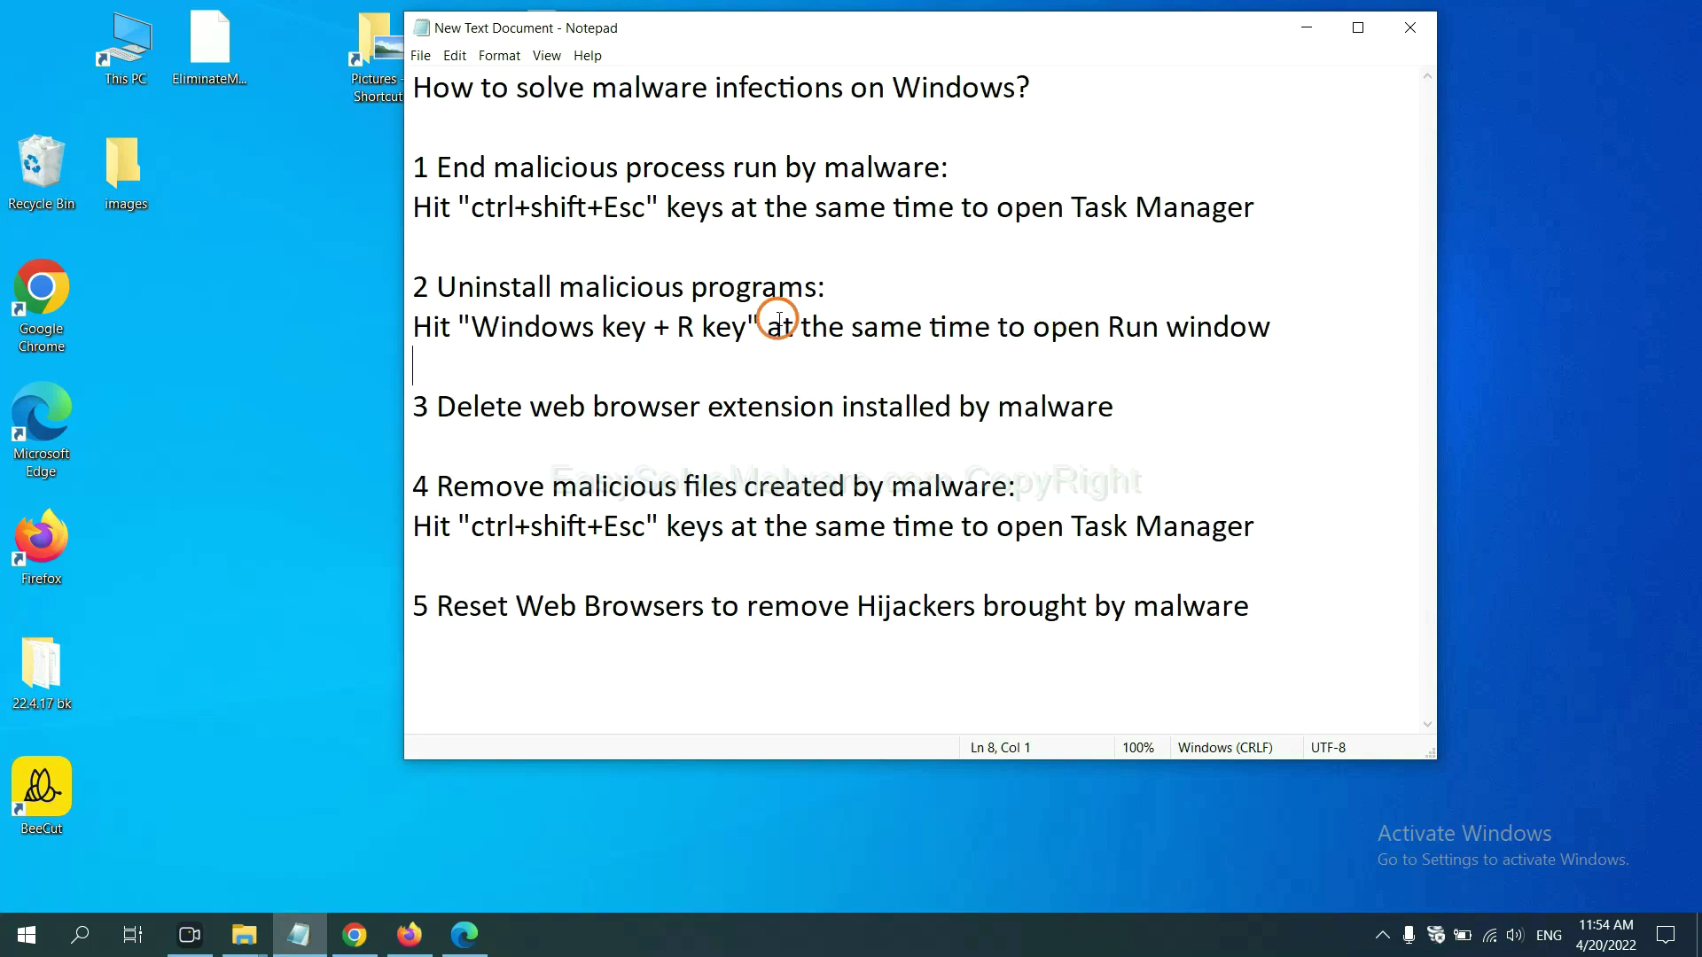
left_click_drag(473, 330, 741, 345)
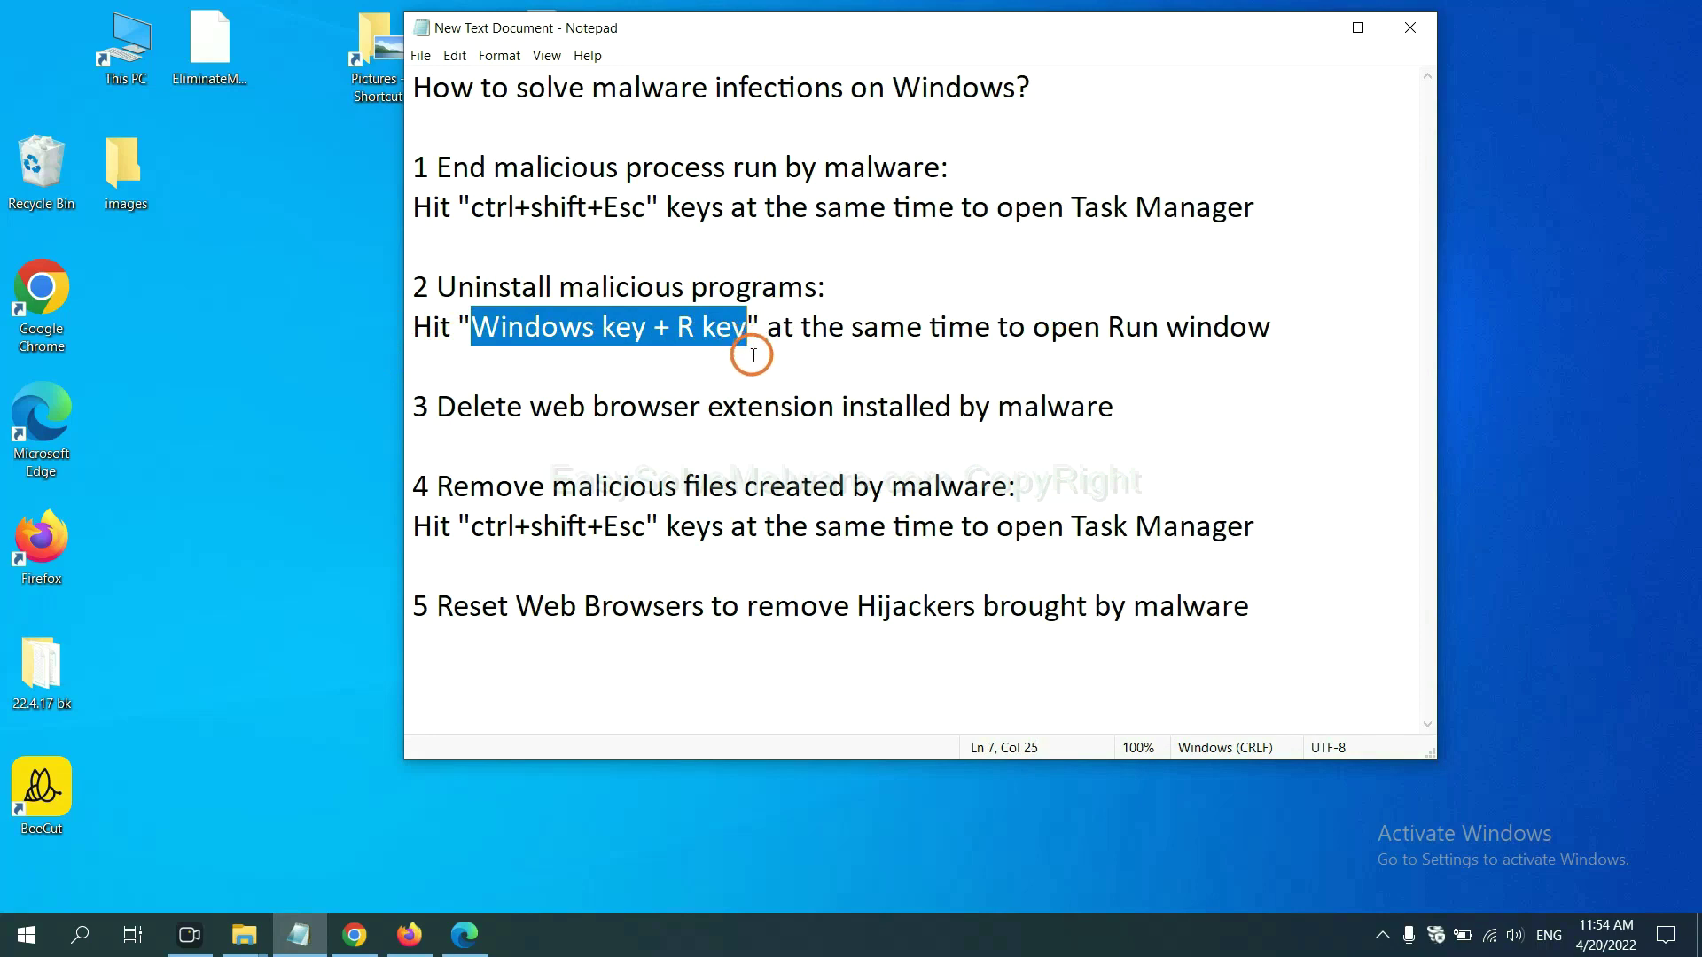
key("super+r")
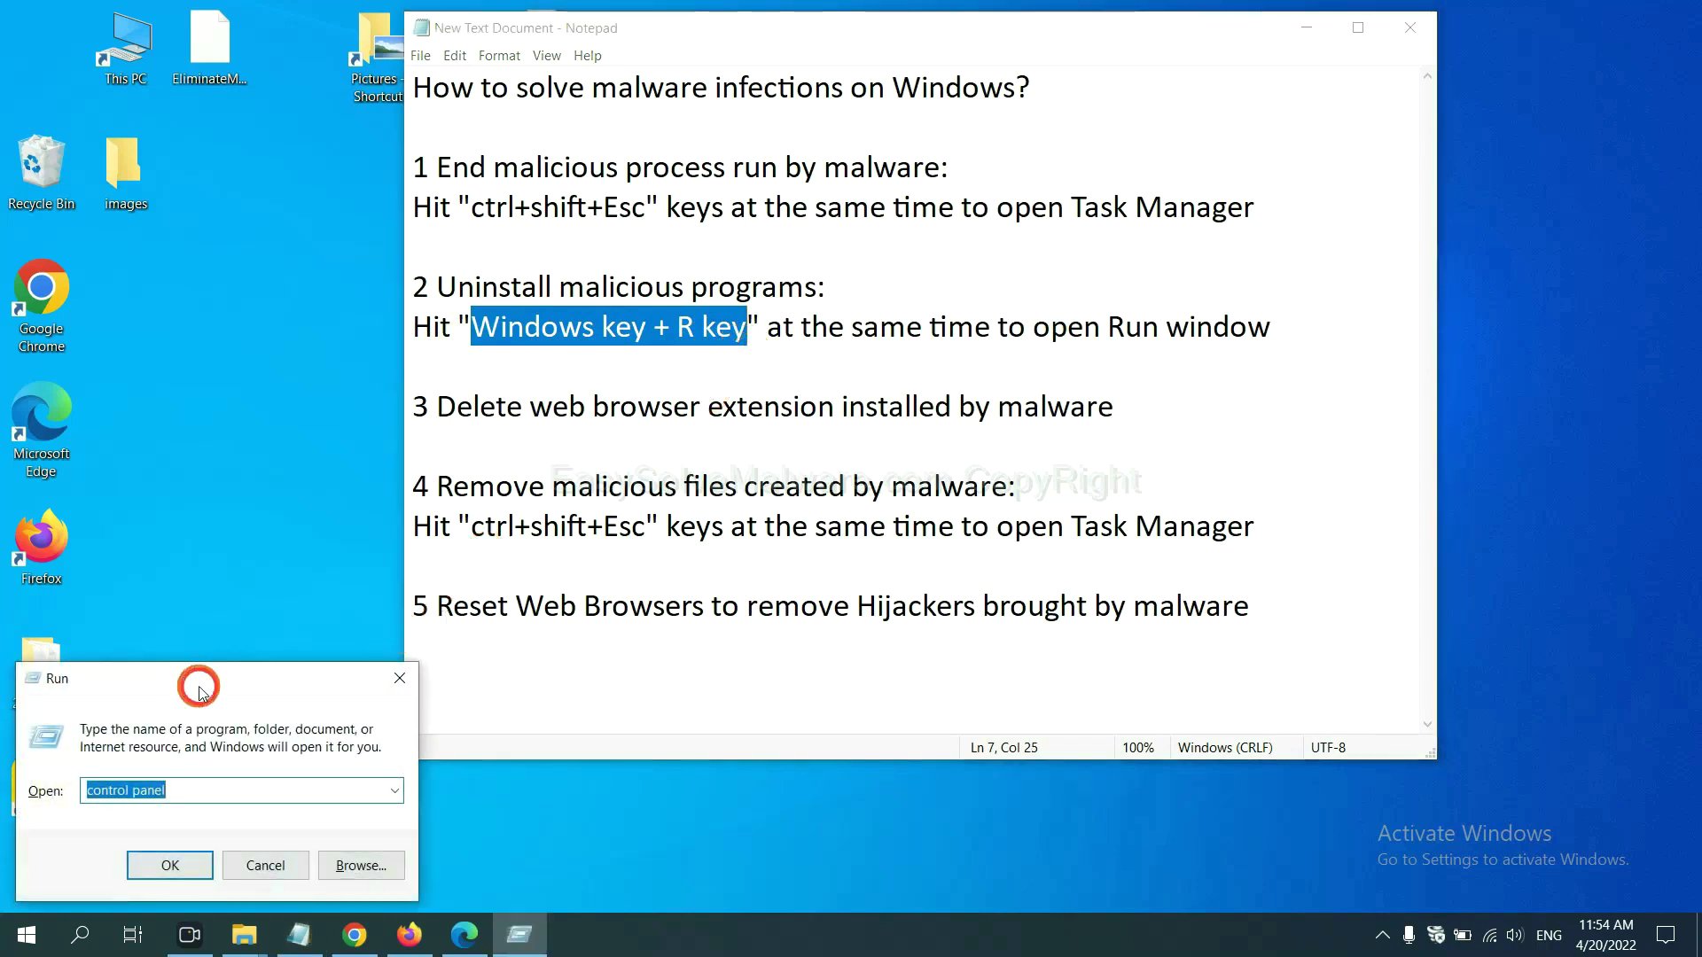
left_click_drag(199, 692, 1302, 296)
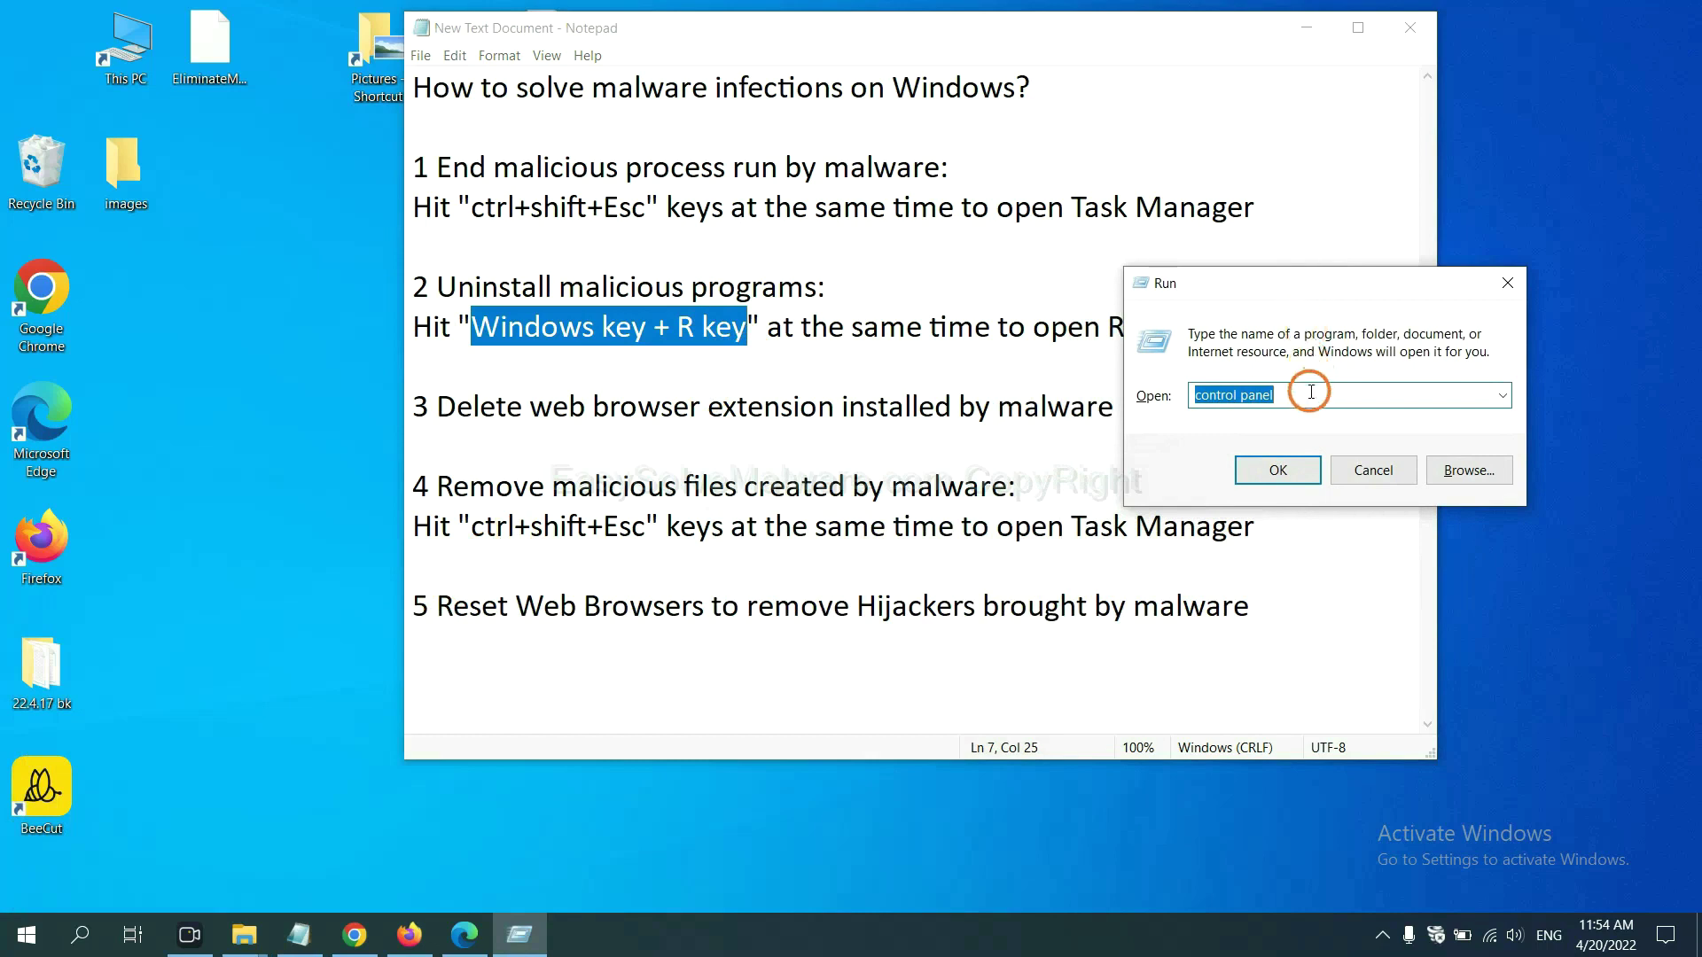
Launch Control Panel by running the 'control panel' command from the Run window
left_click(1311, 395)
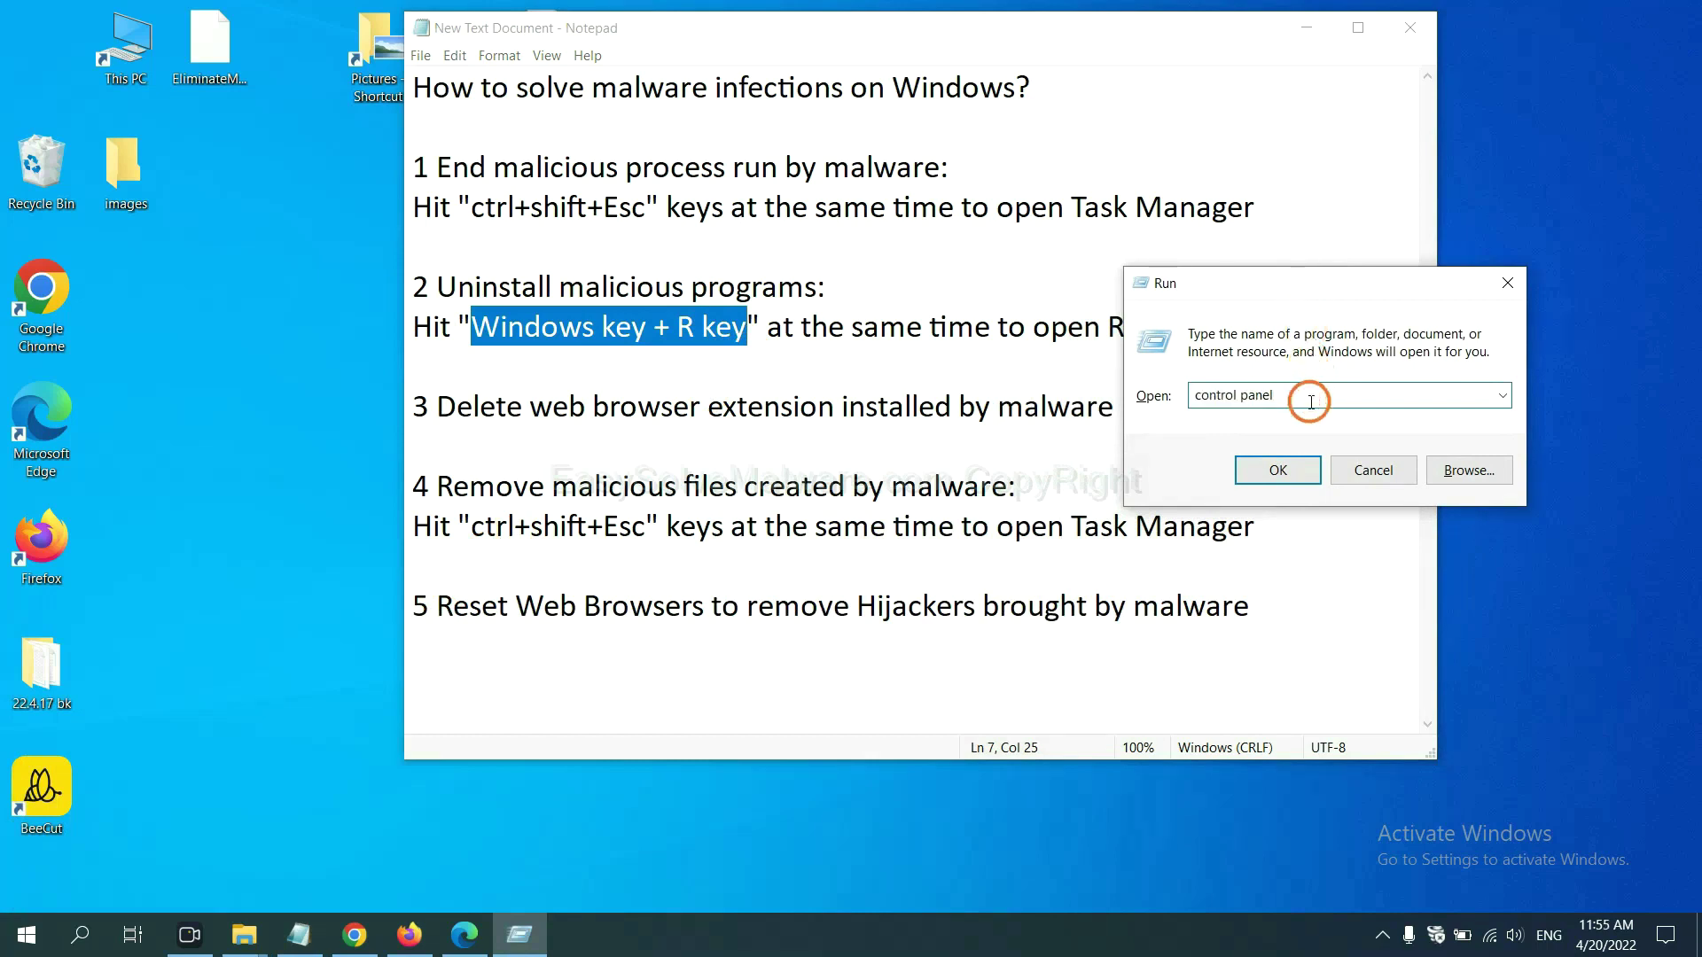
triple_click(1214, 395)
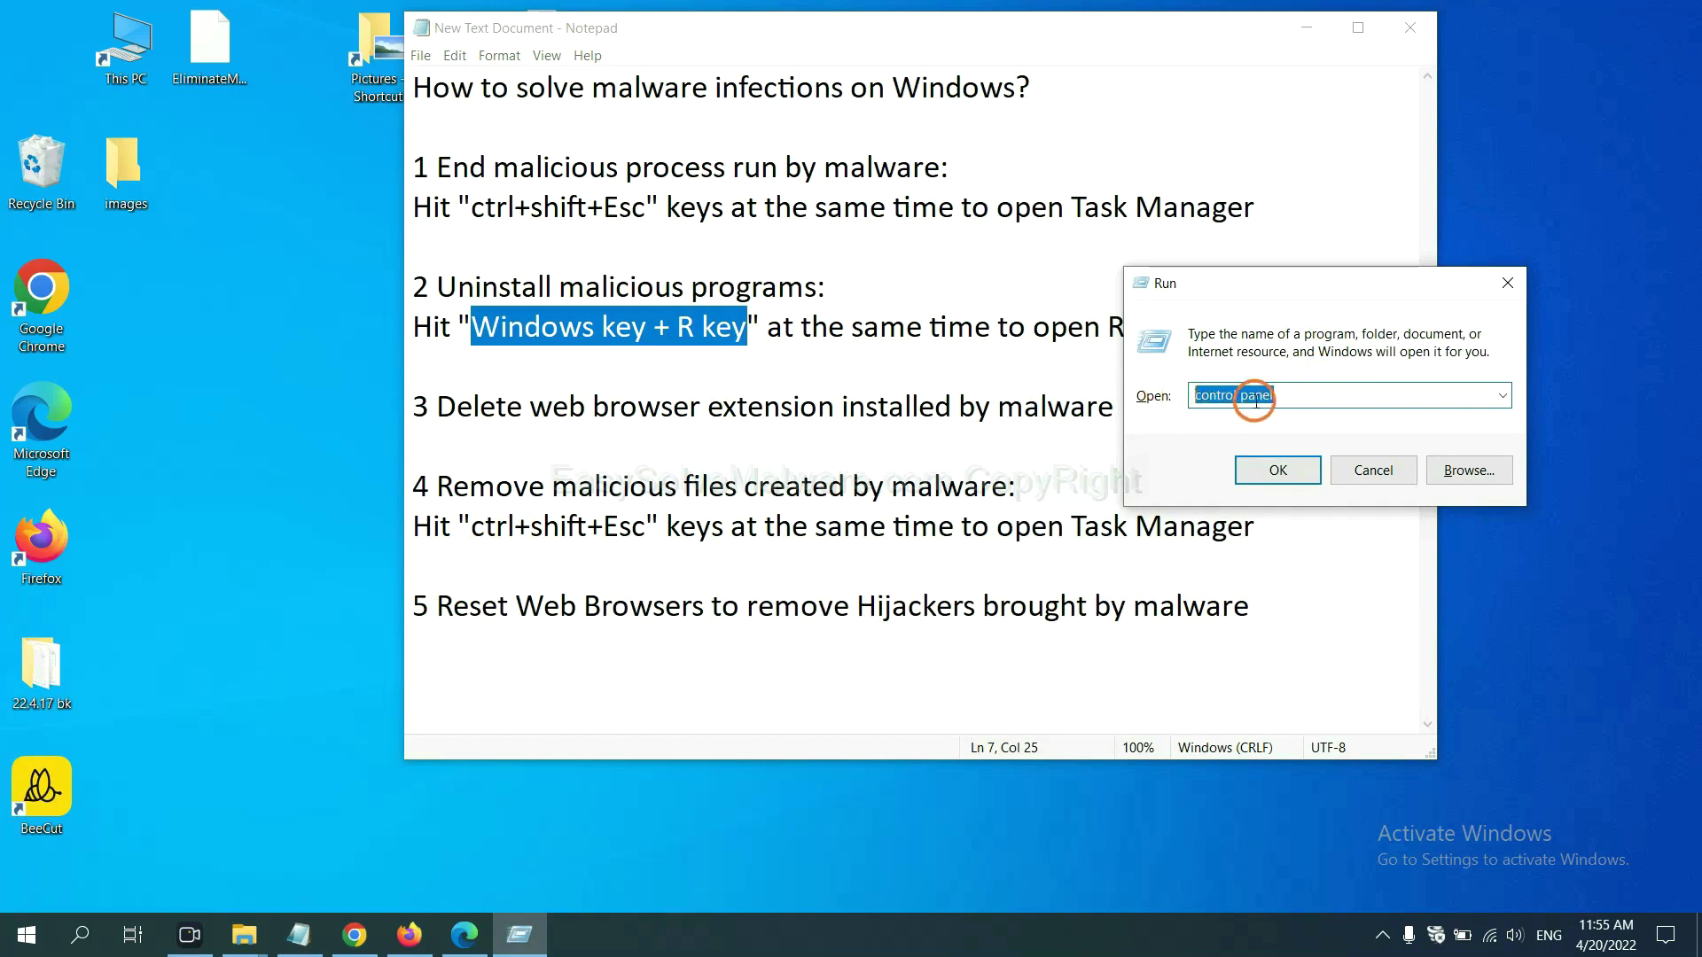
left_click(1277, 471)
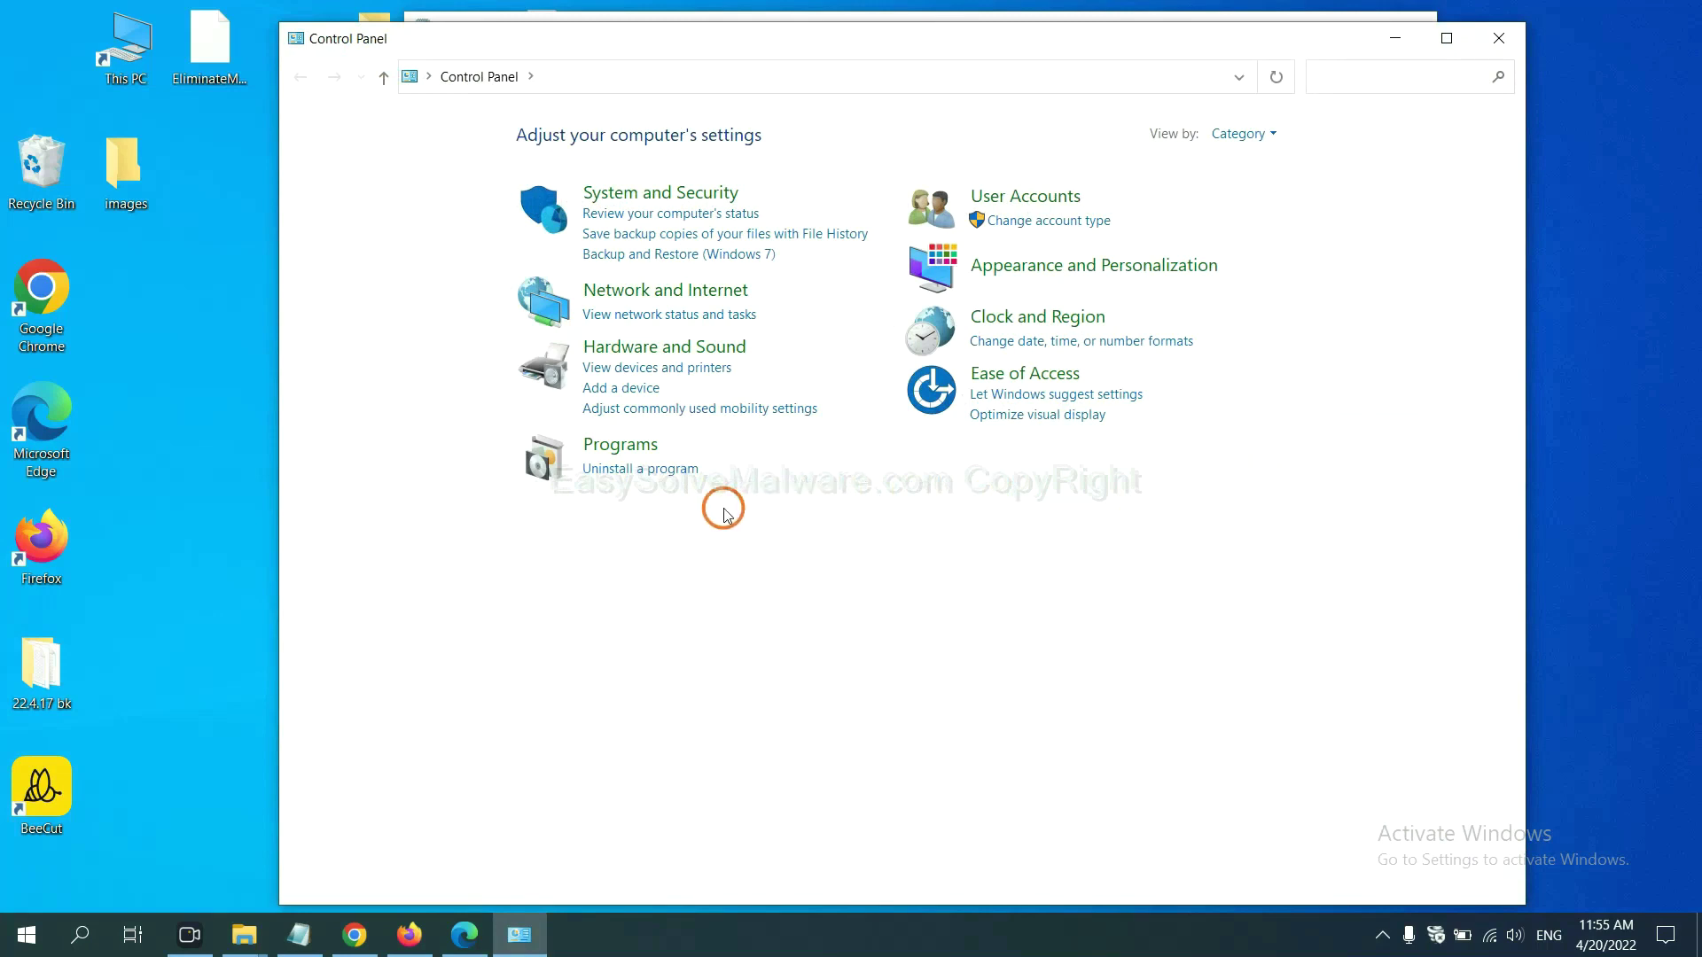
Review installed programs, single out Xiph.Org Open Codecs as suspicious, and close the list
left_click(672, 477)
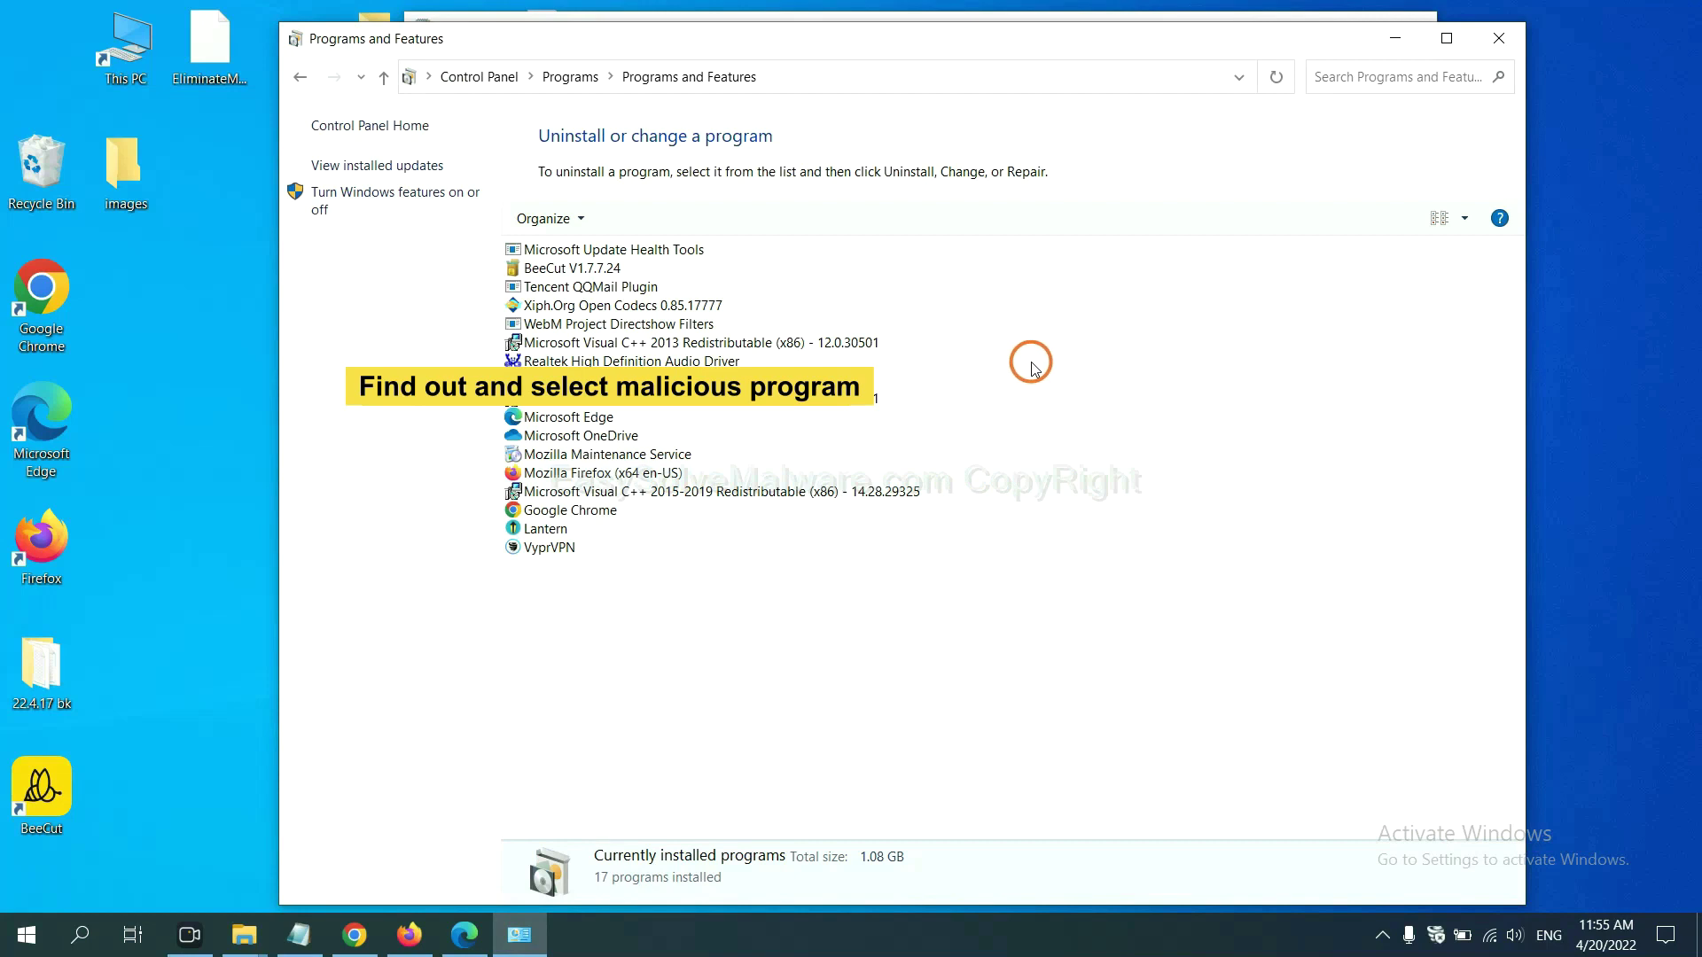
left_click(668, 308)
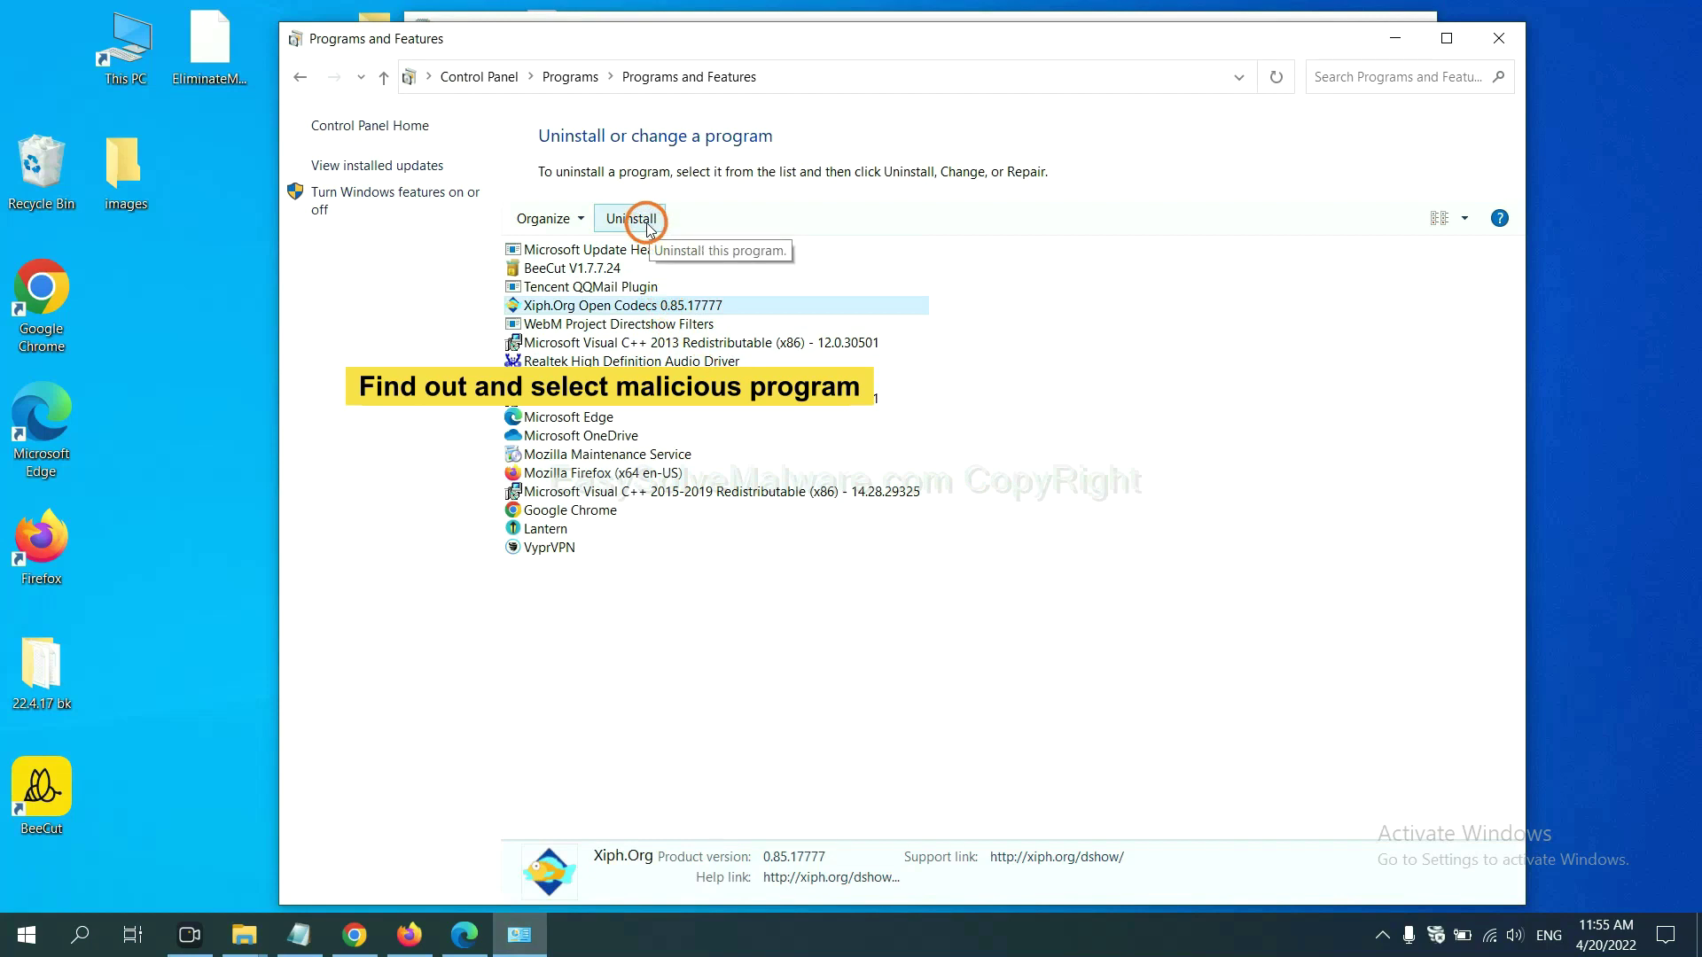
left_click(1499, 40)
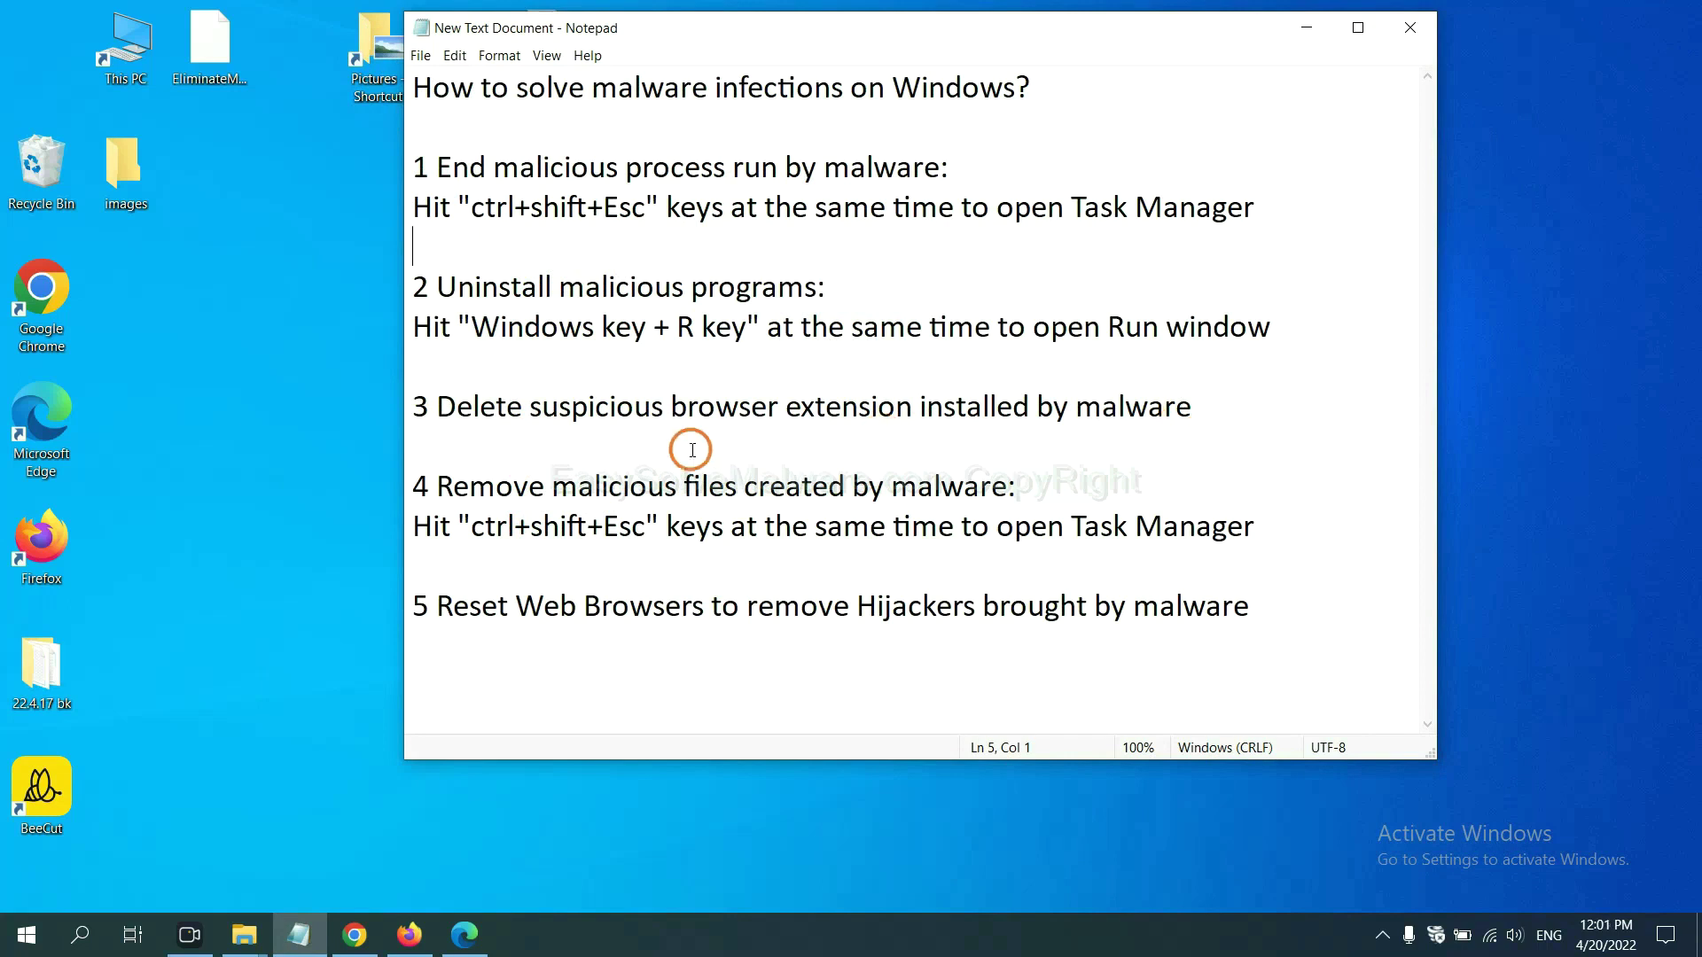
Switch to Chrome and show its extensions page via More tools, listing Scroll To Top
left_click(355, 934)
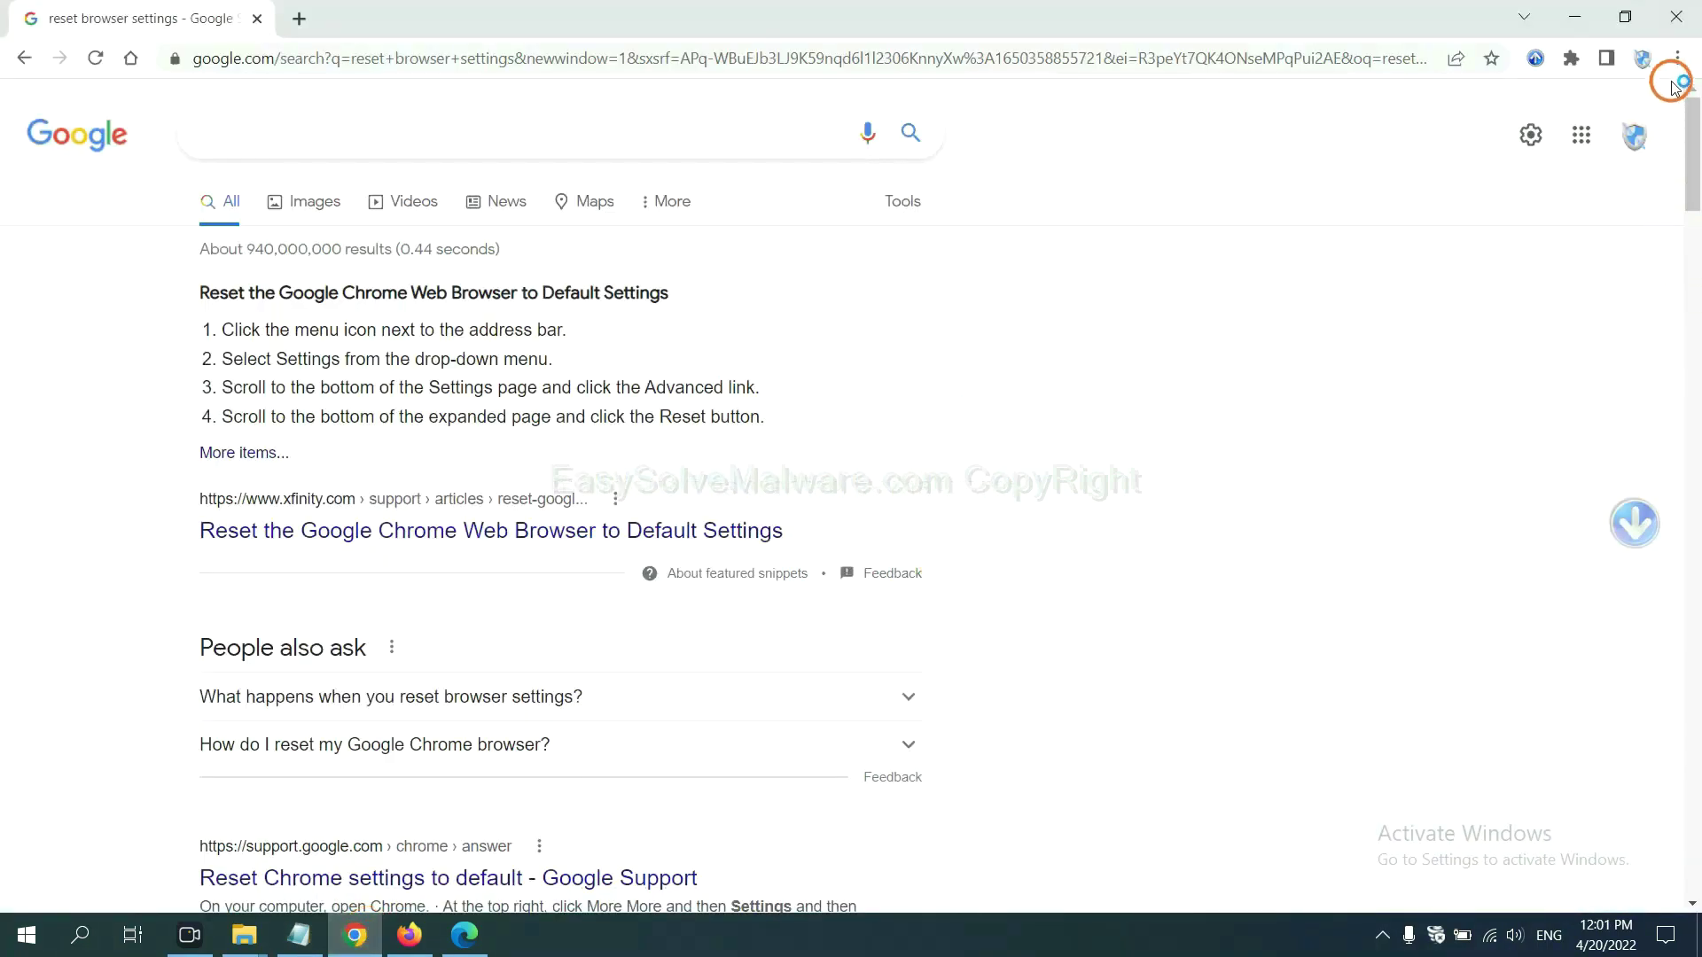
left_click(1675, 58)
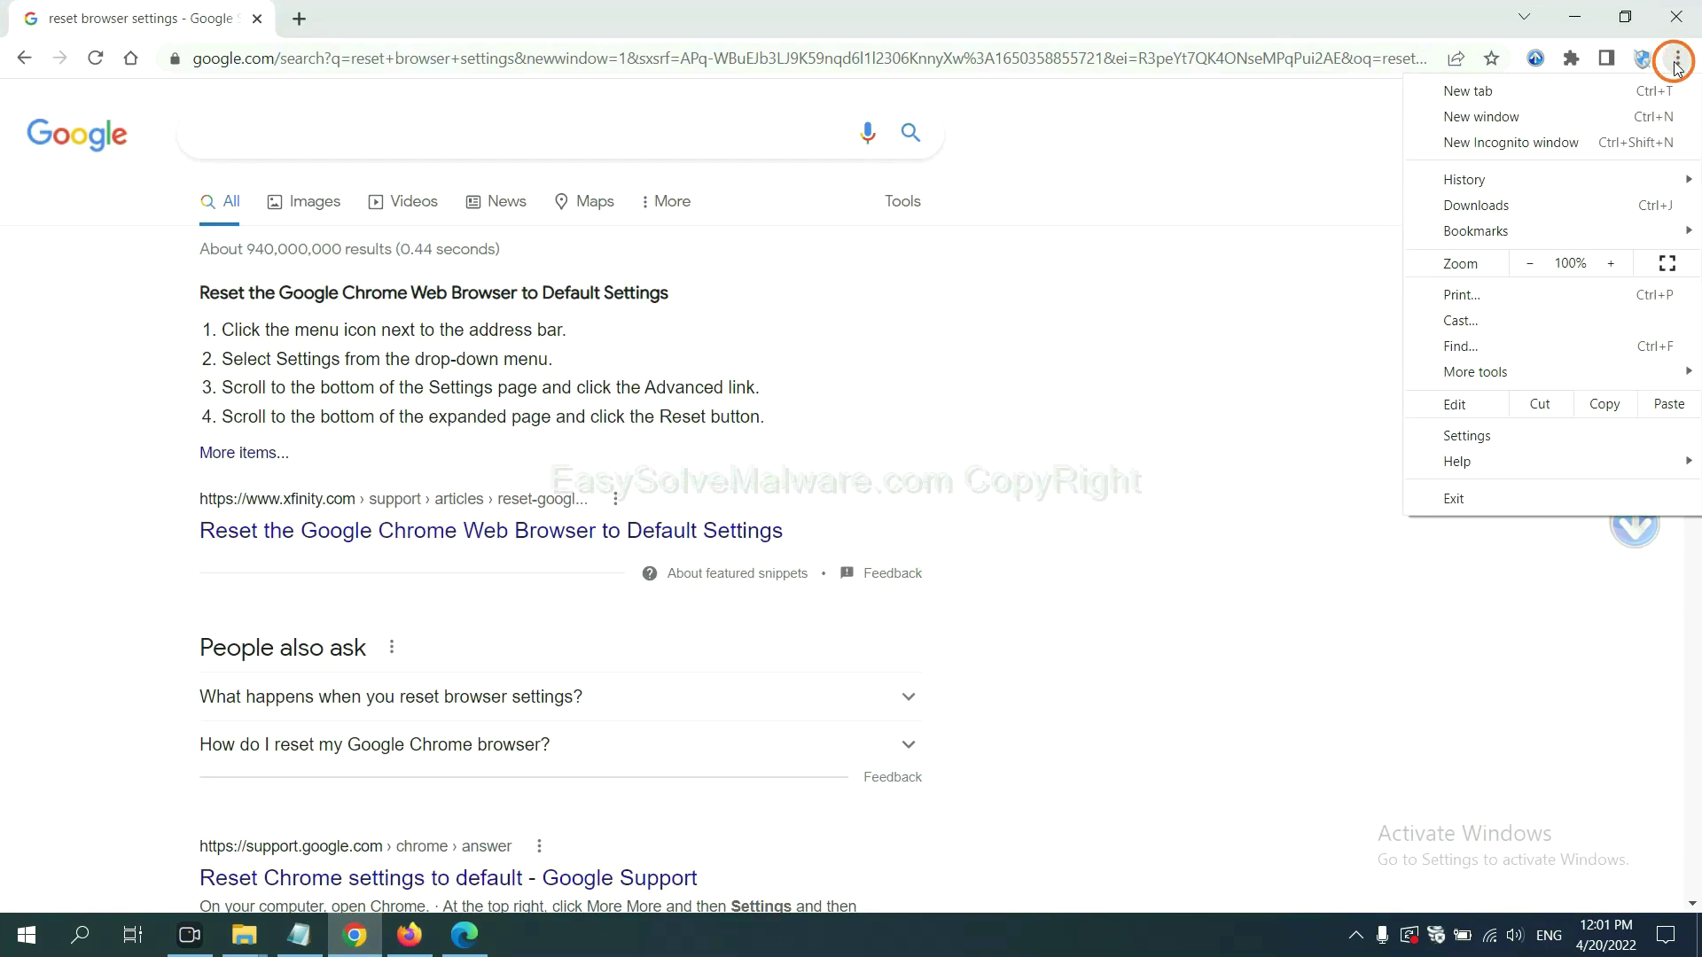
mouse_move(1476, 373)
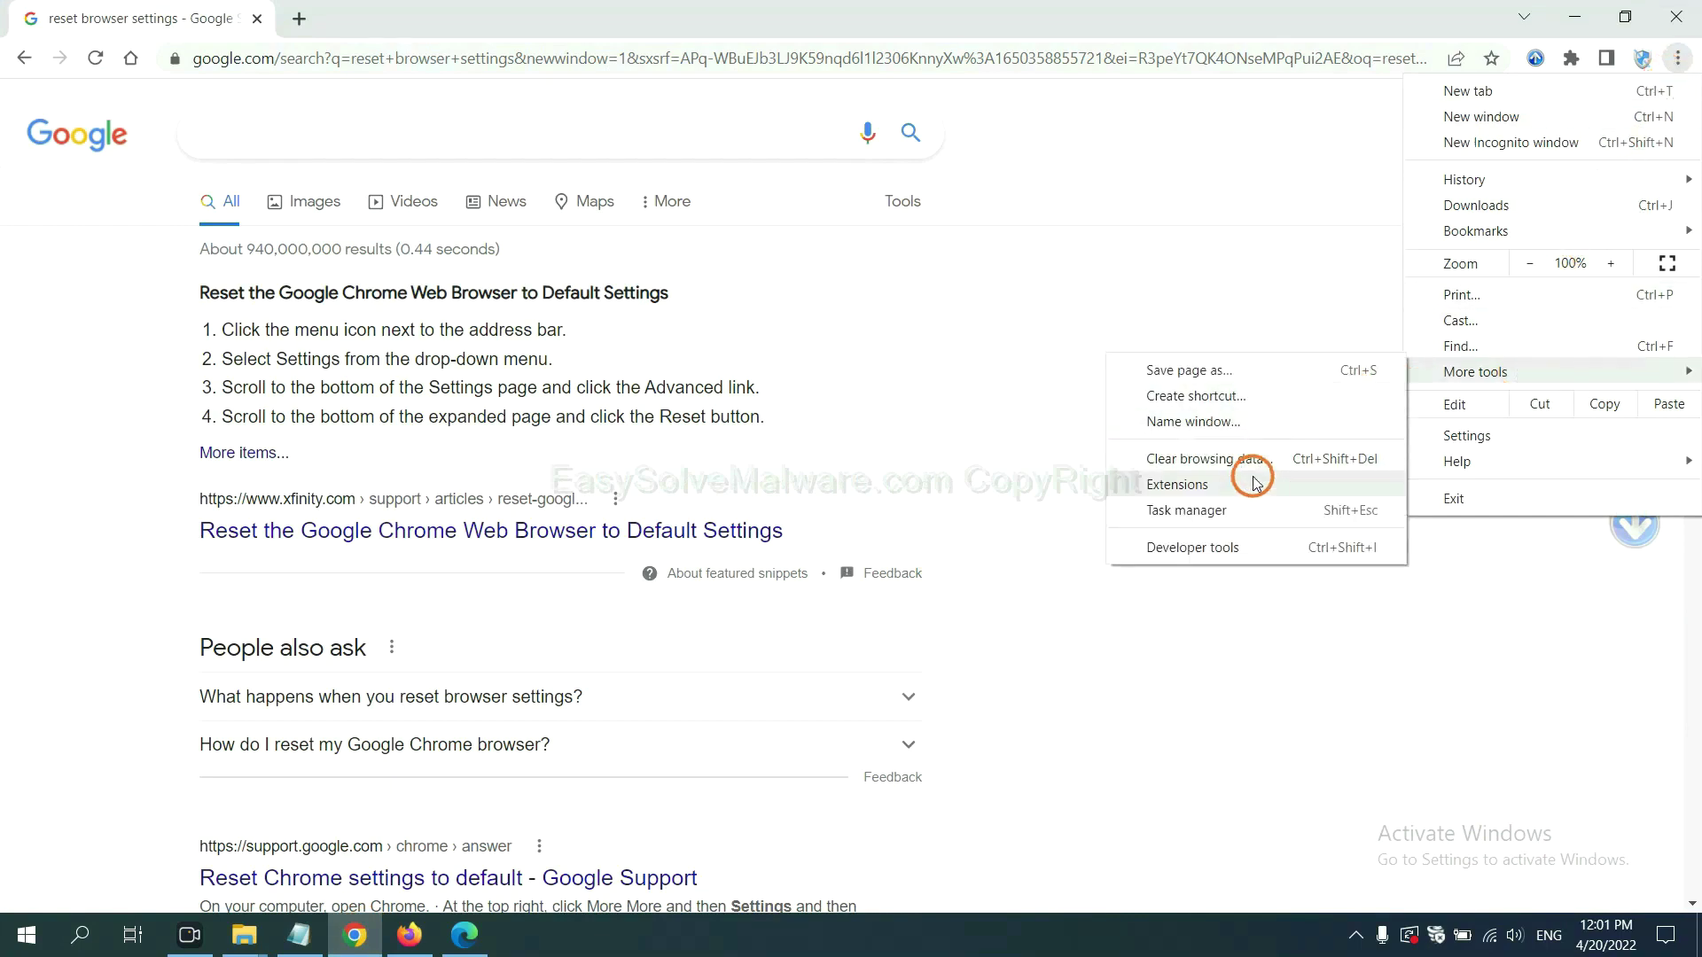
left_click(1177, 484)
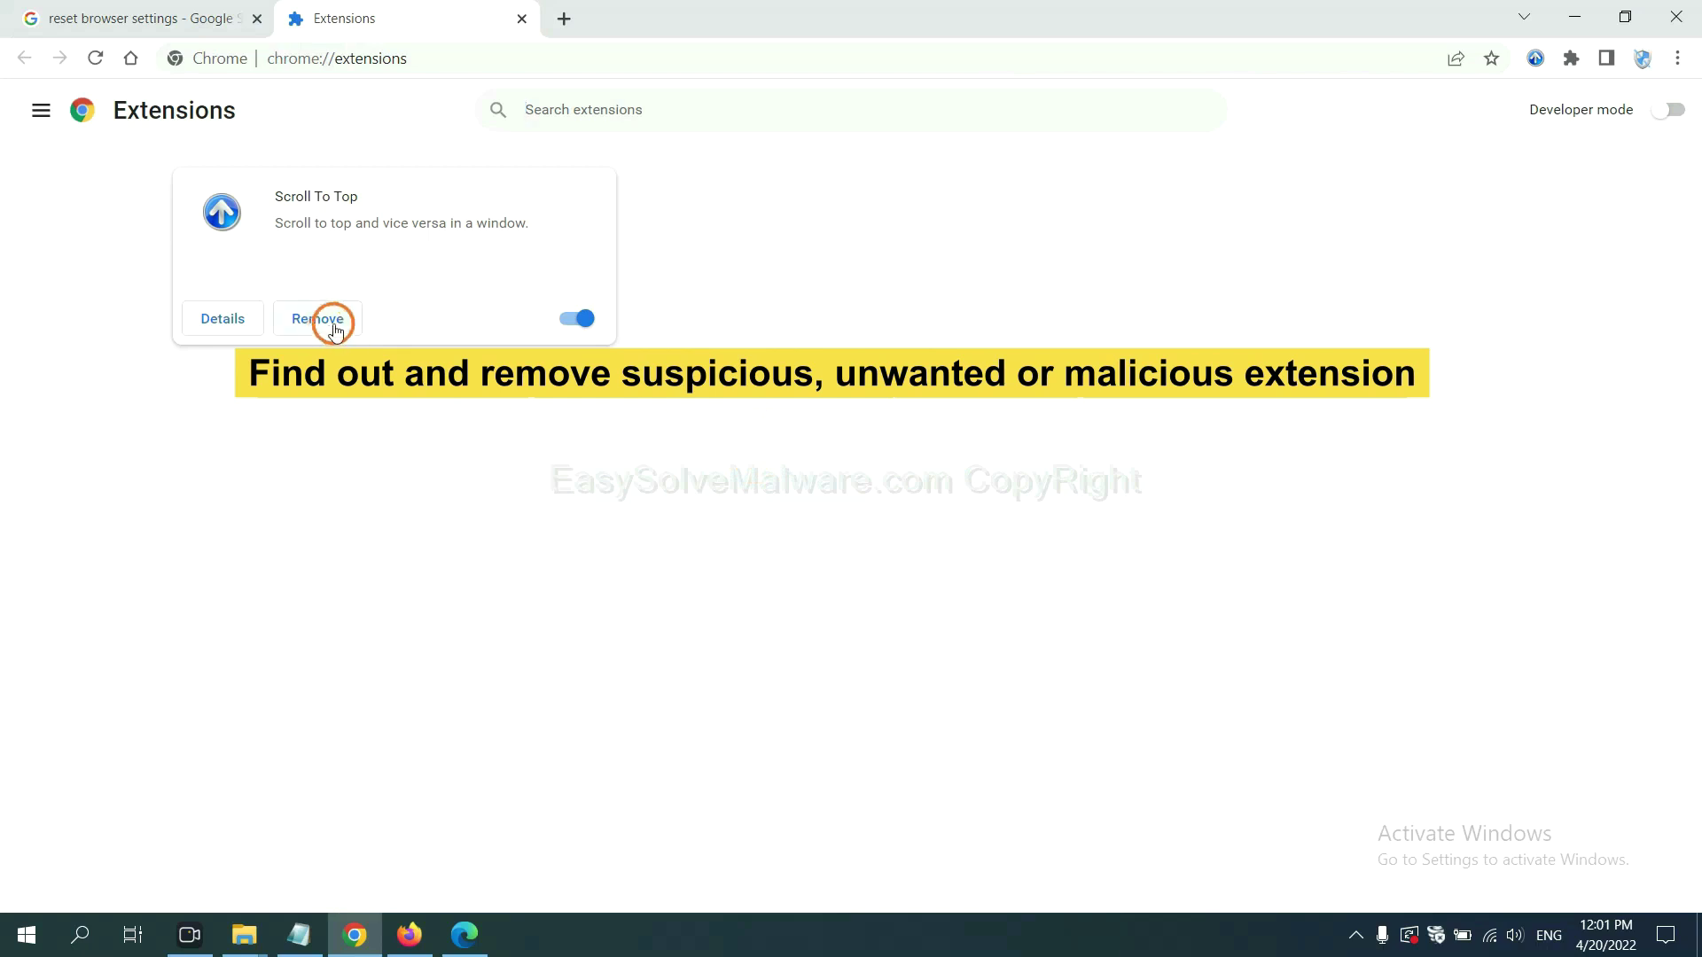
Review Firefox's Add-ons Manager with GIPHY for Firefox's removal options, then switch to Edge
left_click(407, 936)
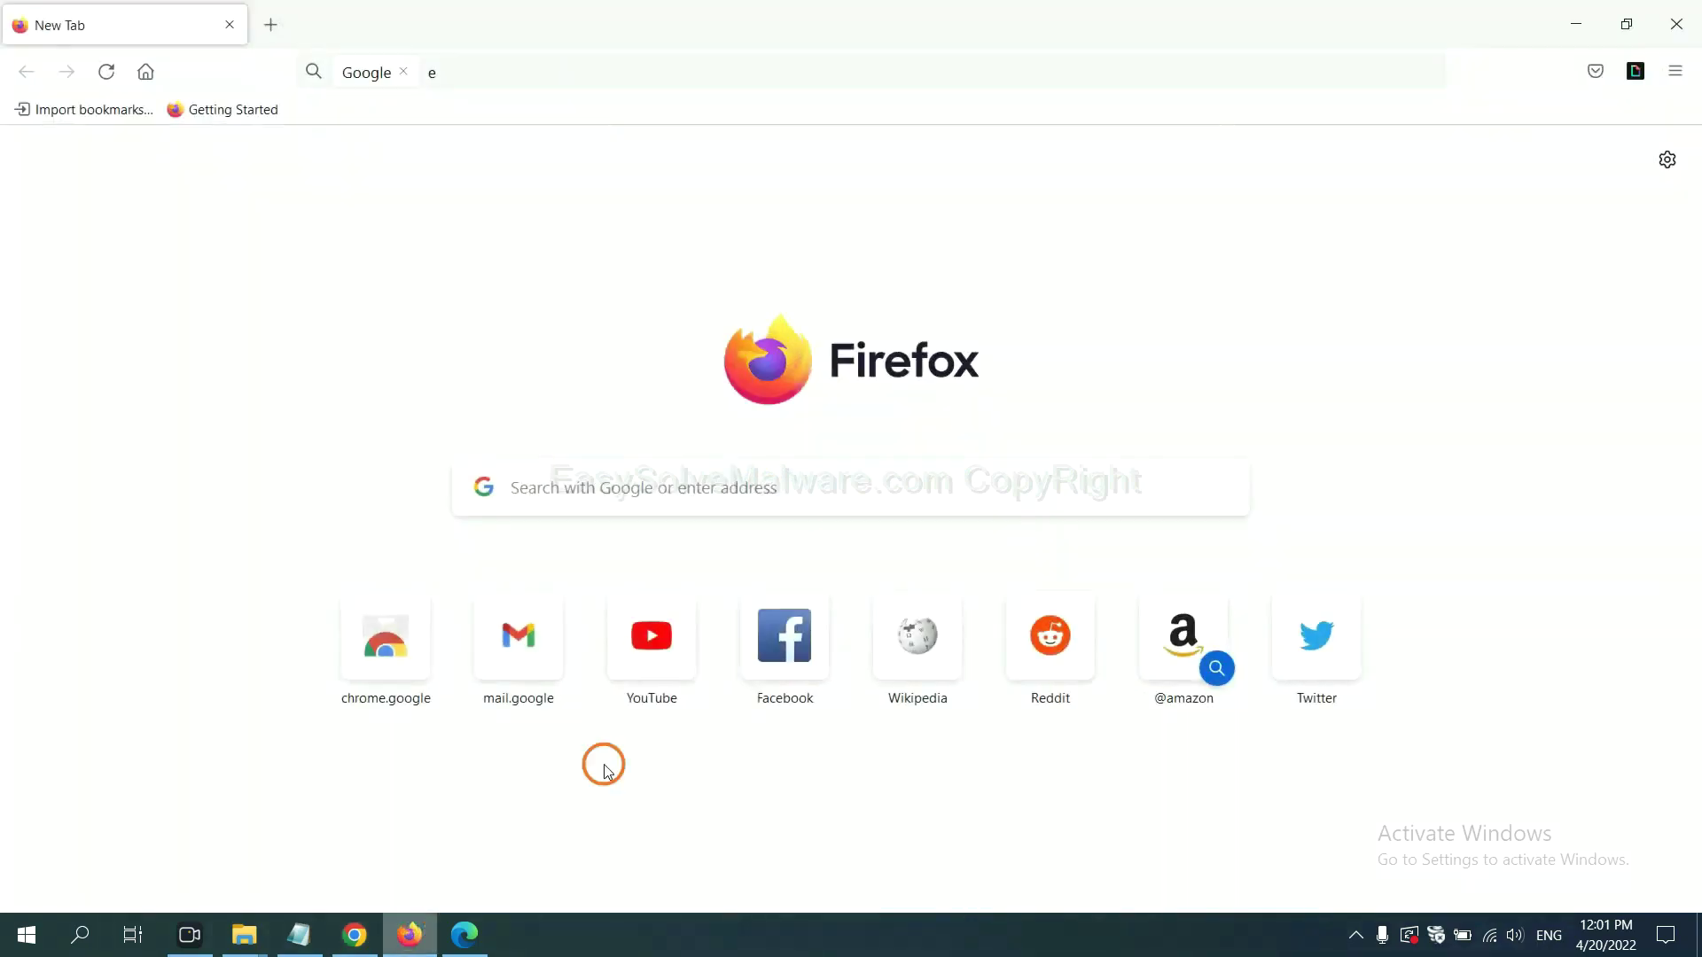
left_click(1681, 75)
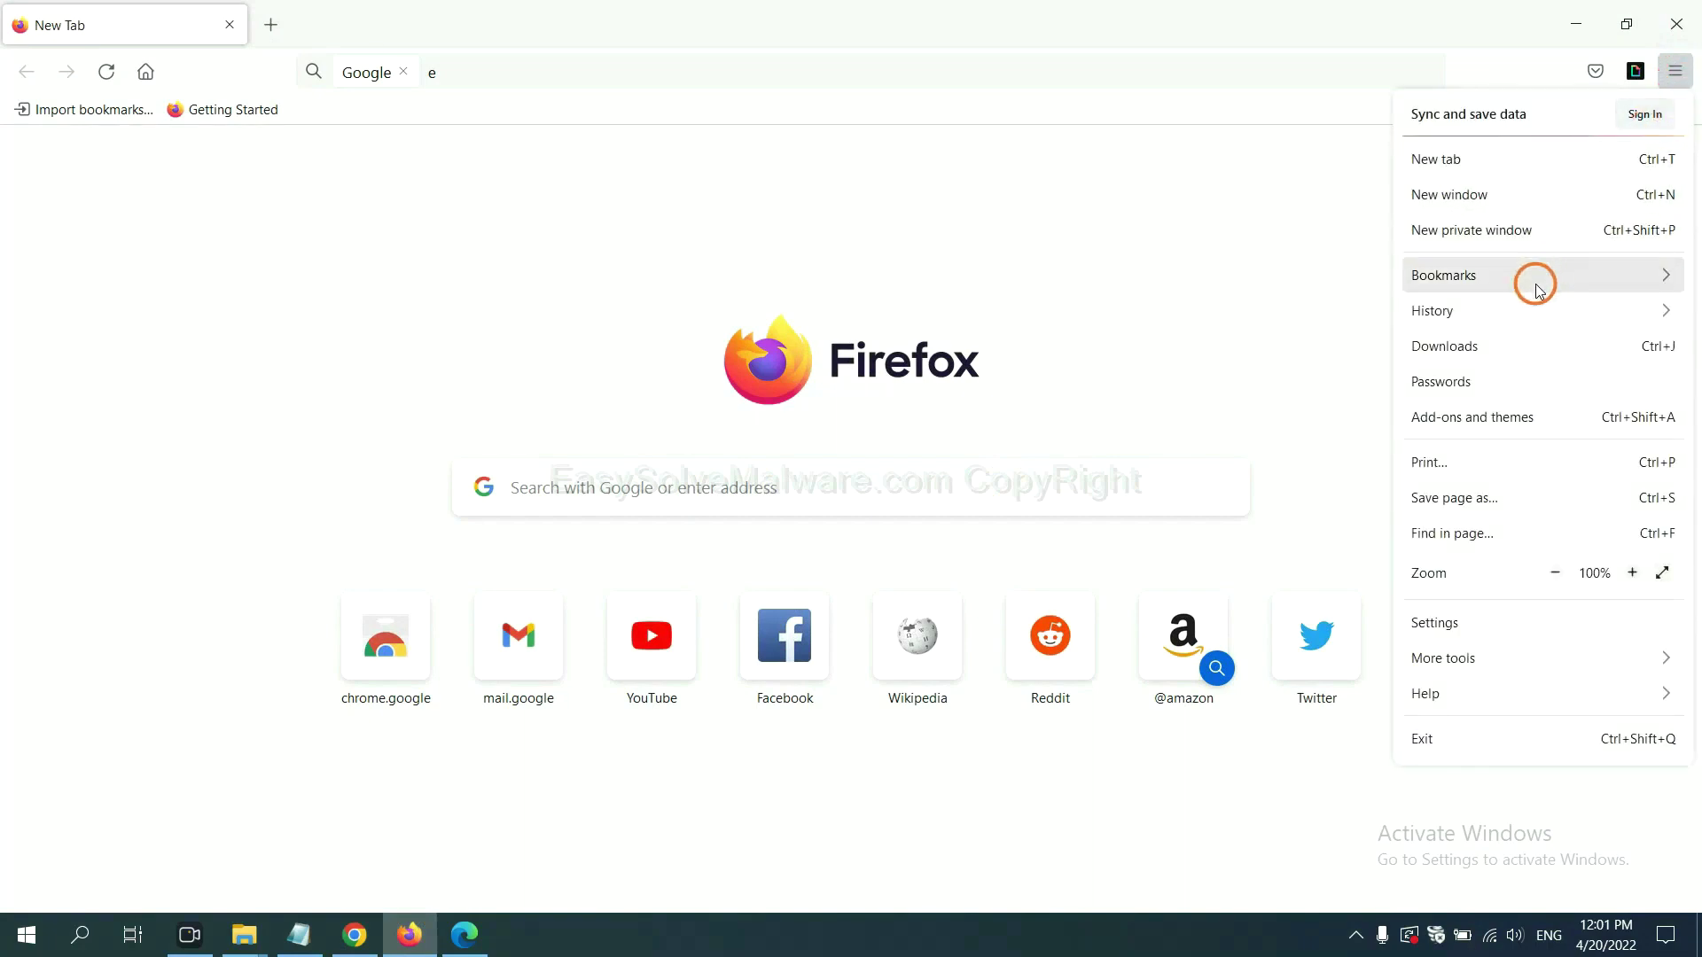
left_click(1487, 433)
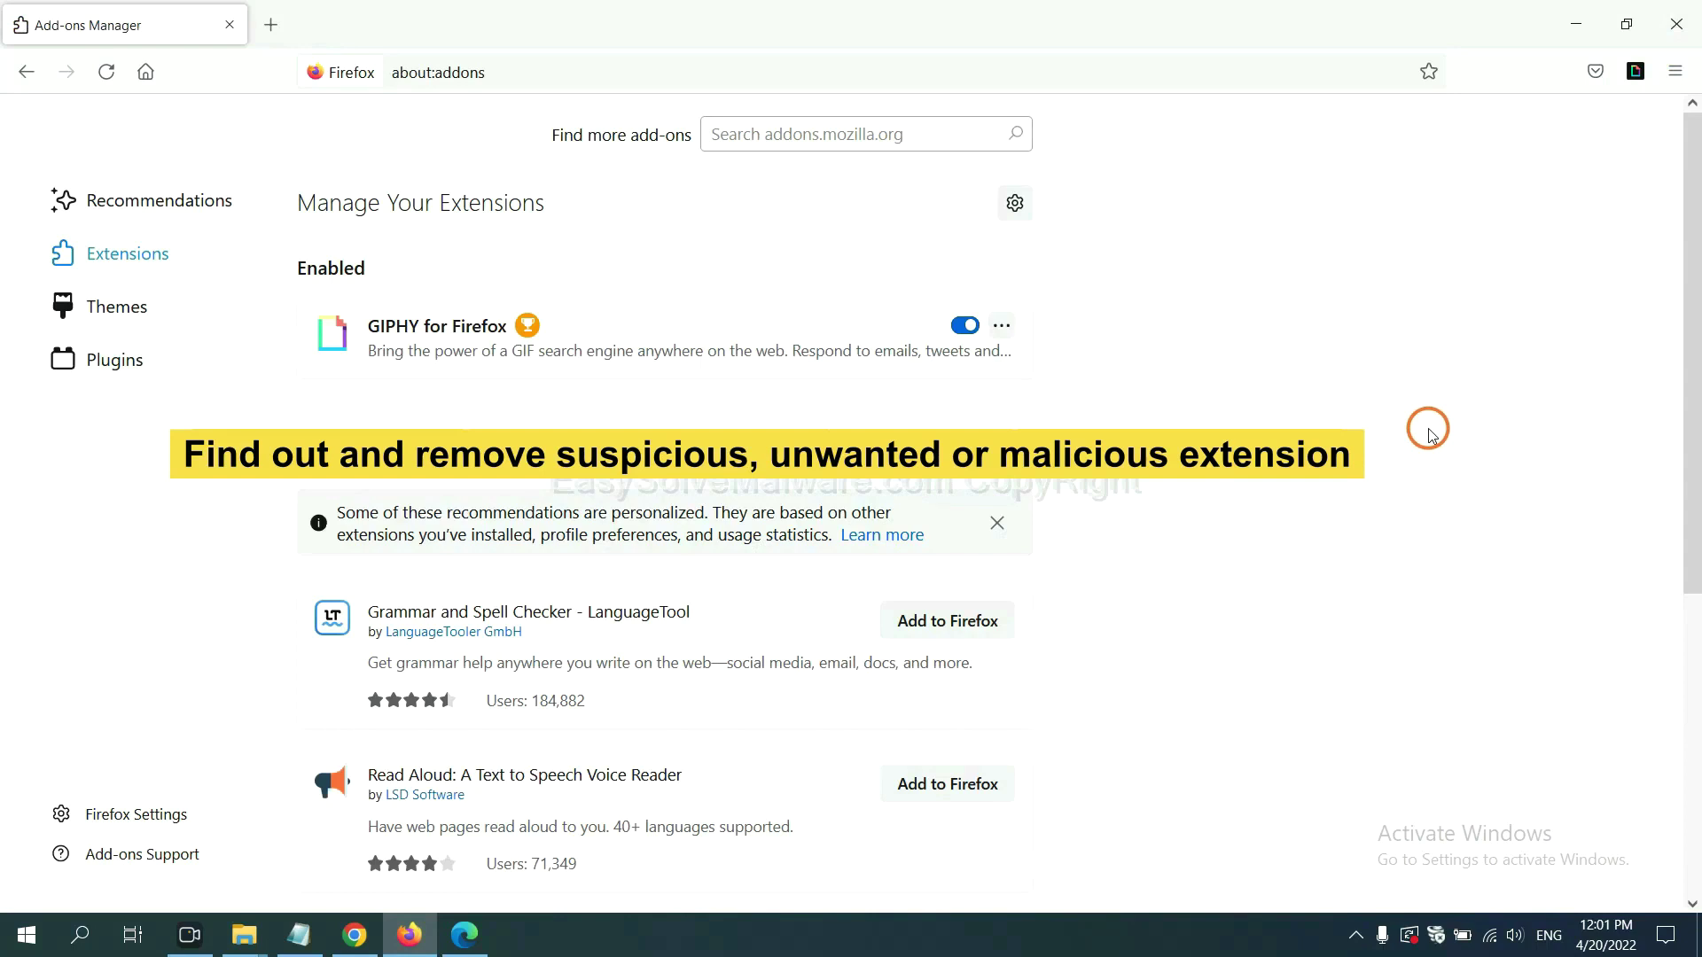
left_click(1002, 327)
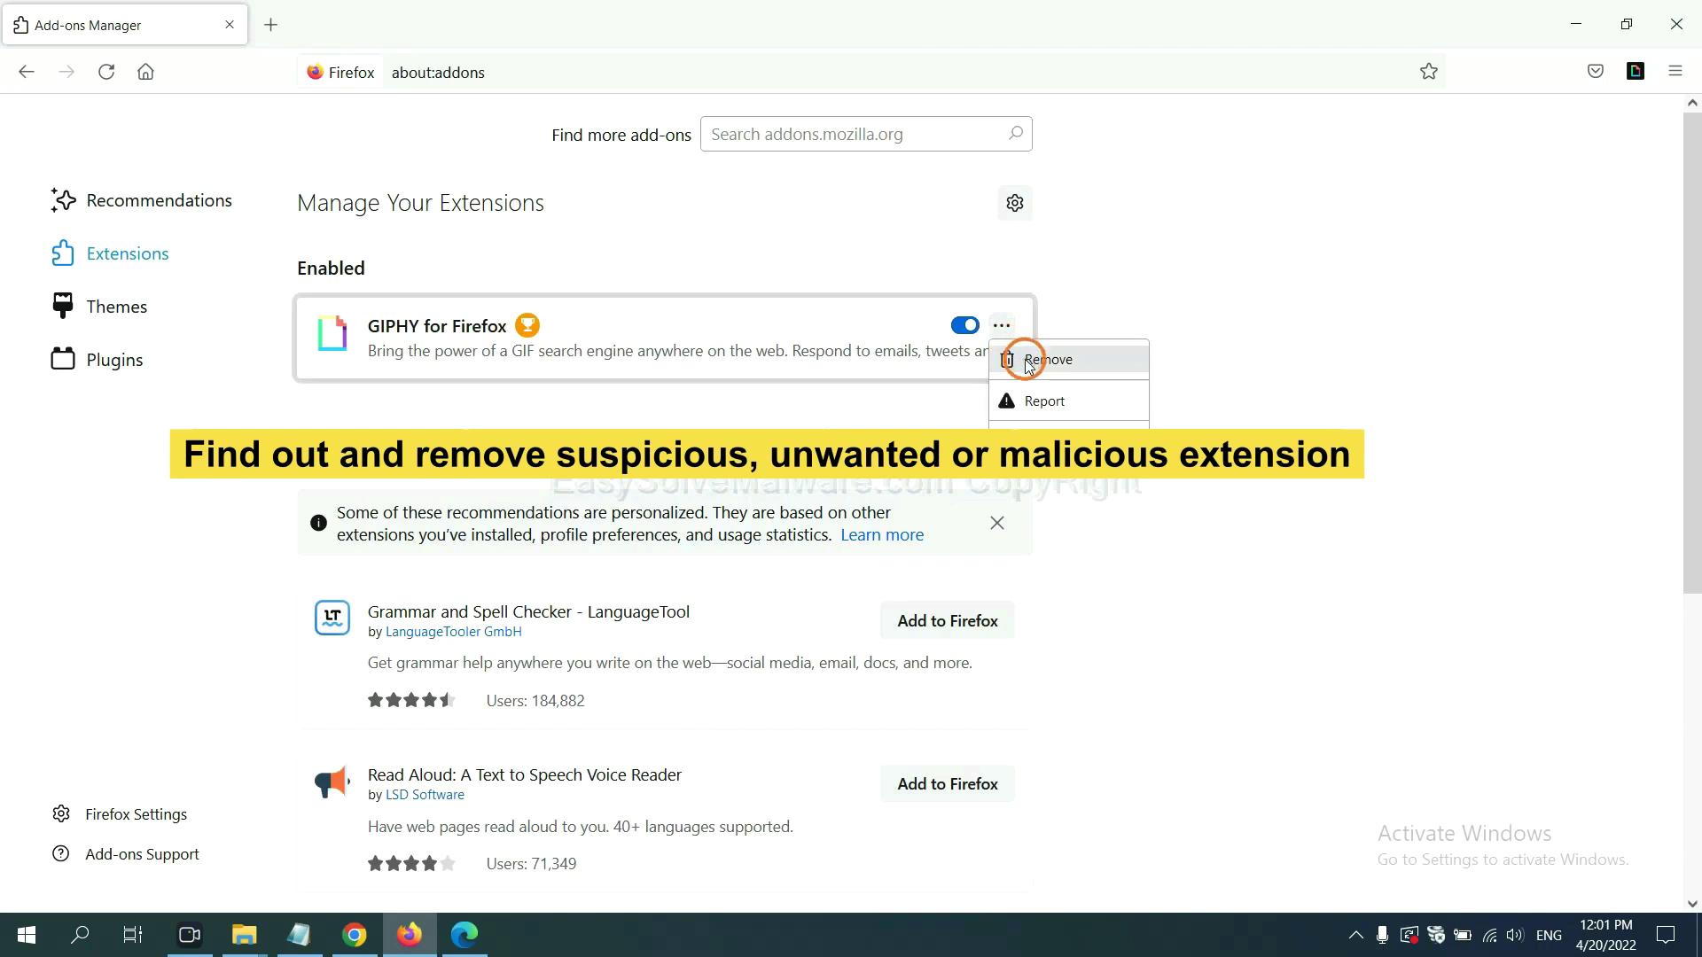
left_click(463, 938)
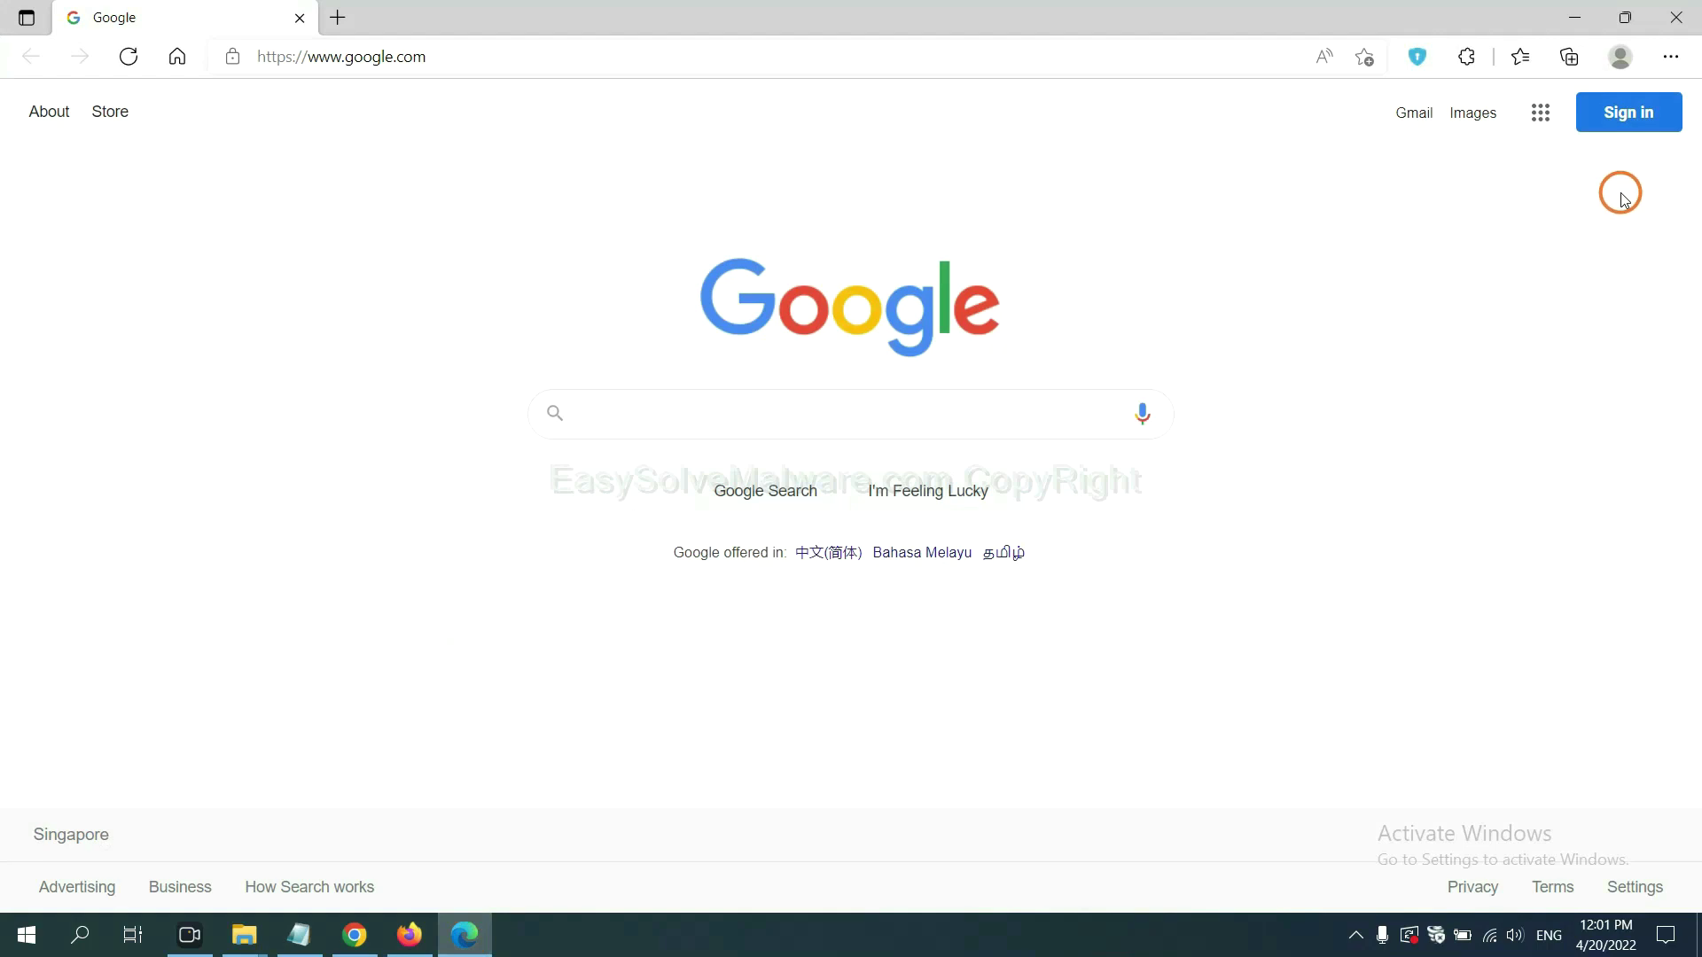
Reach Edge's installed extensions page through Manage extensions
left_click(1670, 59)
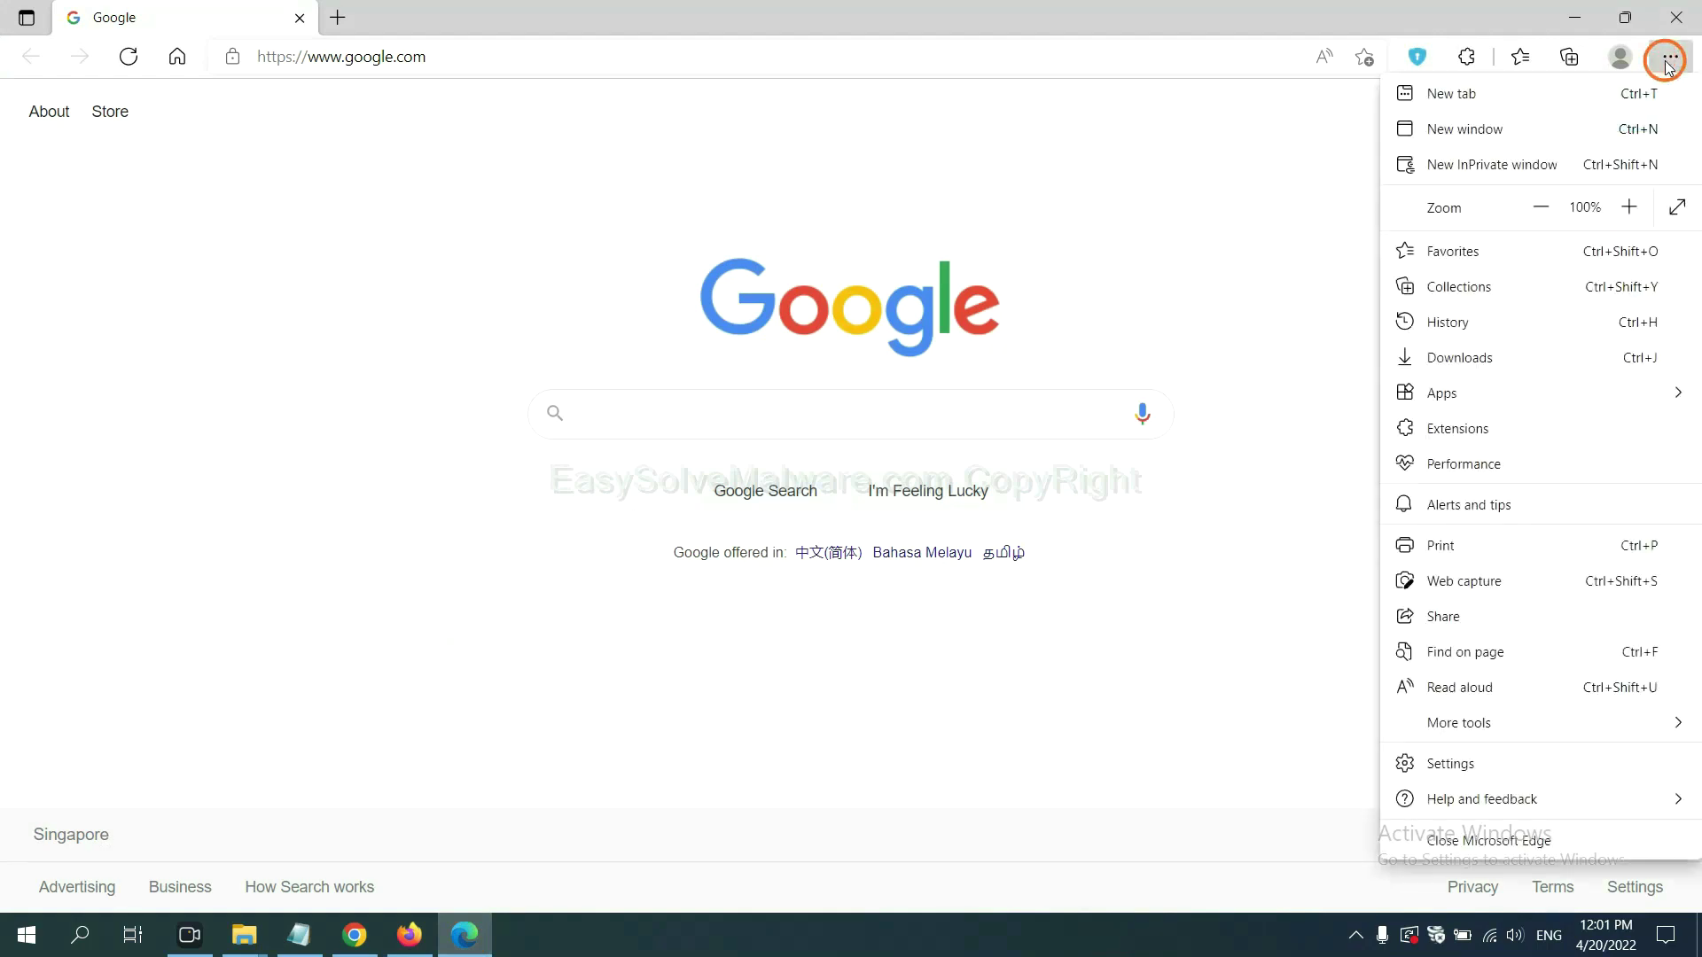
right_click(1468, 431)
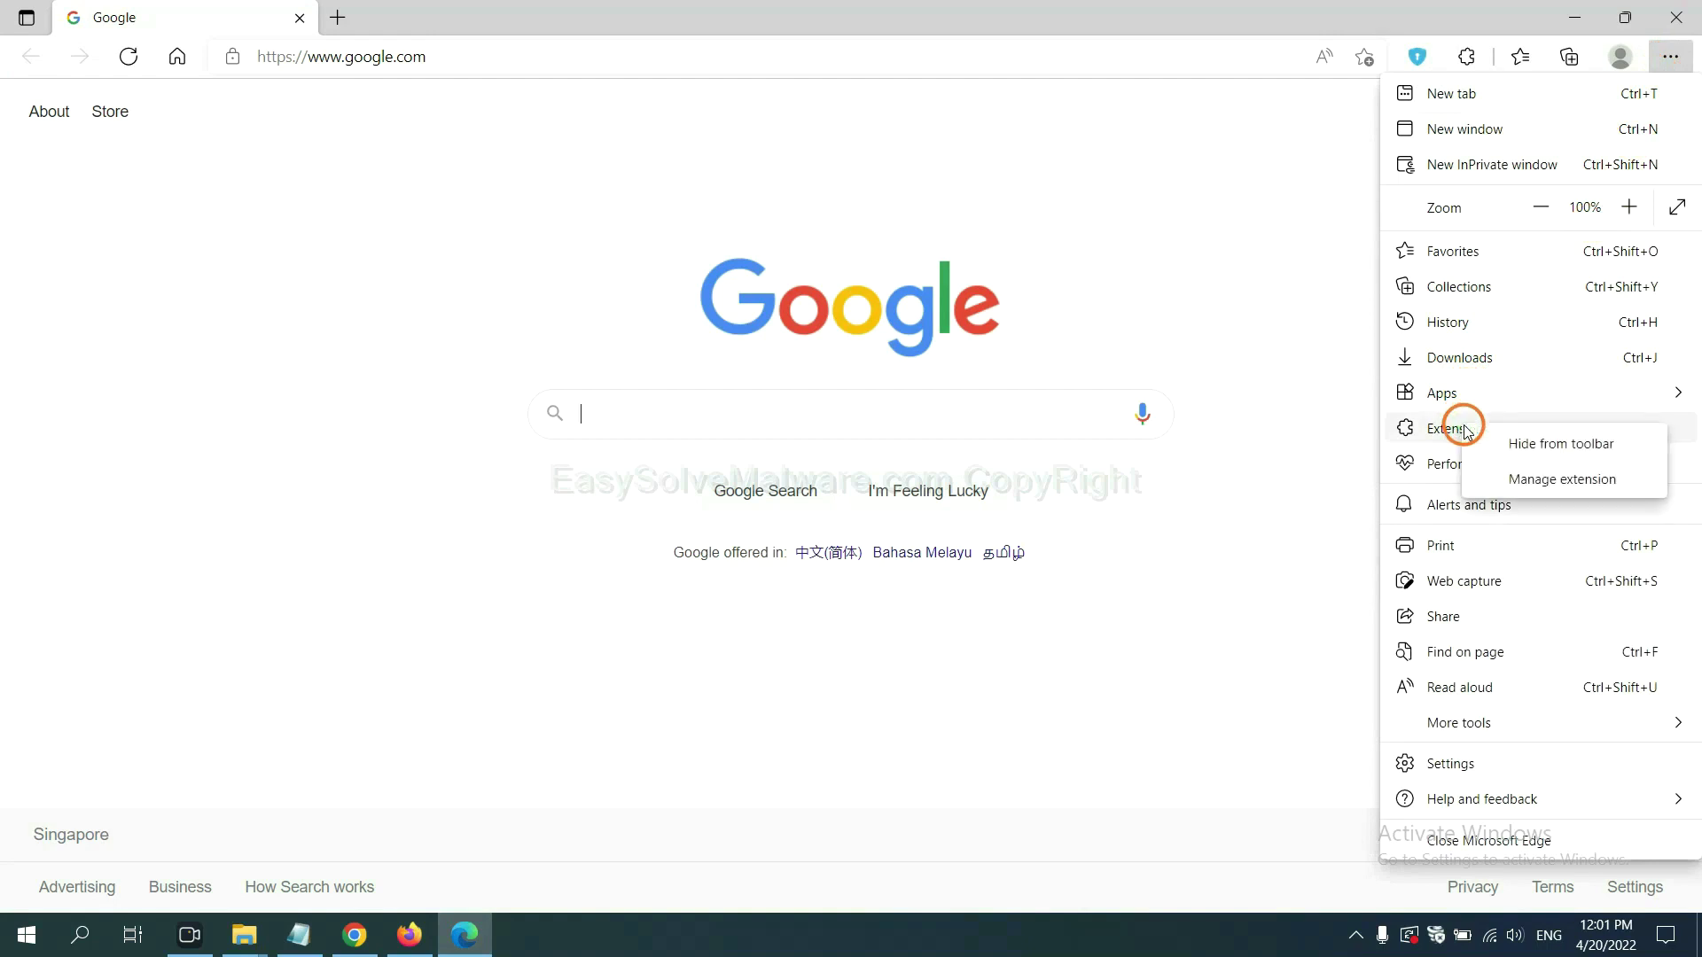
left_click(1529, 482)
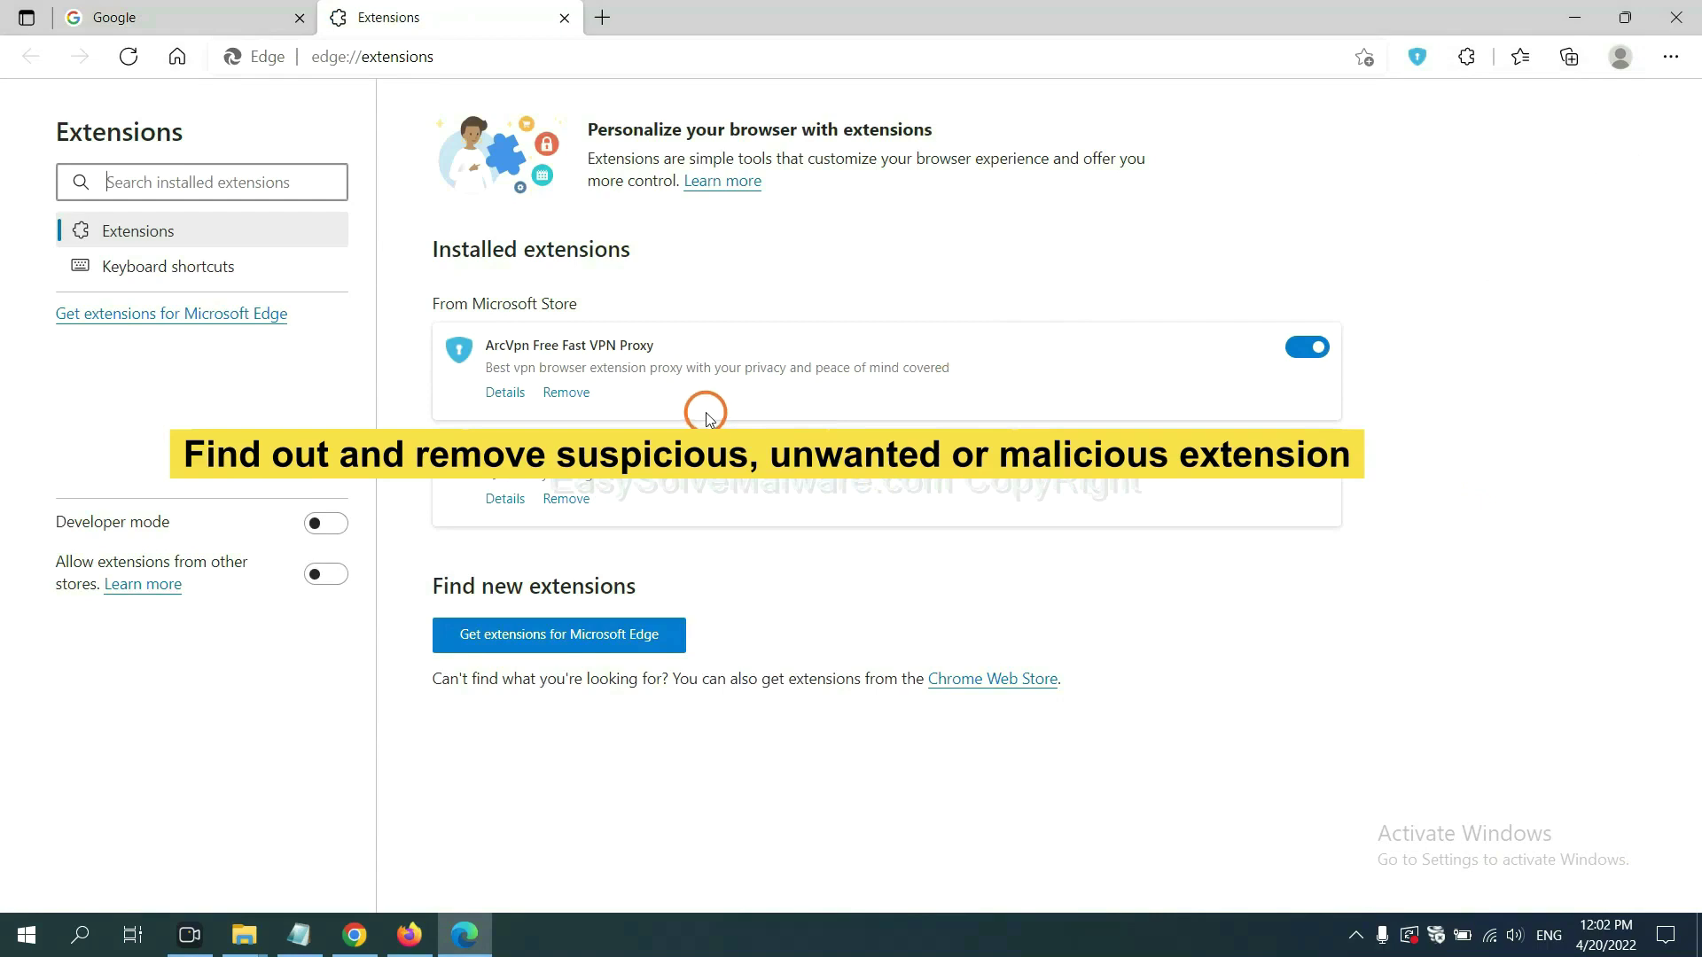
Remove the ArcVpn Free Fast VPN Proxy extension and minimise Edge back to the notes
left_click(581, 398)
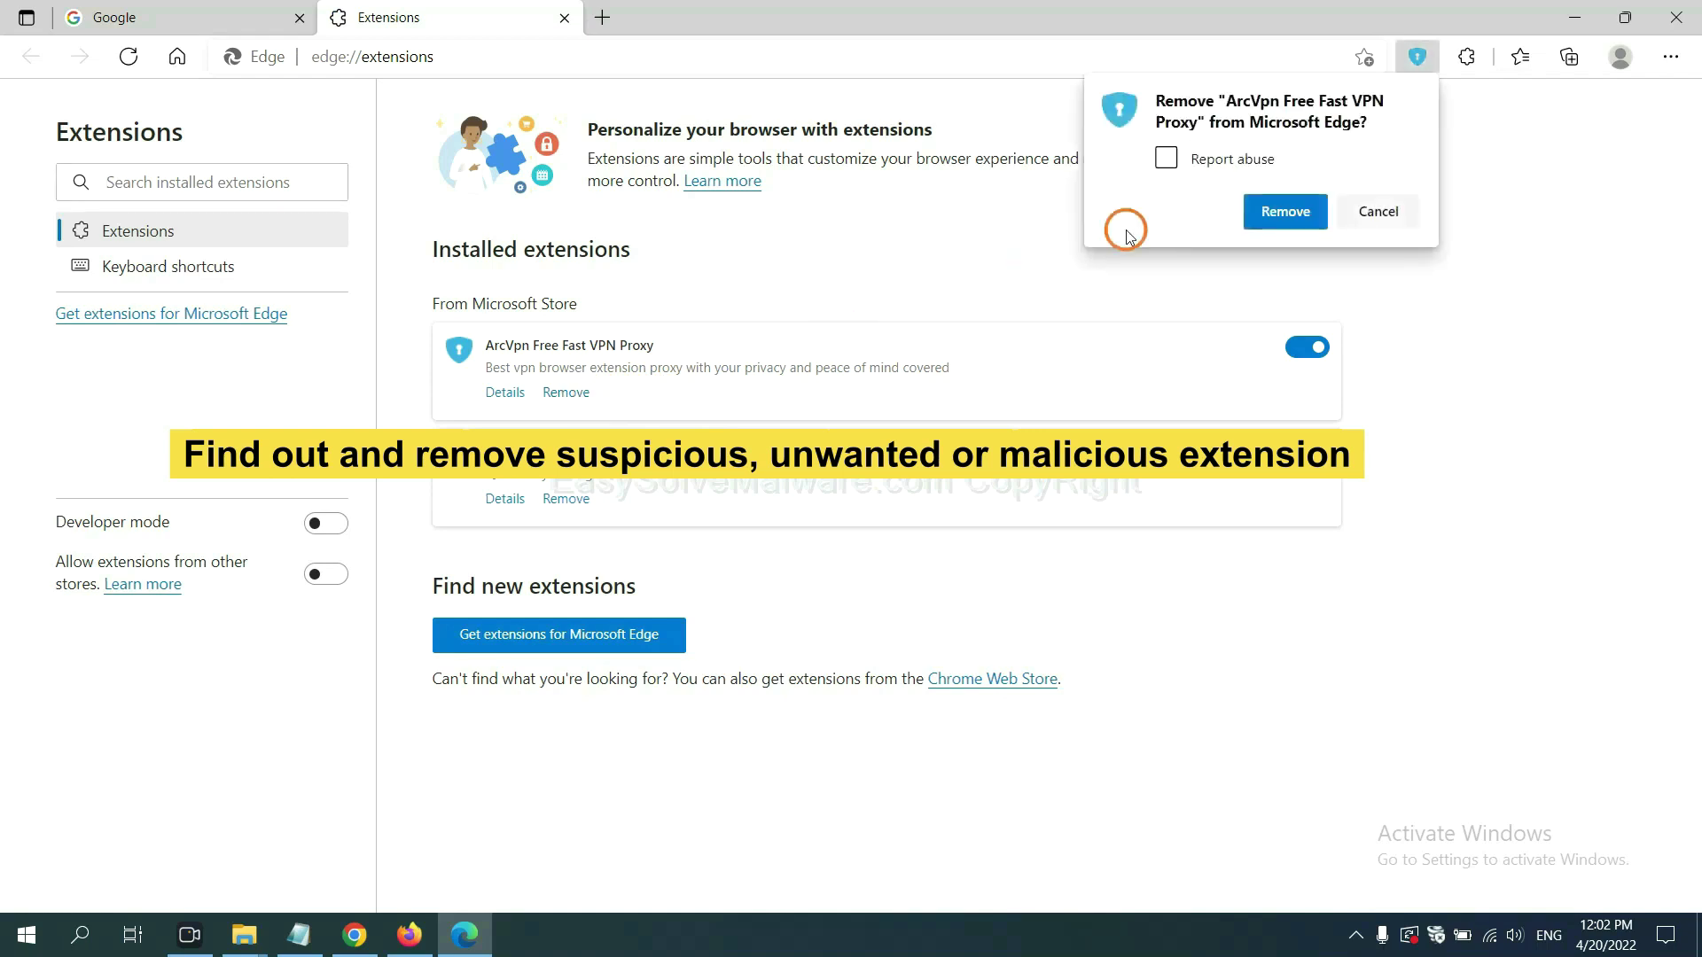
left_click(1270, 216)
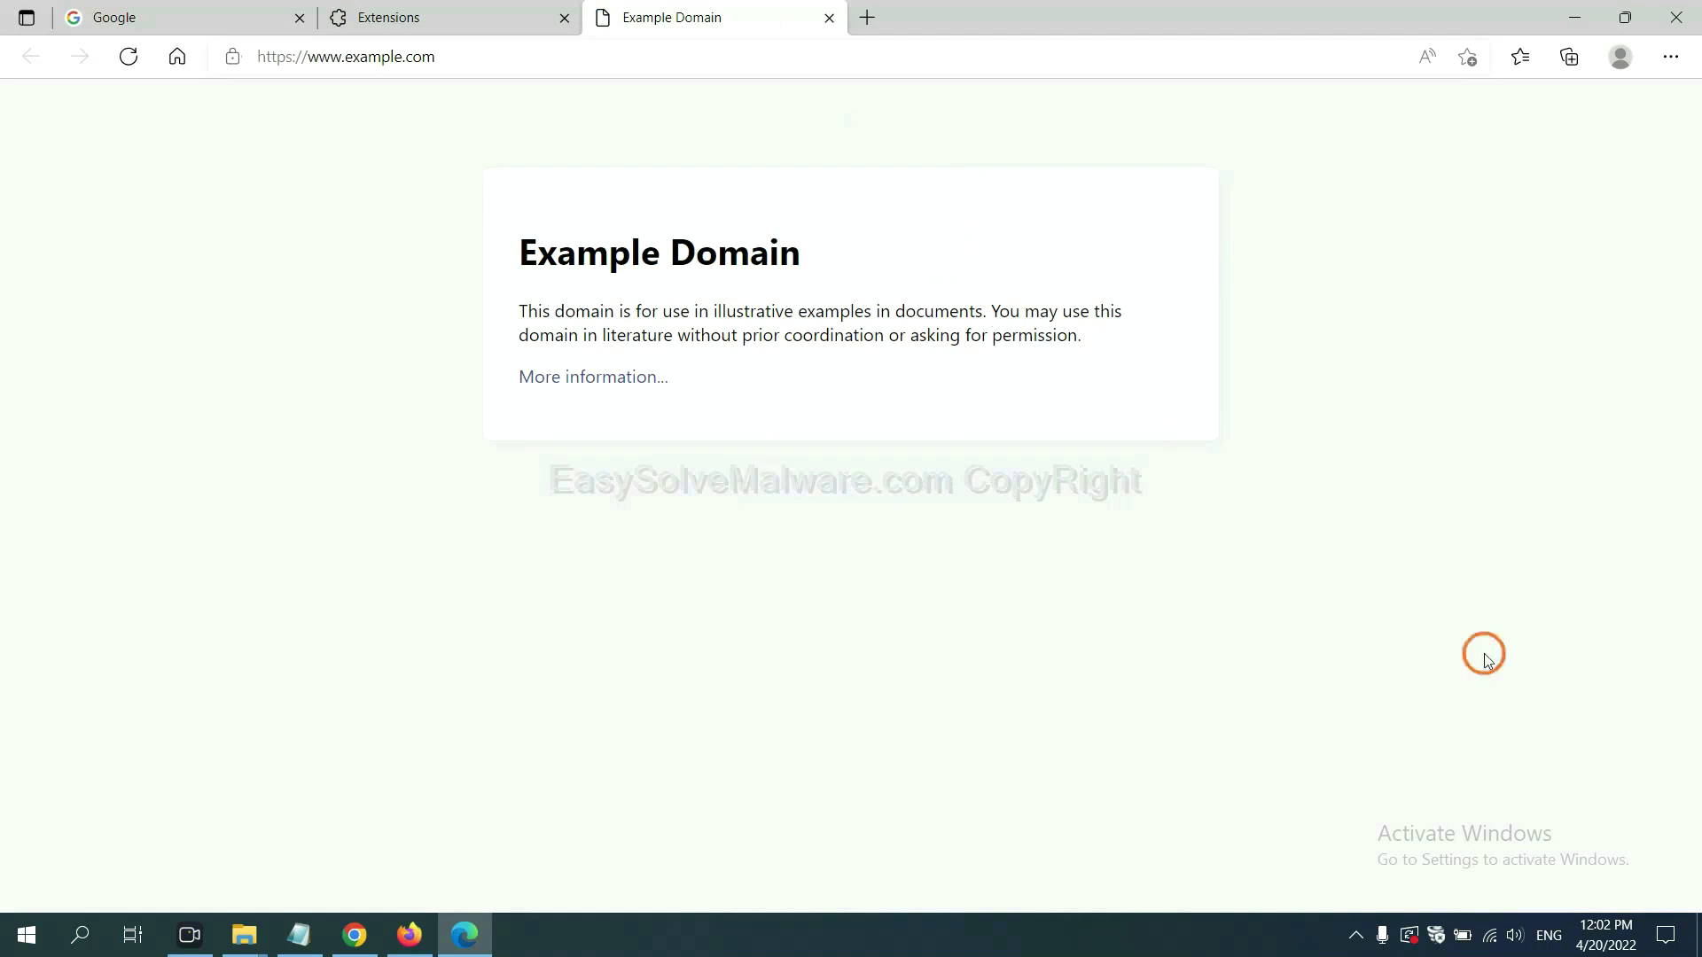
left_click(1694, 942)
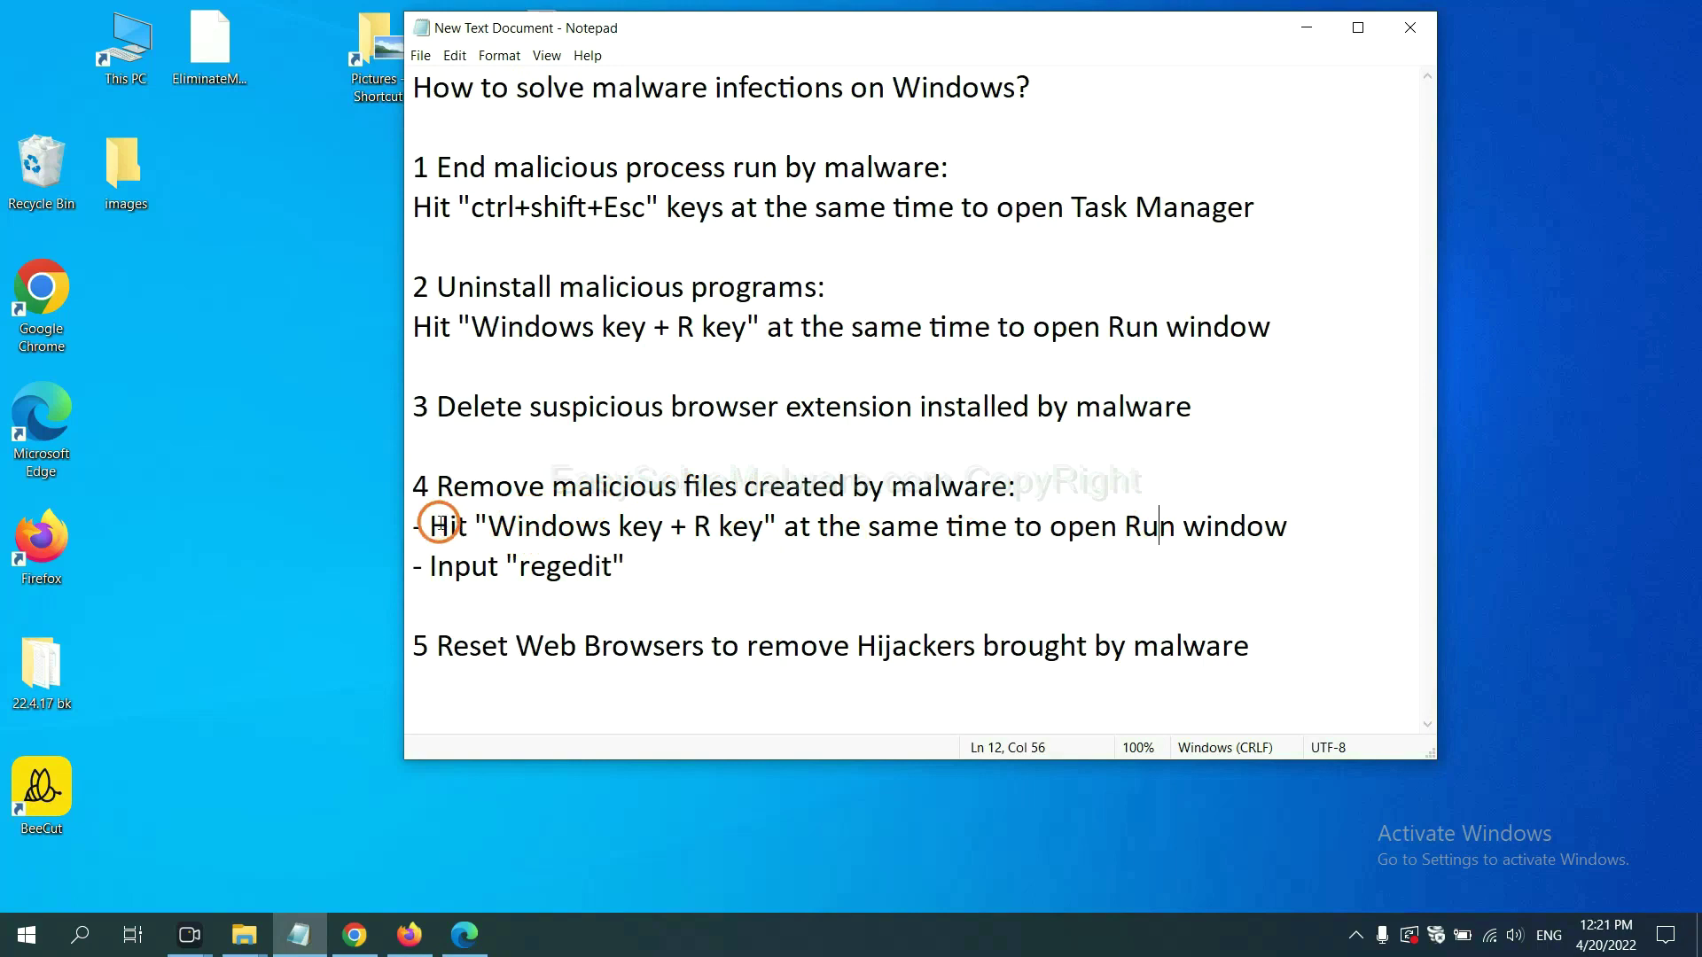
Review the step-4 registry instruction lines in the Notepad notes
left_click_drag(439, 522, 979, 545)
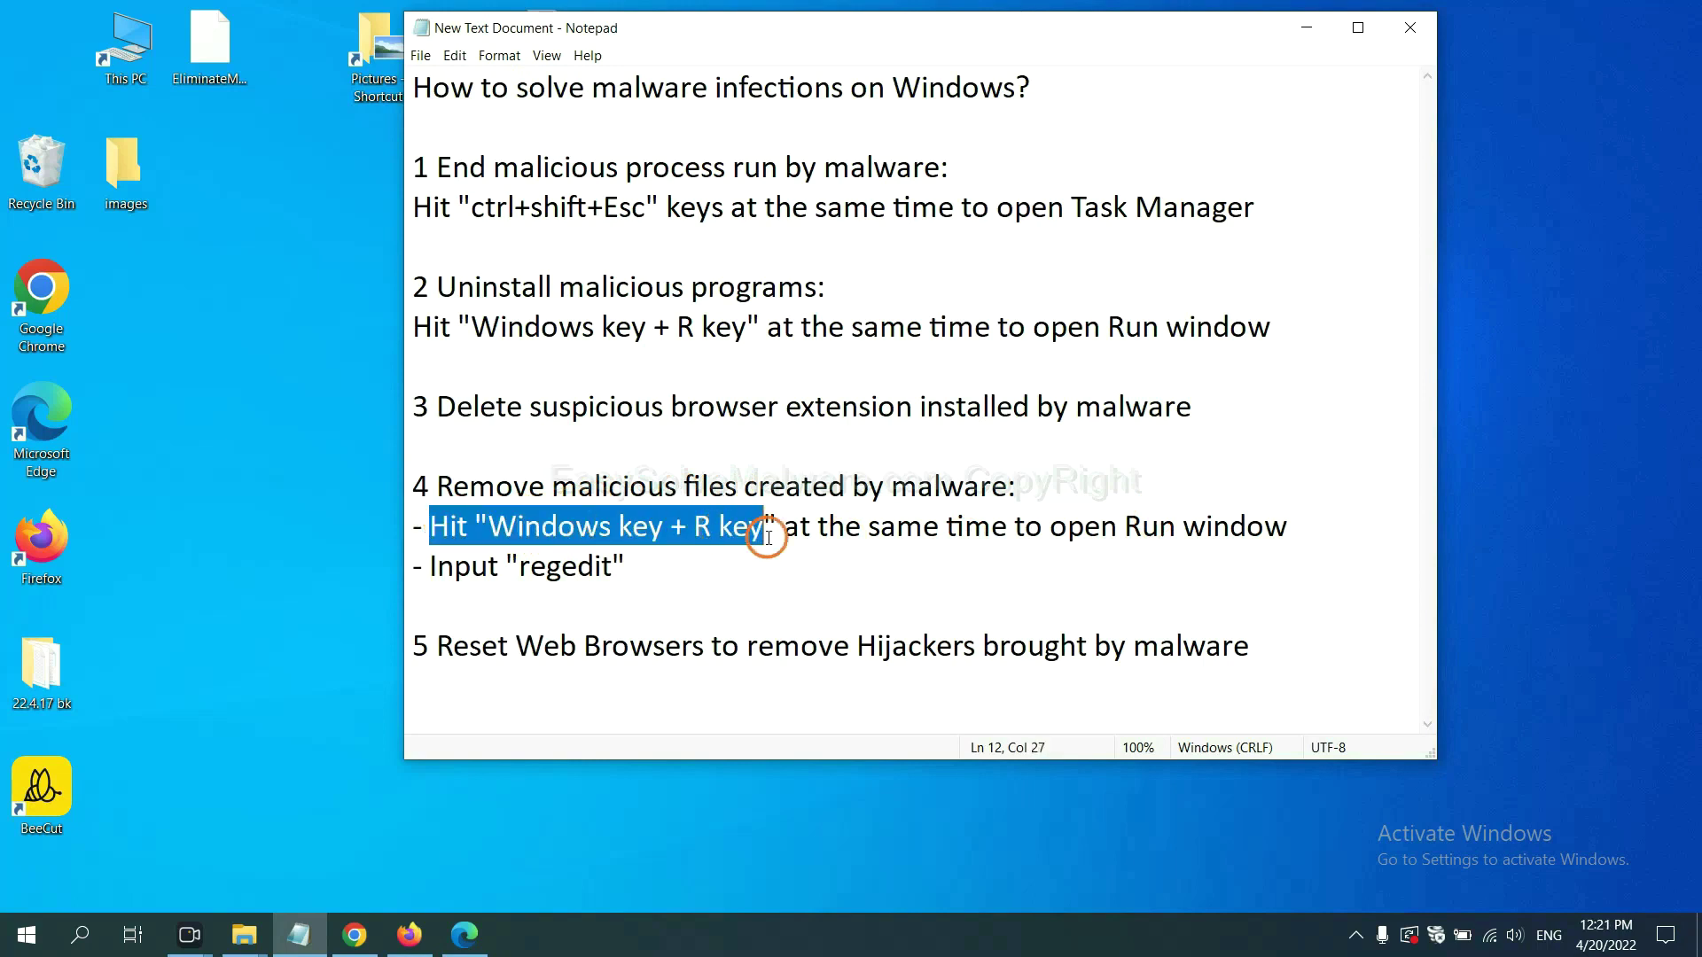
left_click(985, 536)
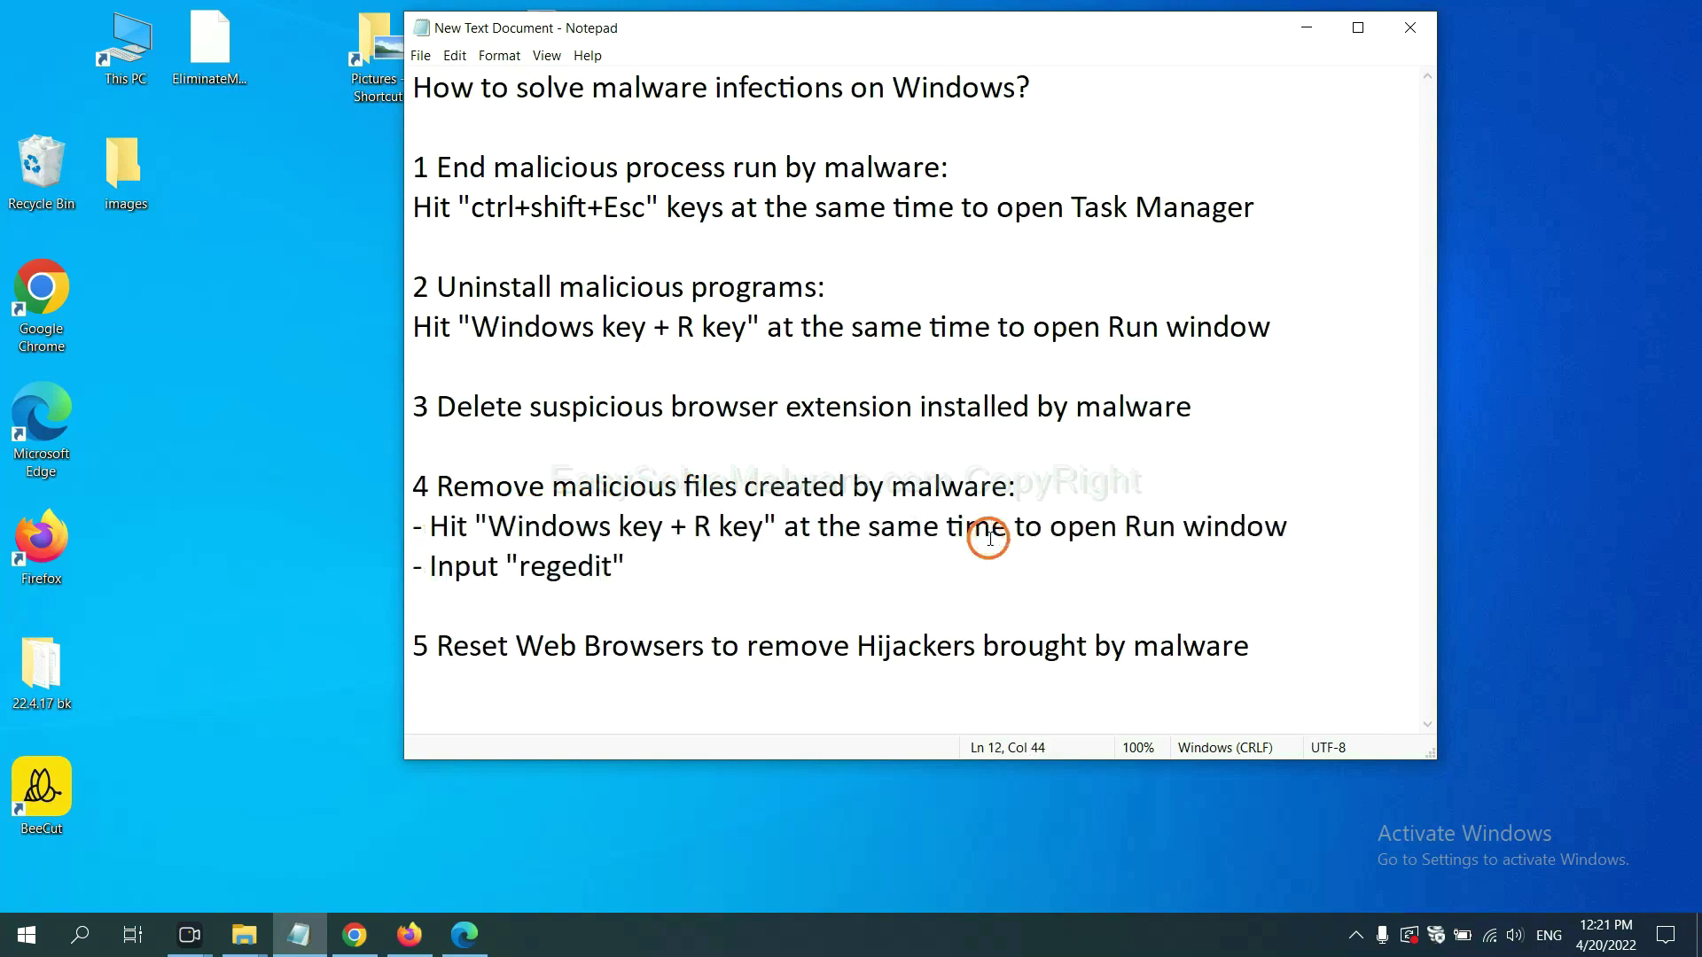
Launch Registry Editor by running regedit from the Run prompt
key("super+r")
left_click_drag(312, 672, 1354, 354)
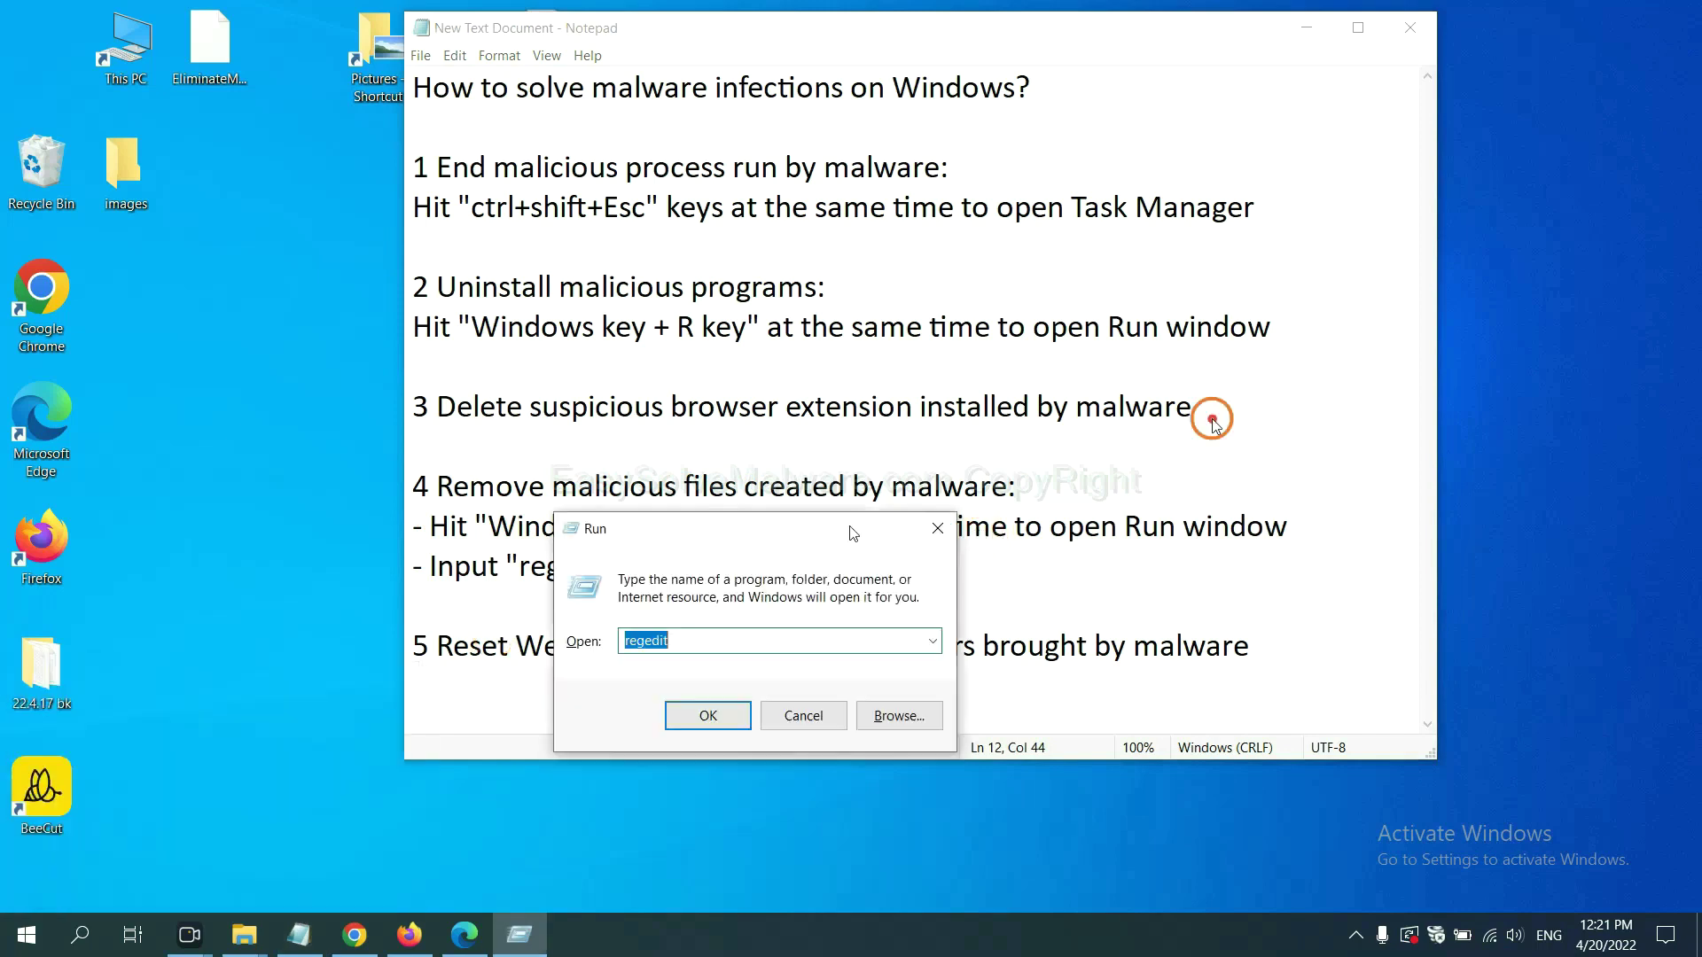
left_click(1252, 463)
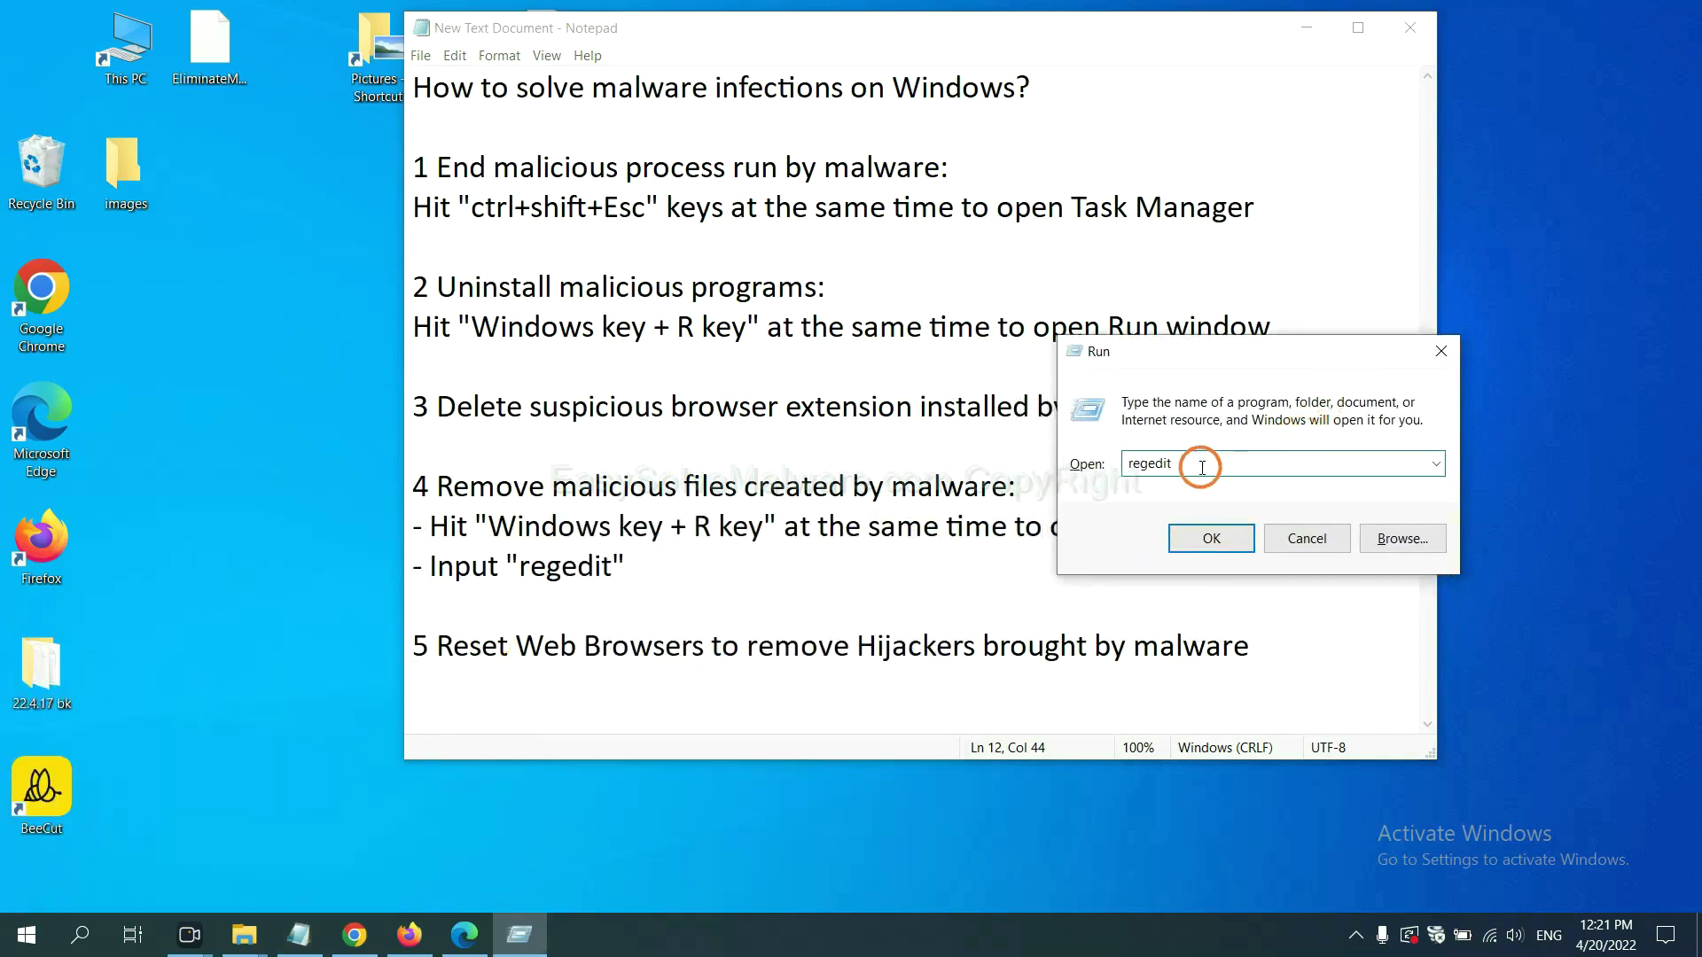
left_click(1210, 538)
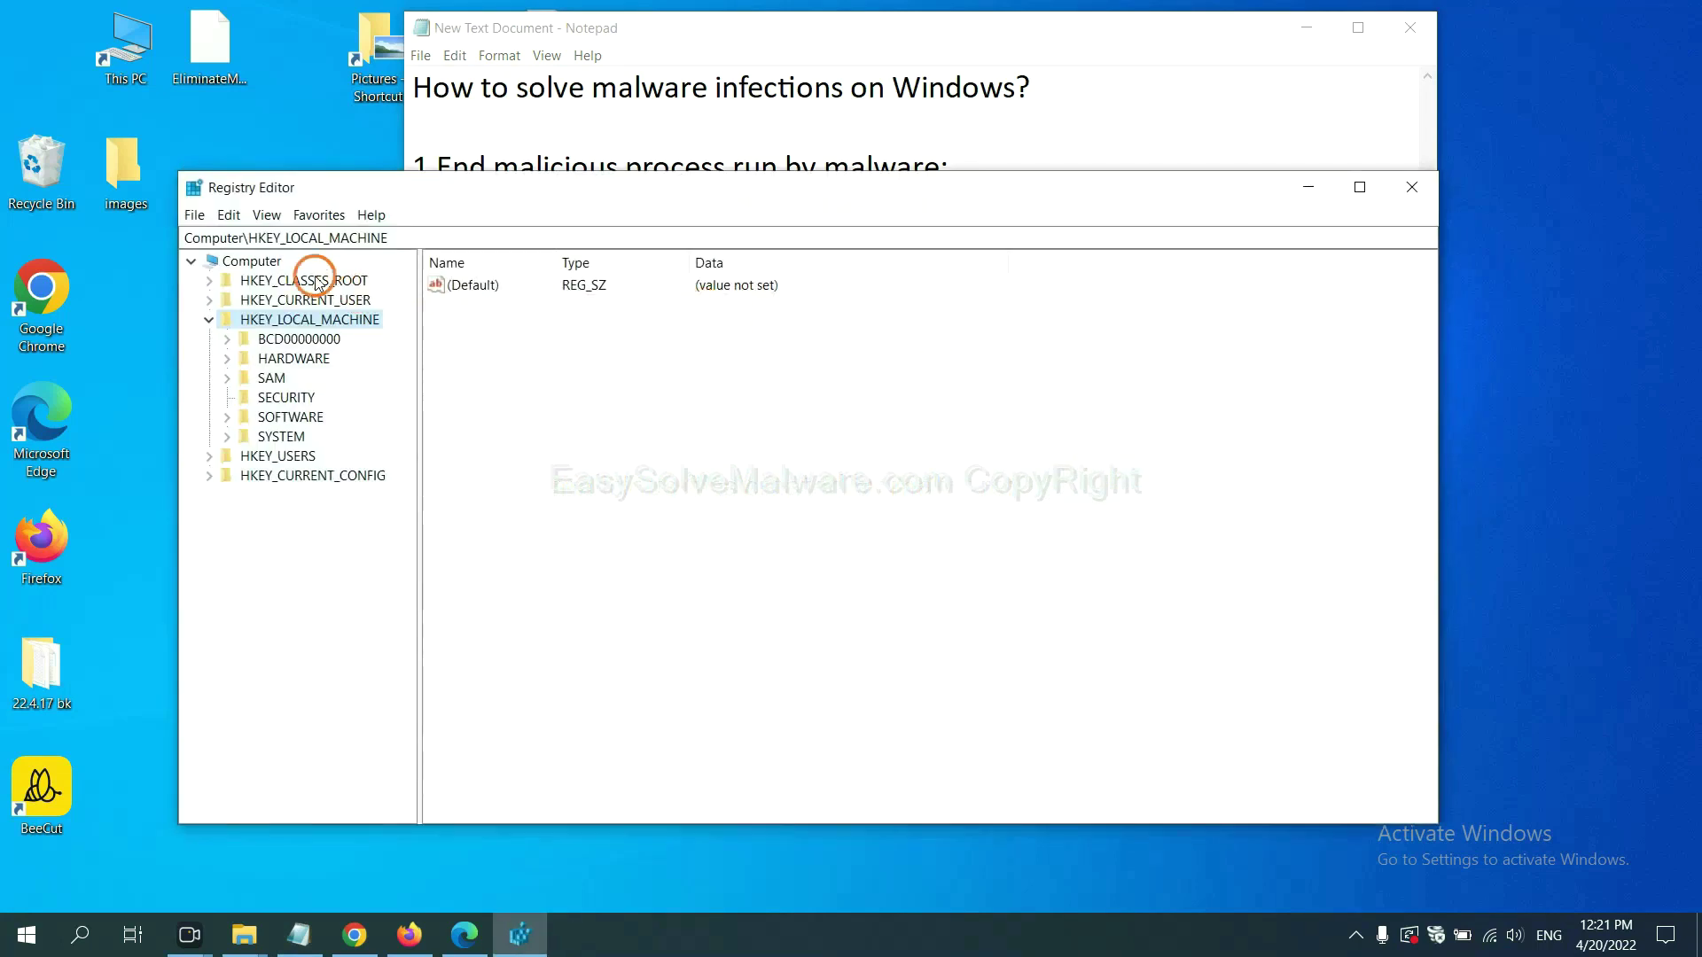
Search the whole registry for keys, values and data matching 'beecut'
left_click(231, 215)
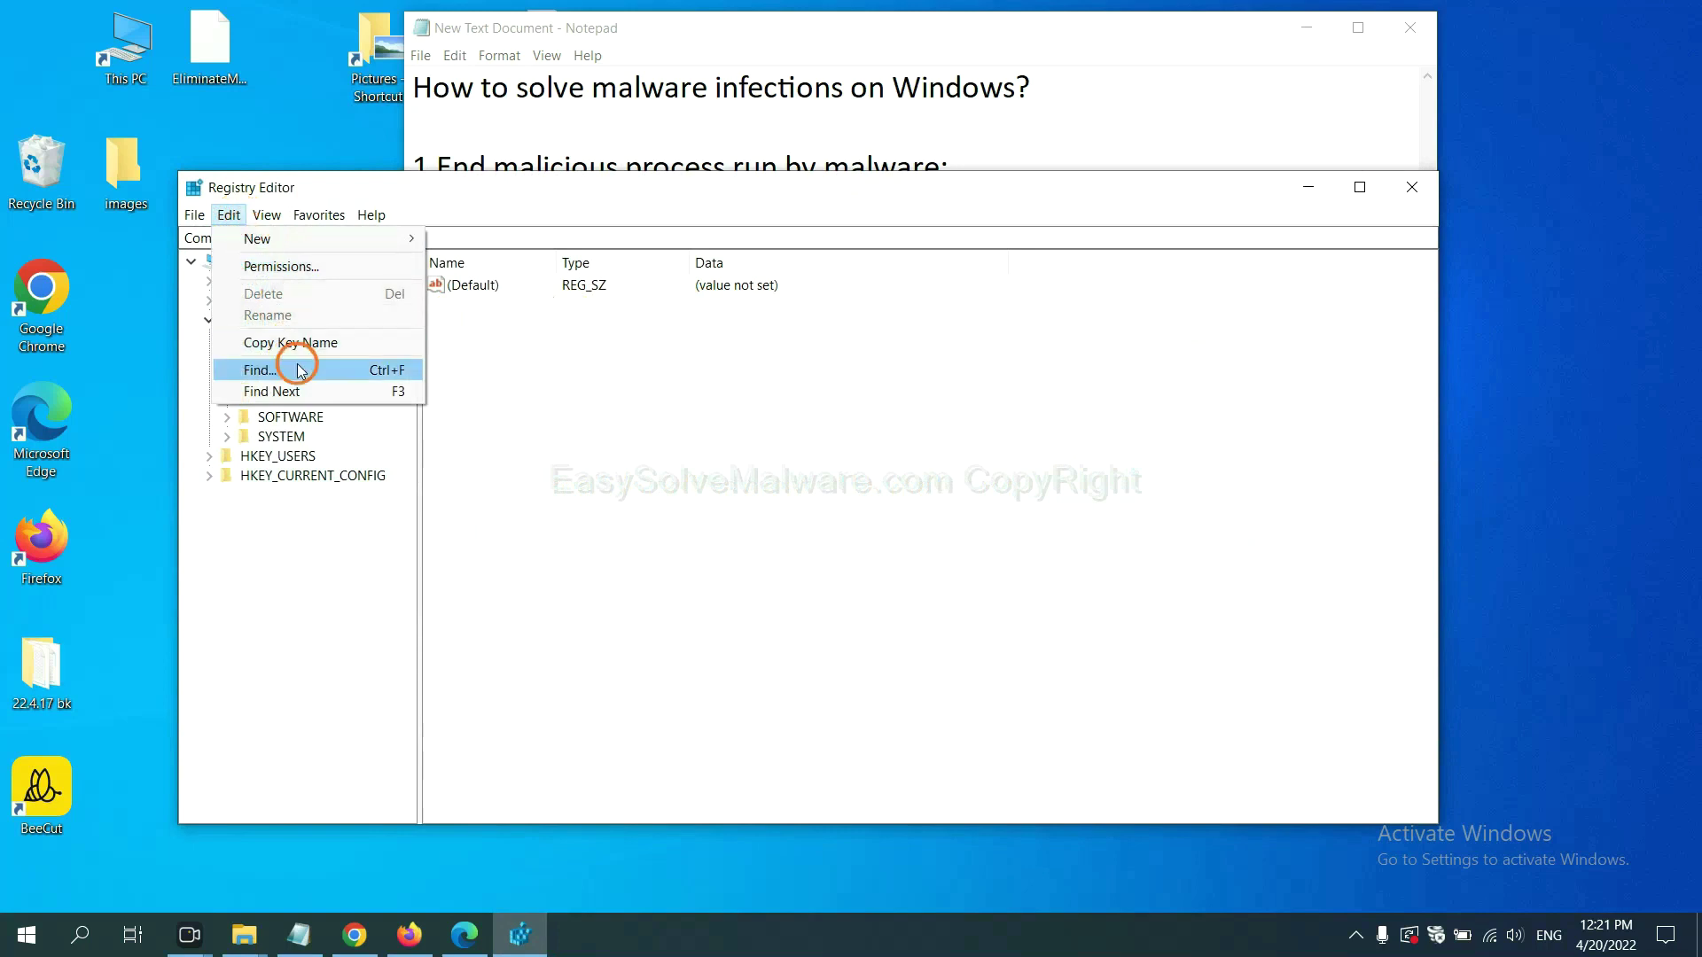
left_click(300, 371)
left_click_drag(482, 282, 716, 337)
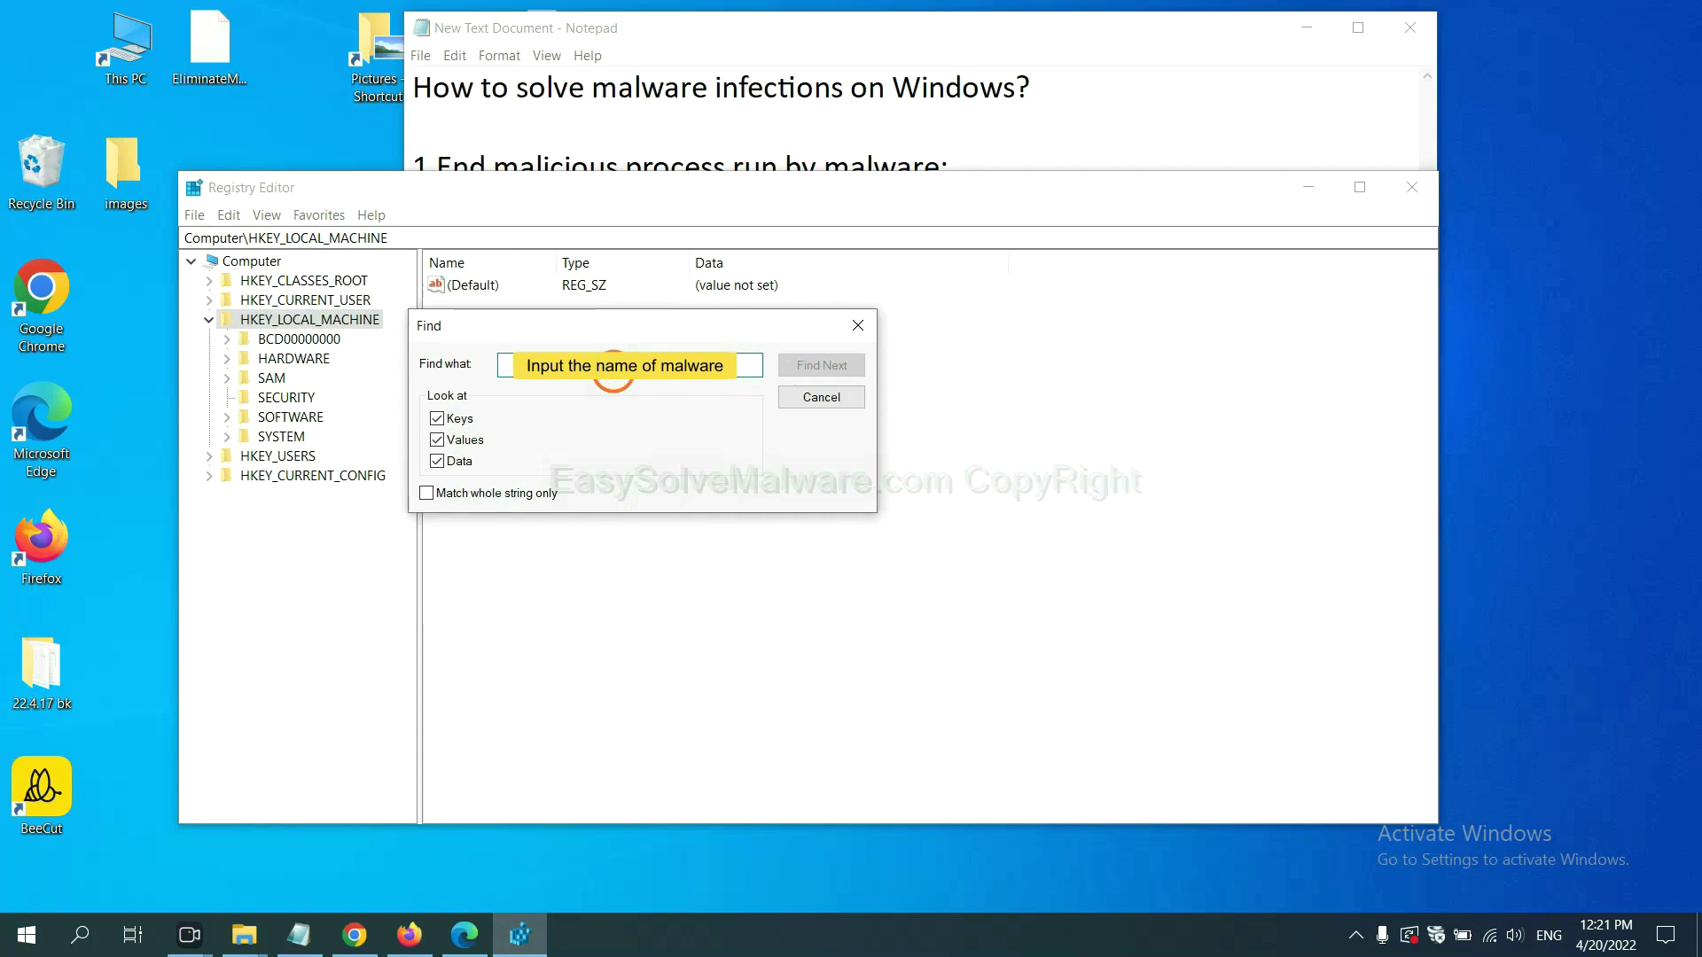
type("beecut")
left_click(821, 369)
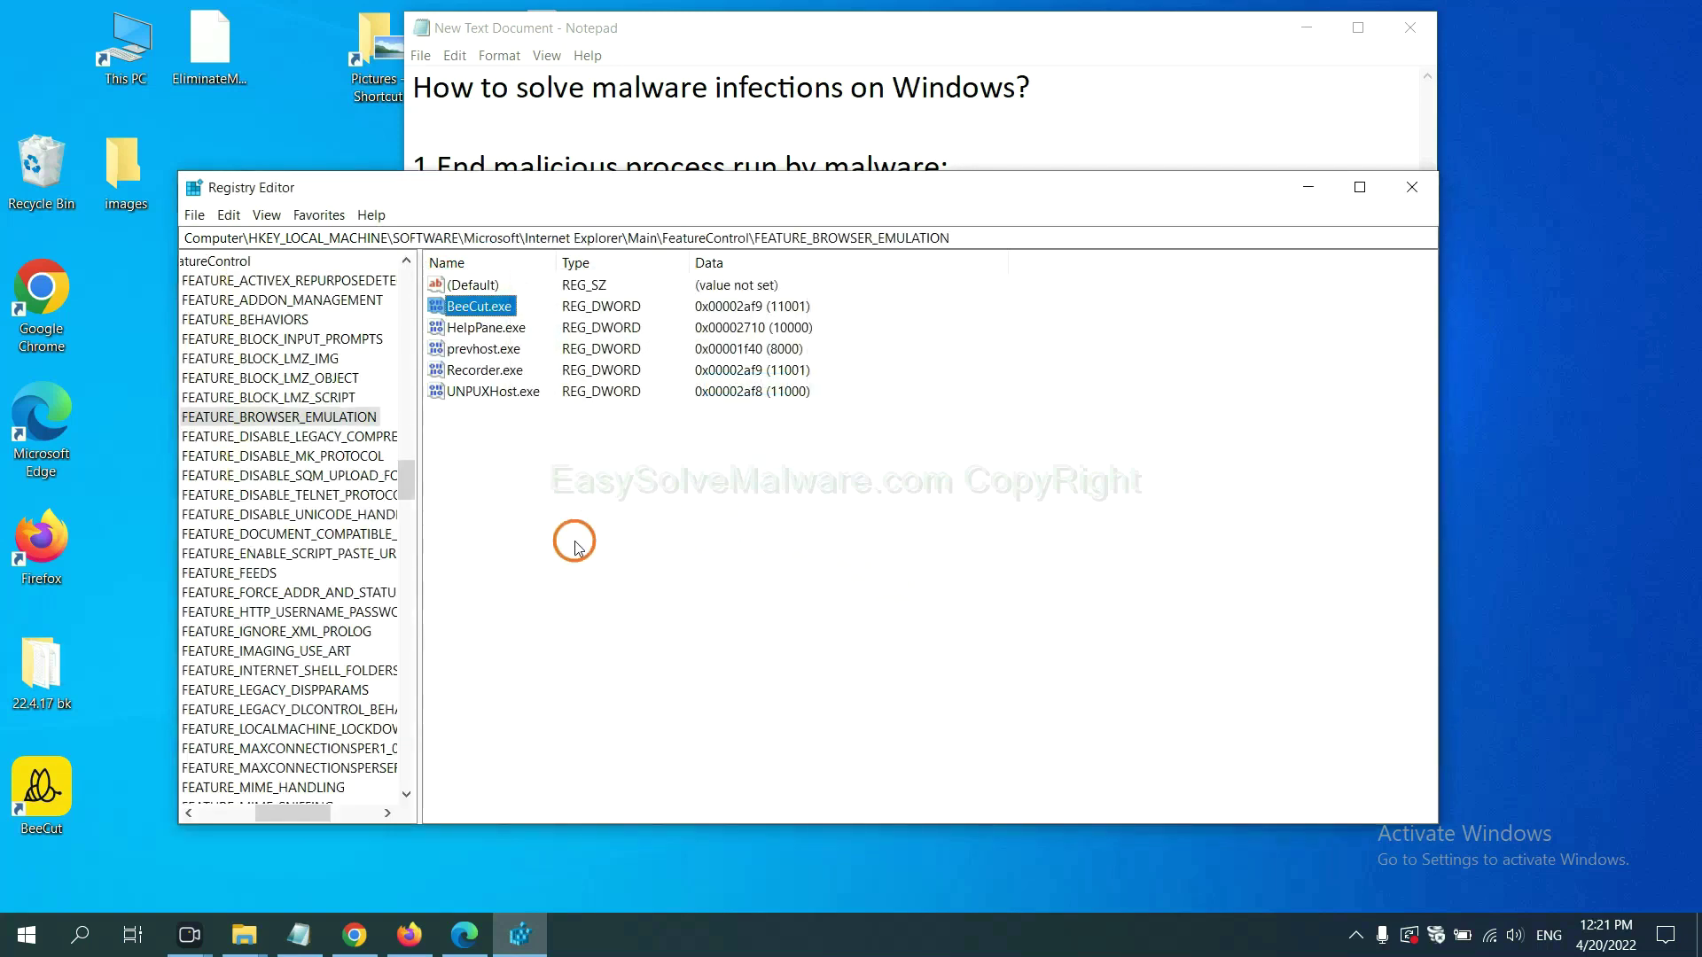
left_click_drag(287, 816, 279, 812)
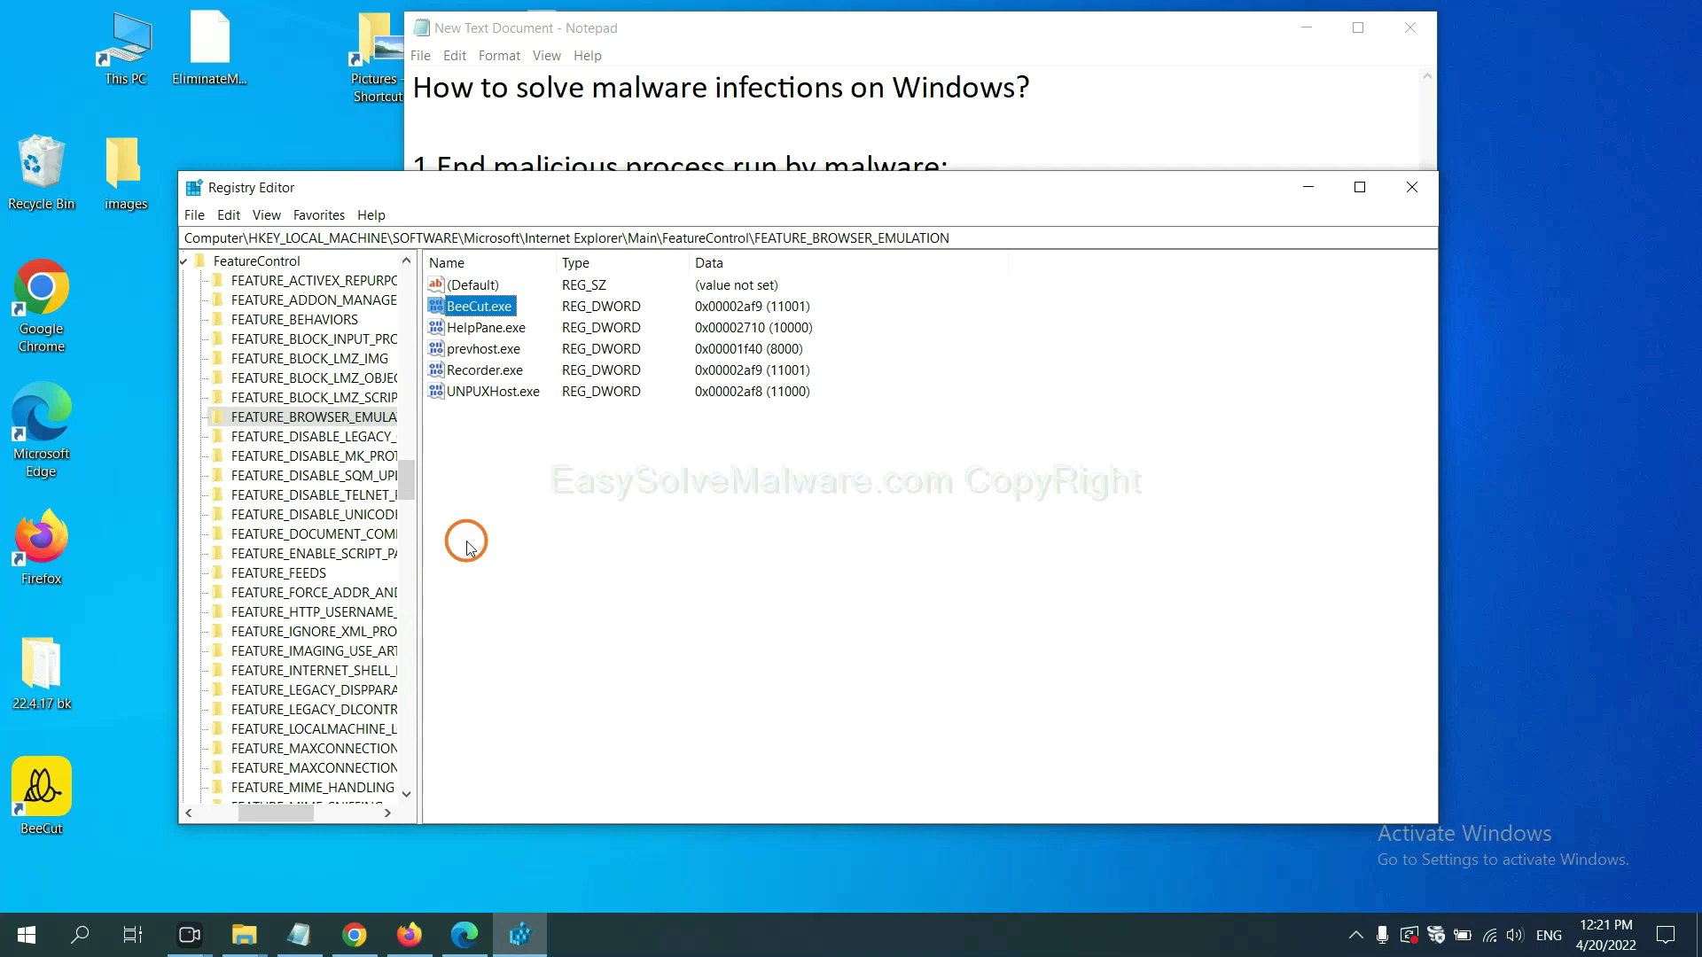
Show the actions for the FEATURE_BROWSER_EMULATION key holding the BeeCut.exe value
right_click(346, 422)
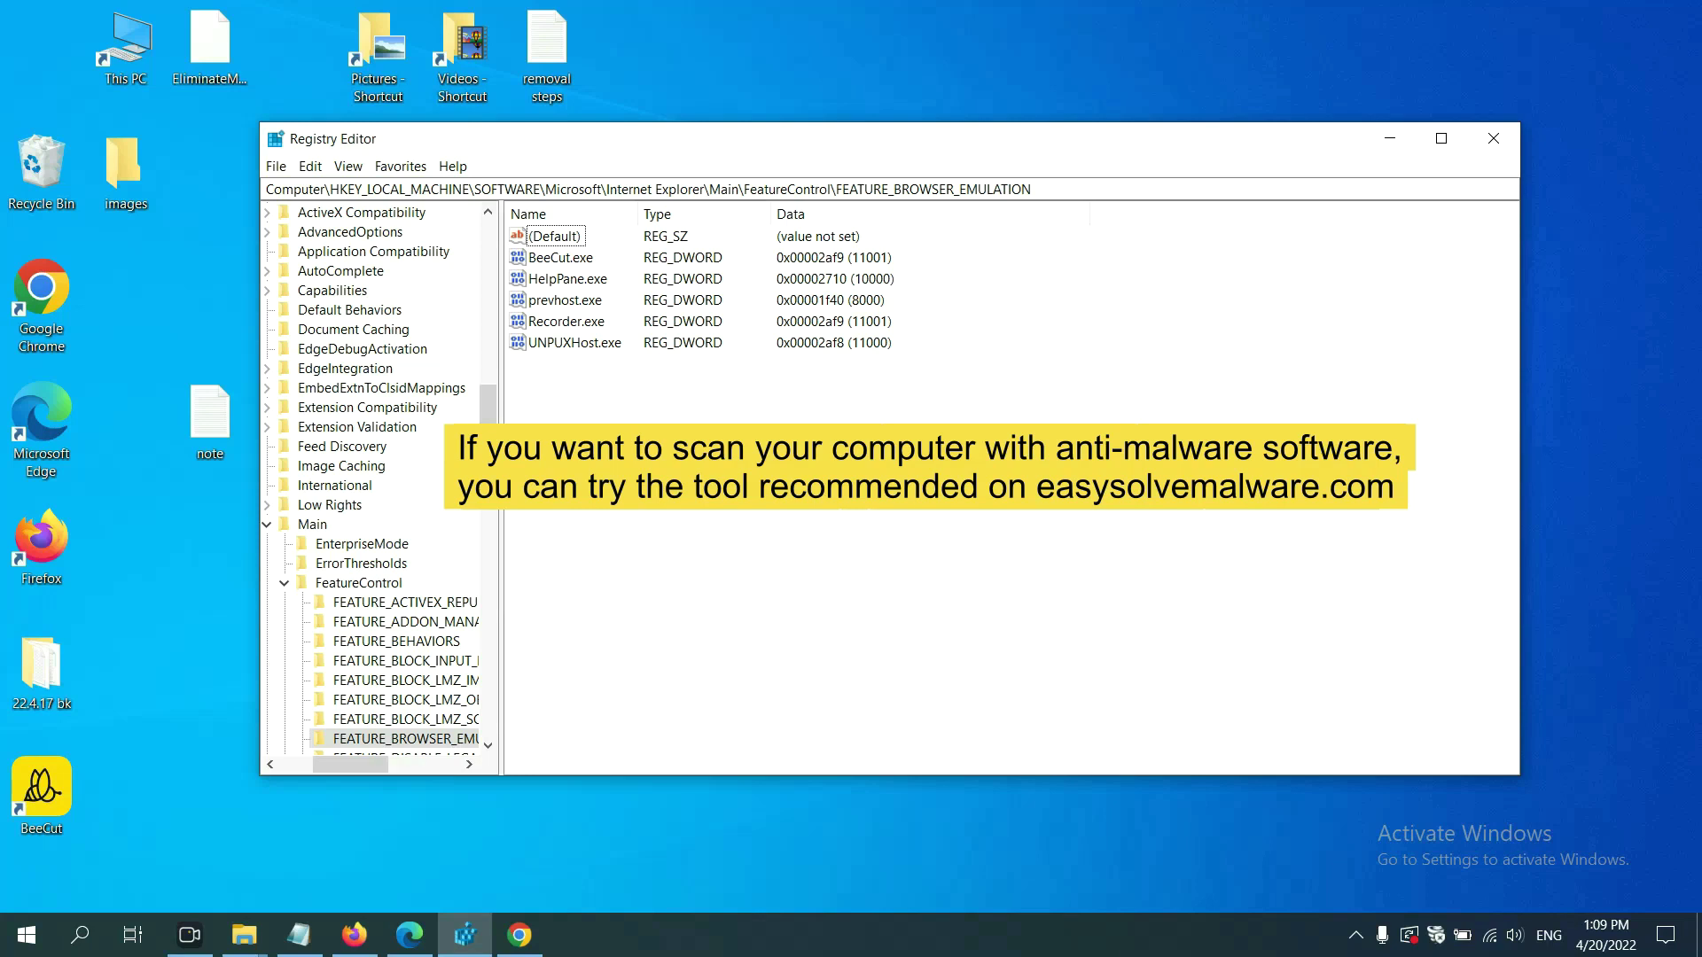
Bring the easysolvemalware.com removal guide forward to review its quick menu of steps
left_click(523, 937)
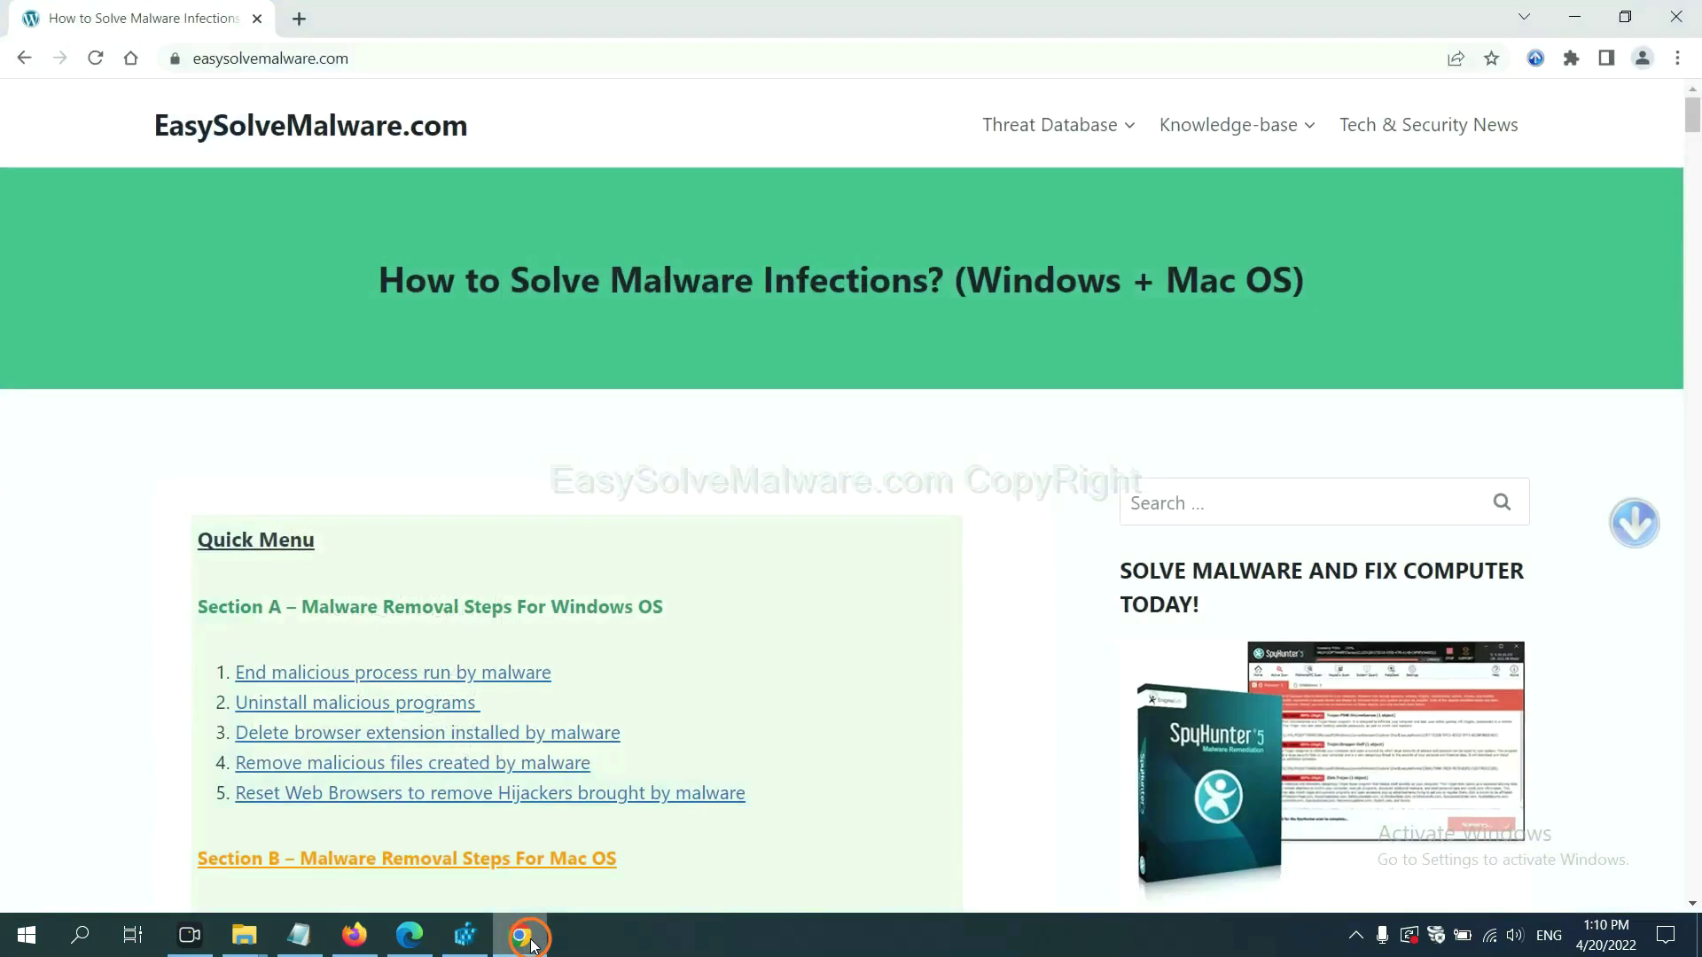
scroll(1236, 588, "down", 1)
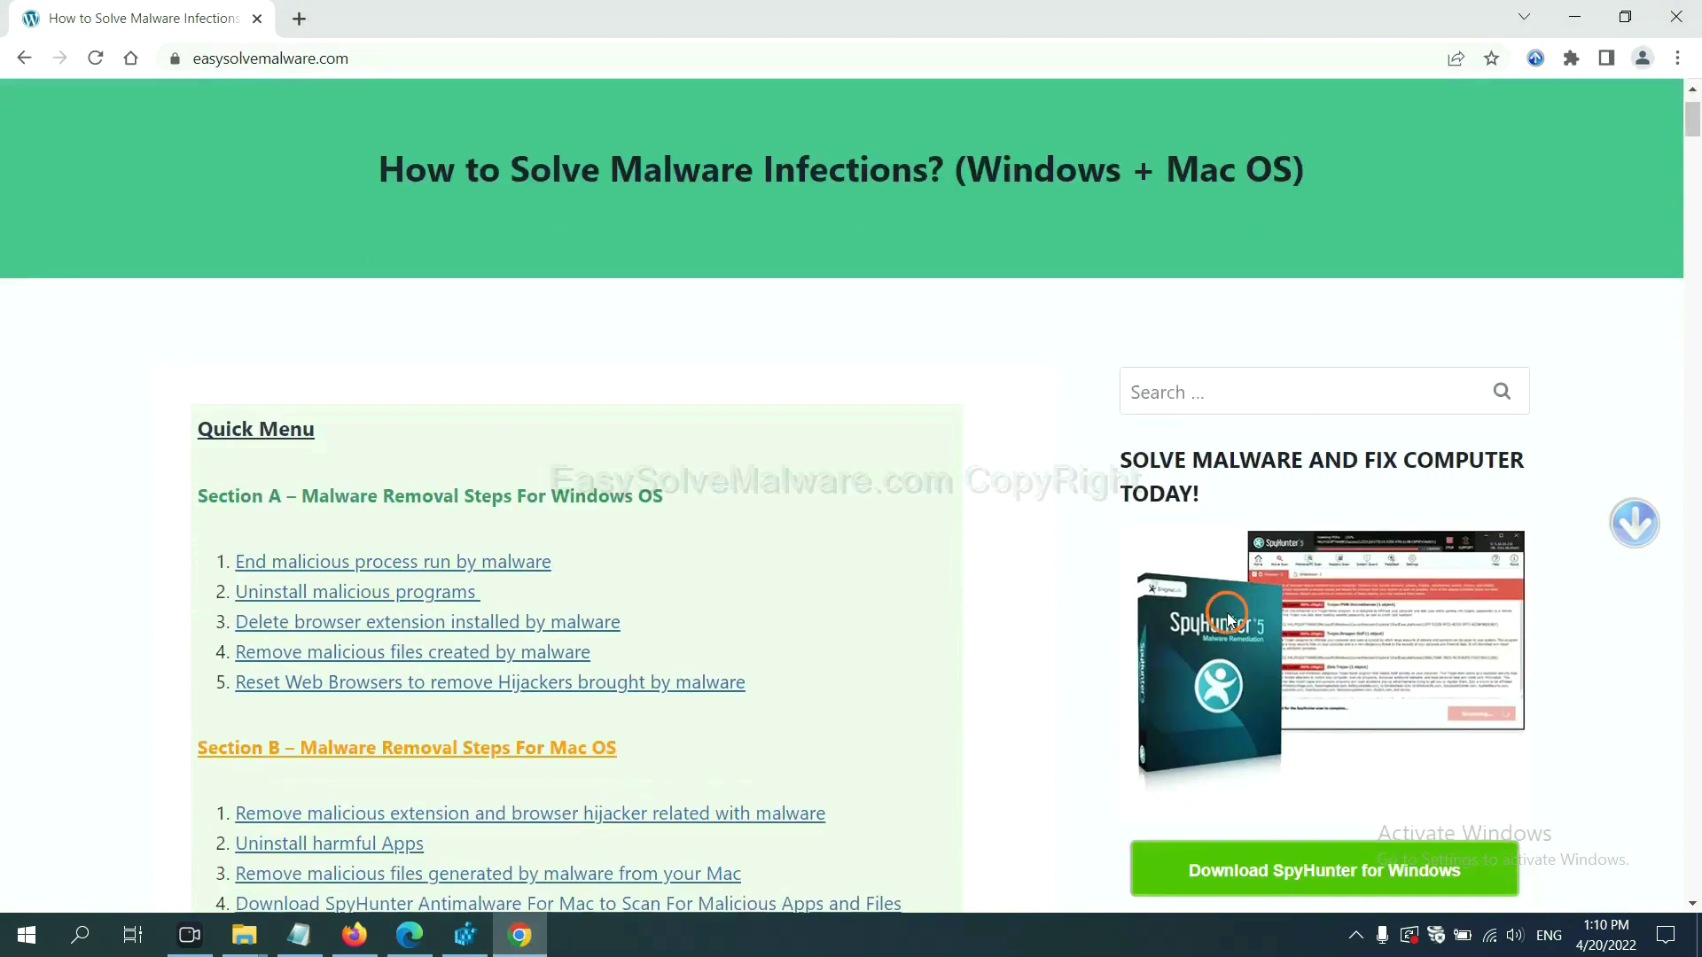
scroll(1230, 612, "up", 1)
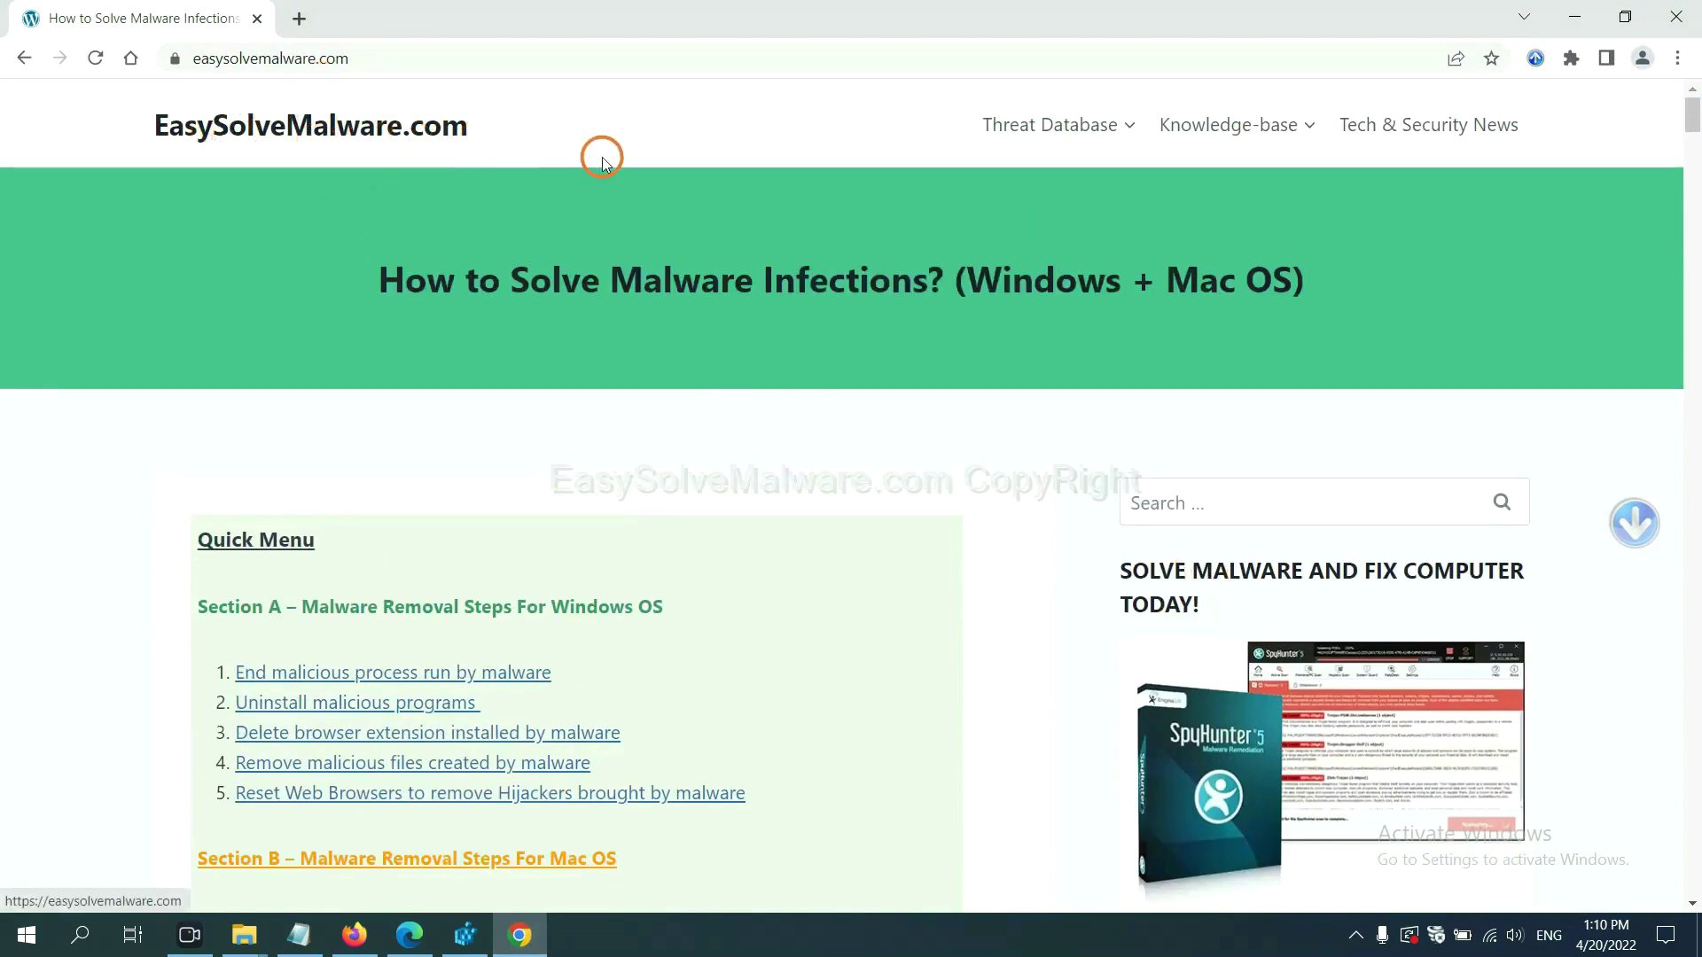
scroll(1387, 588, "down", 2)
scroll(1308, 495, "down", 1)
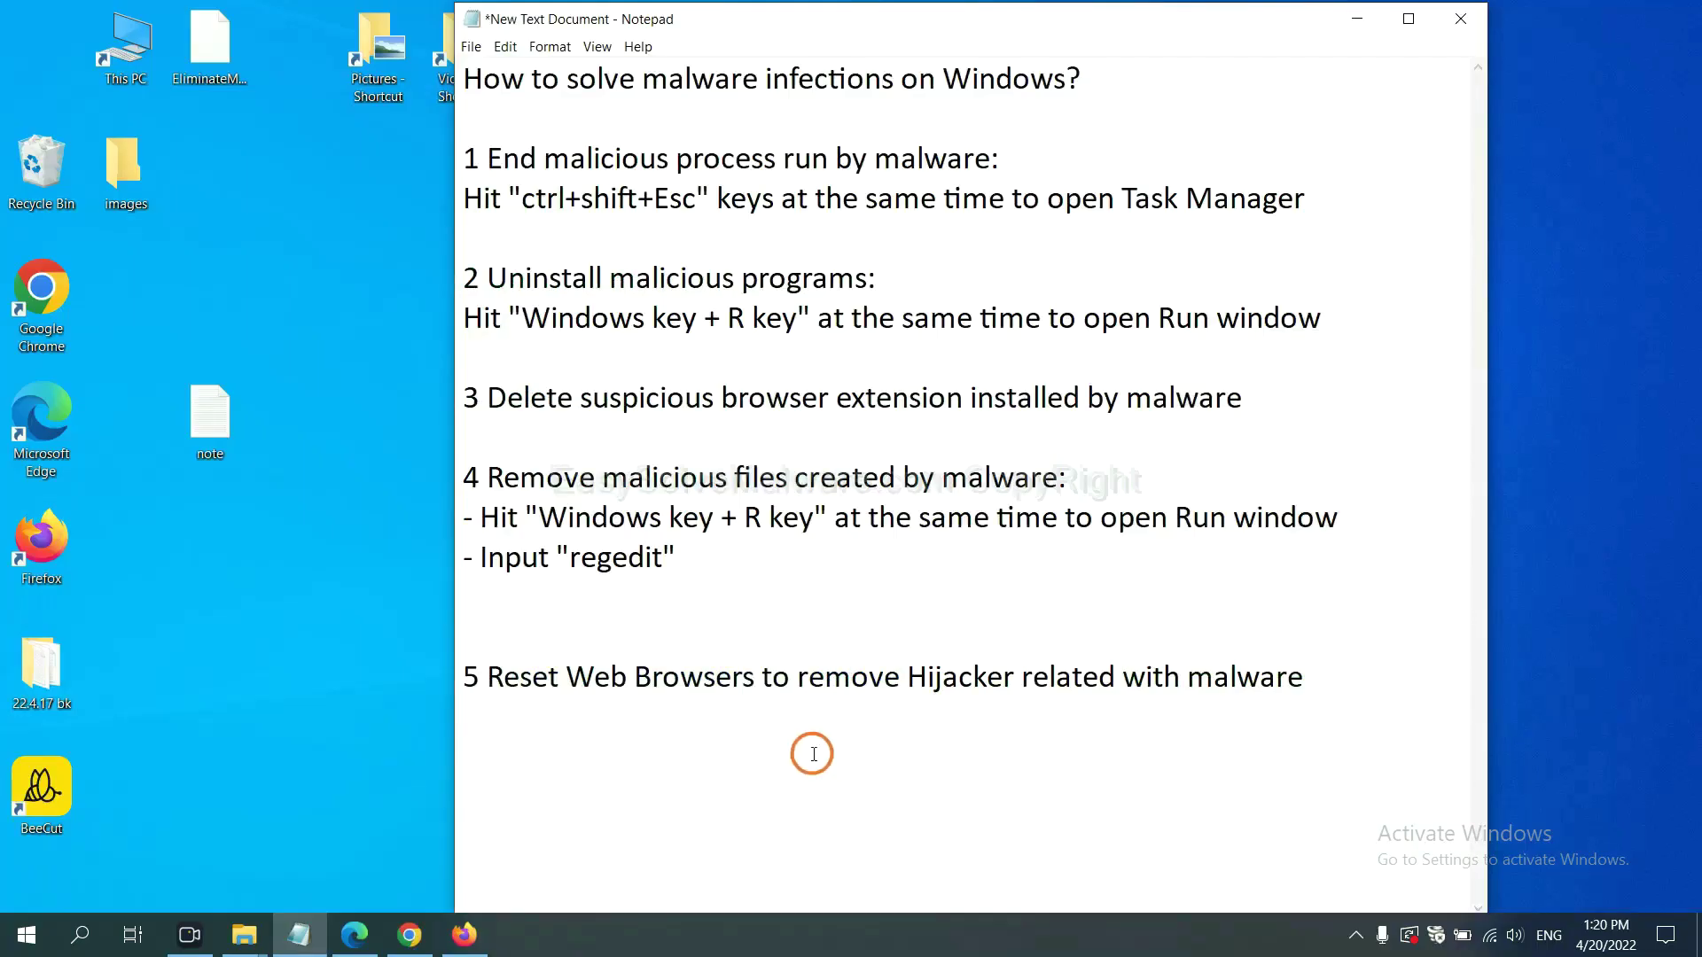
In Chrome settings, request restoring settings to their original defaults, then move on to Firefox
left_click(406, 936)
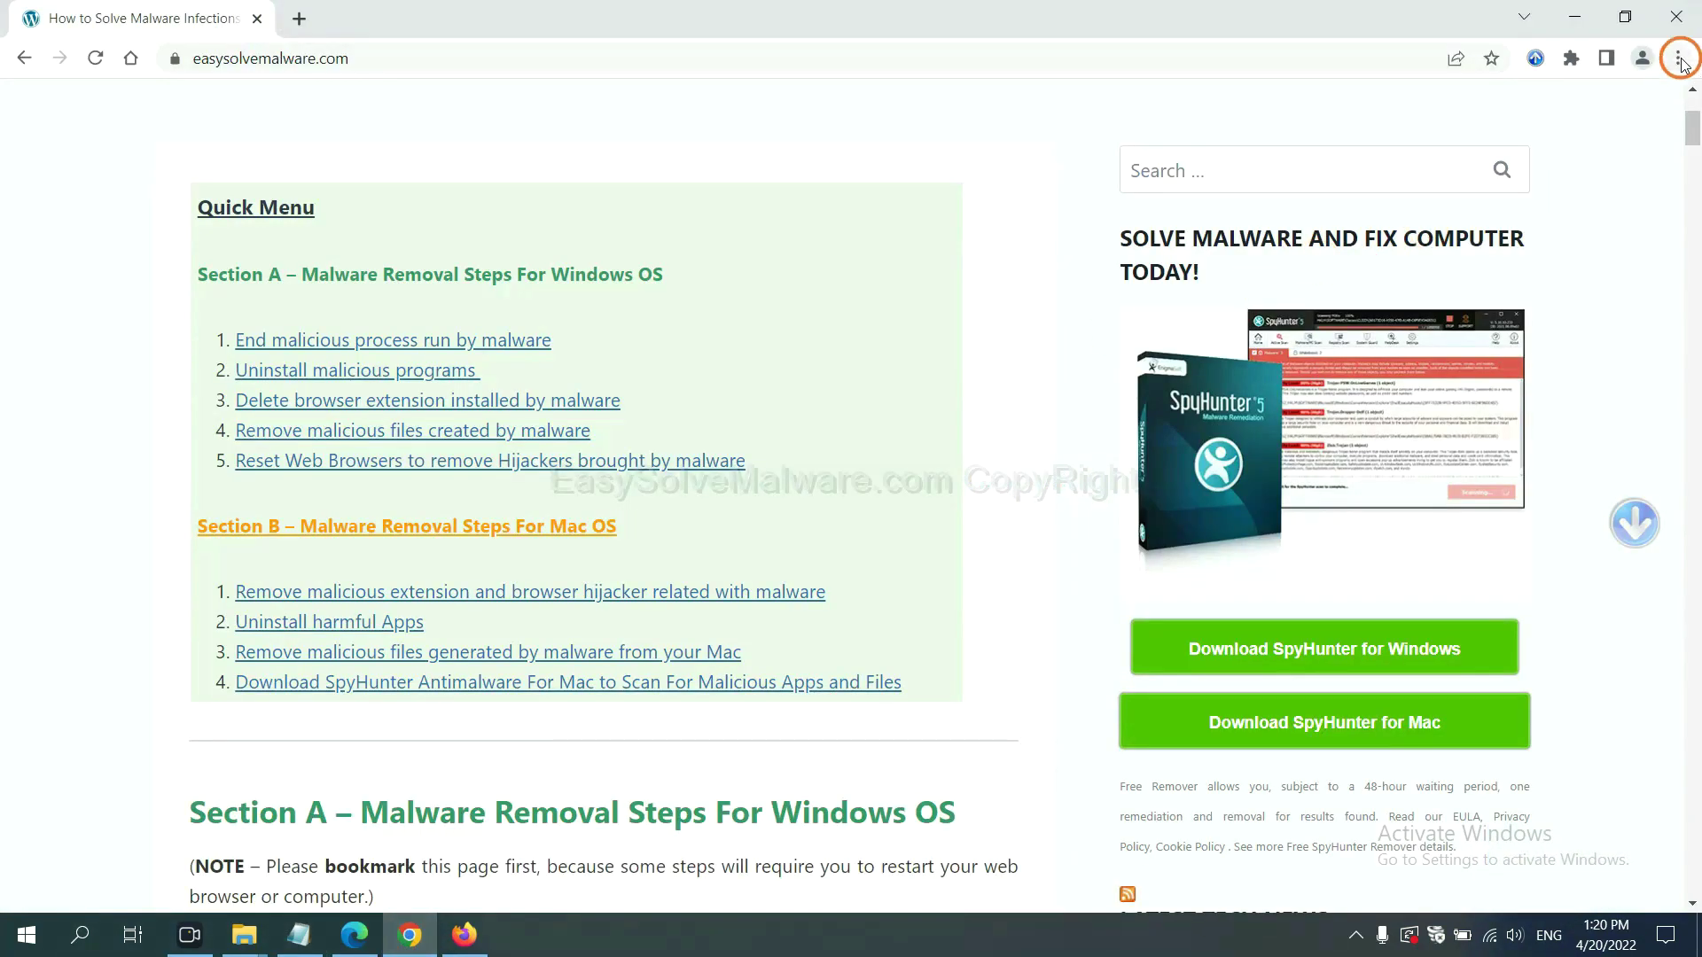
left_click(1678, 59)
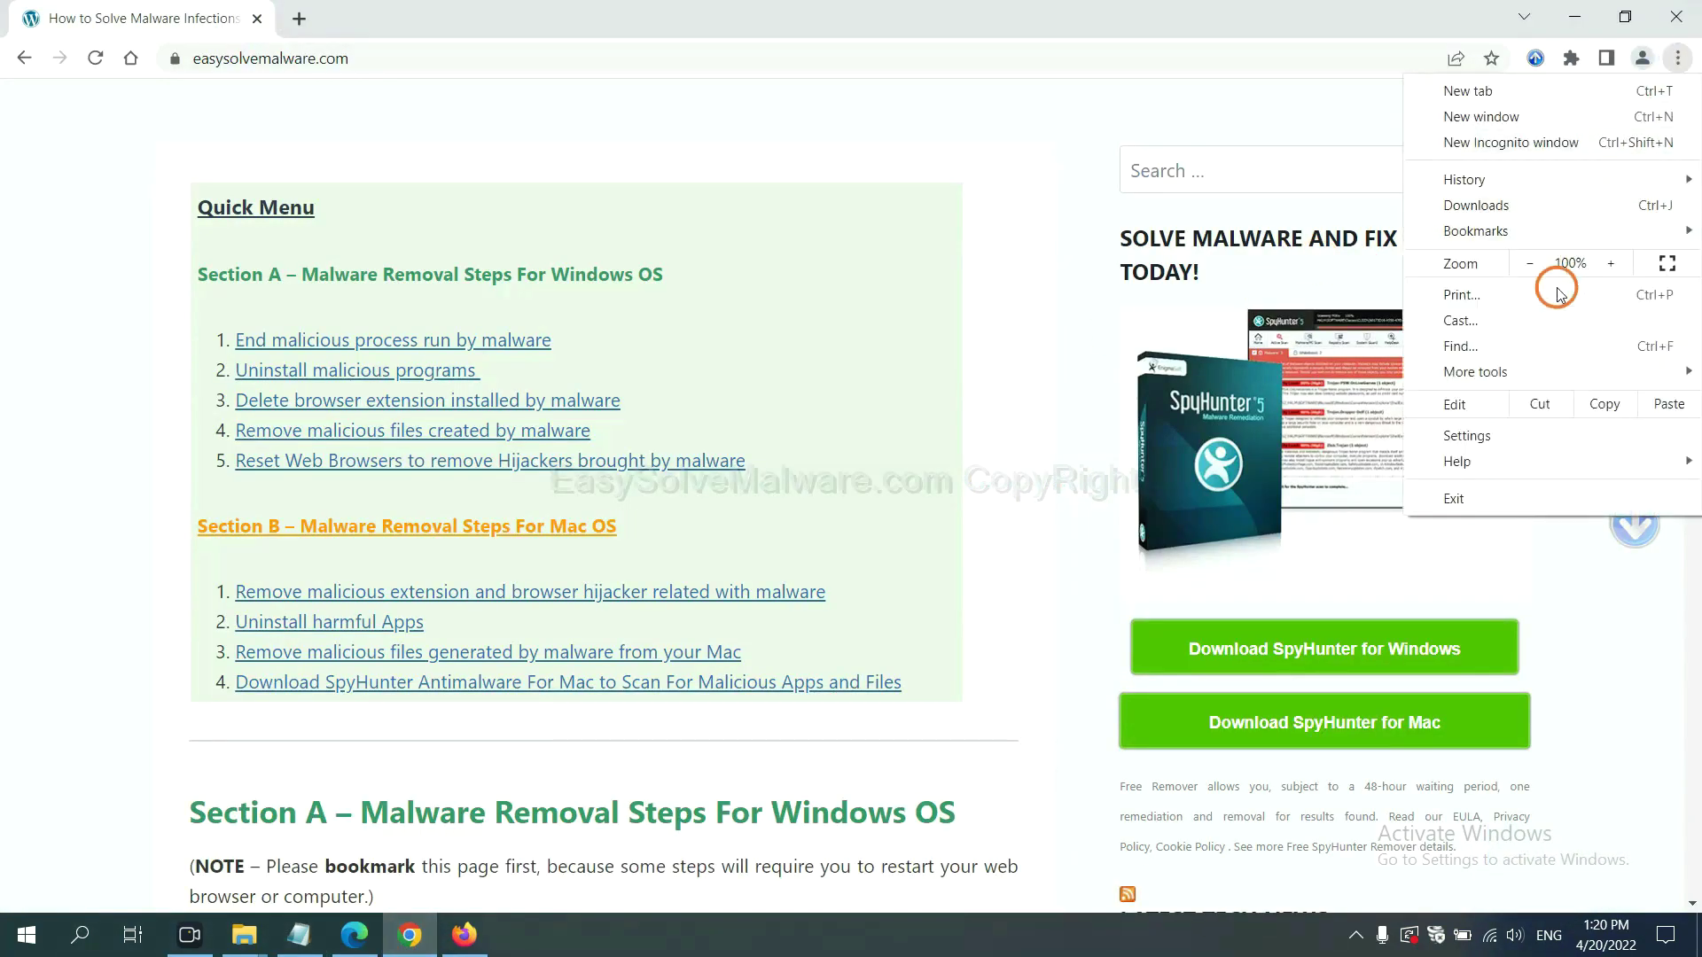
left_click(1478, 436)
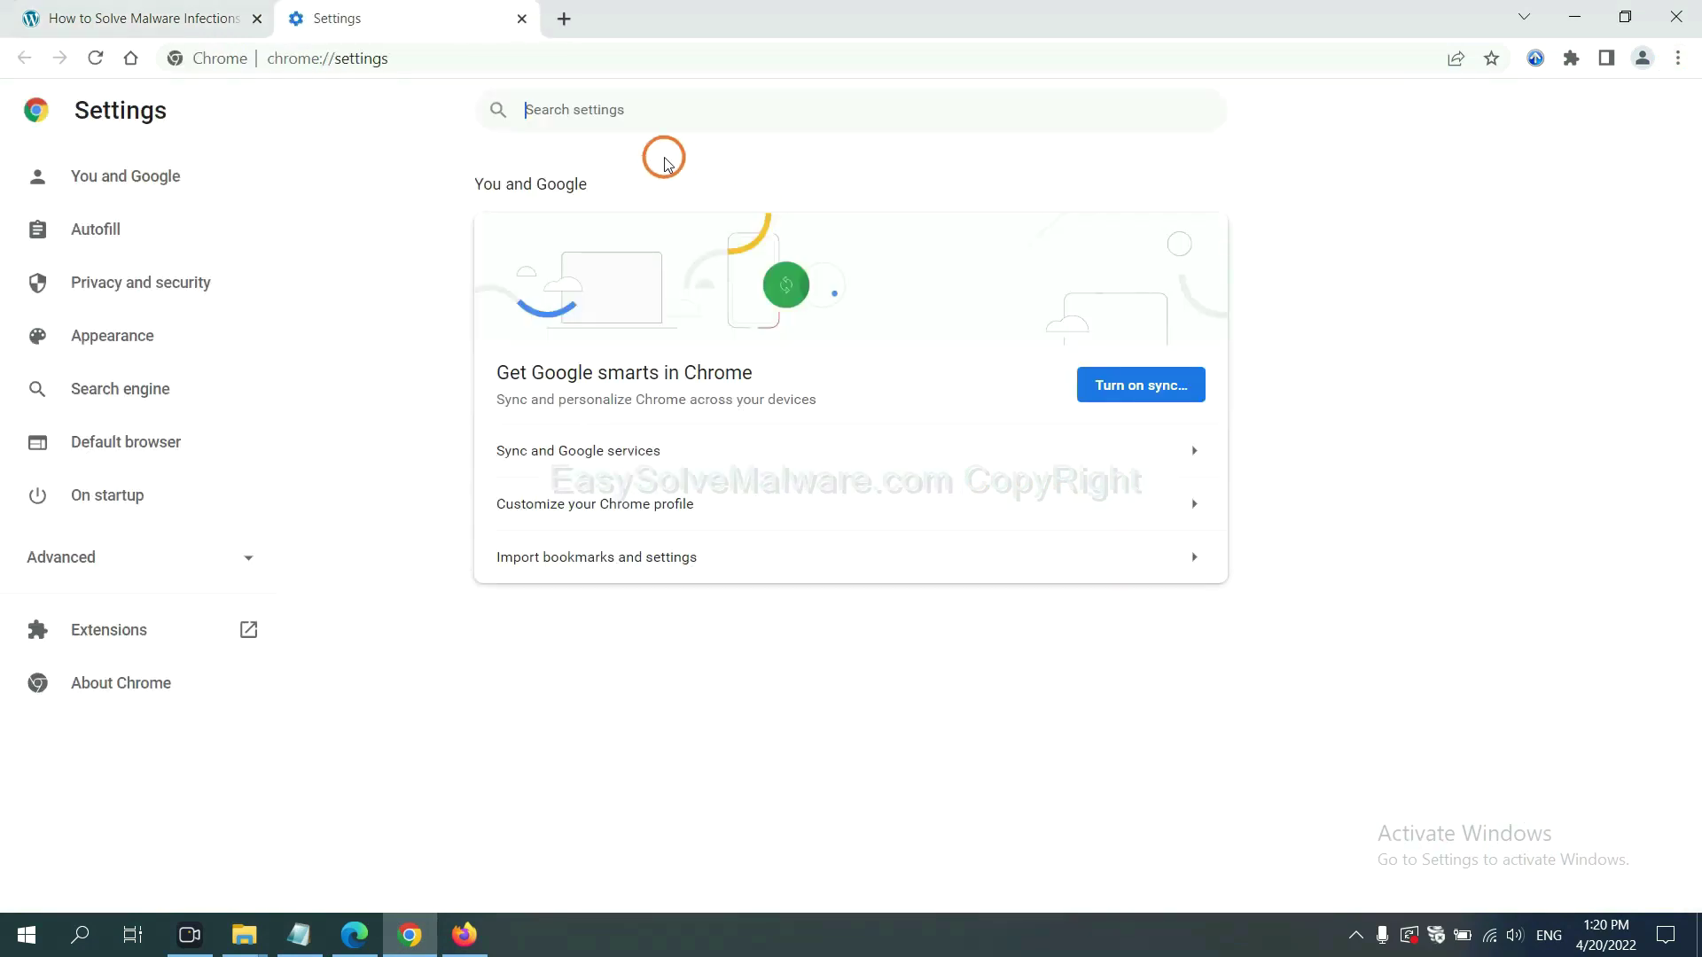
type("reset")
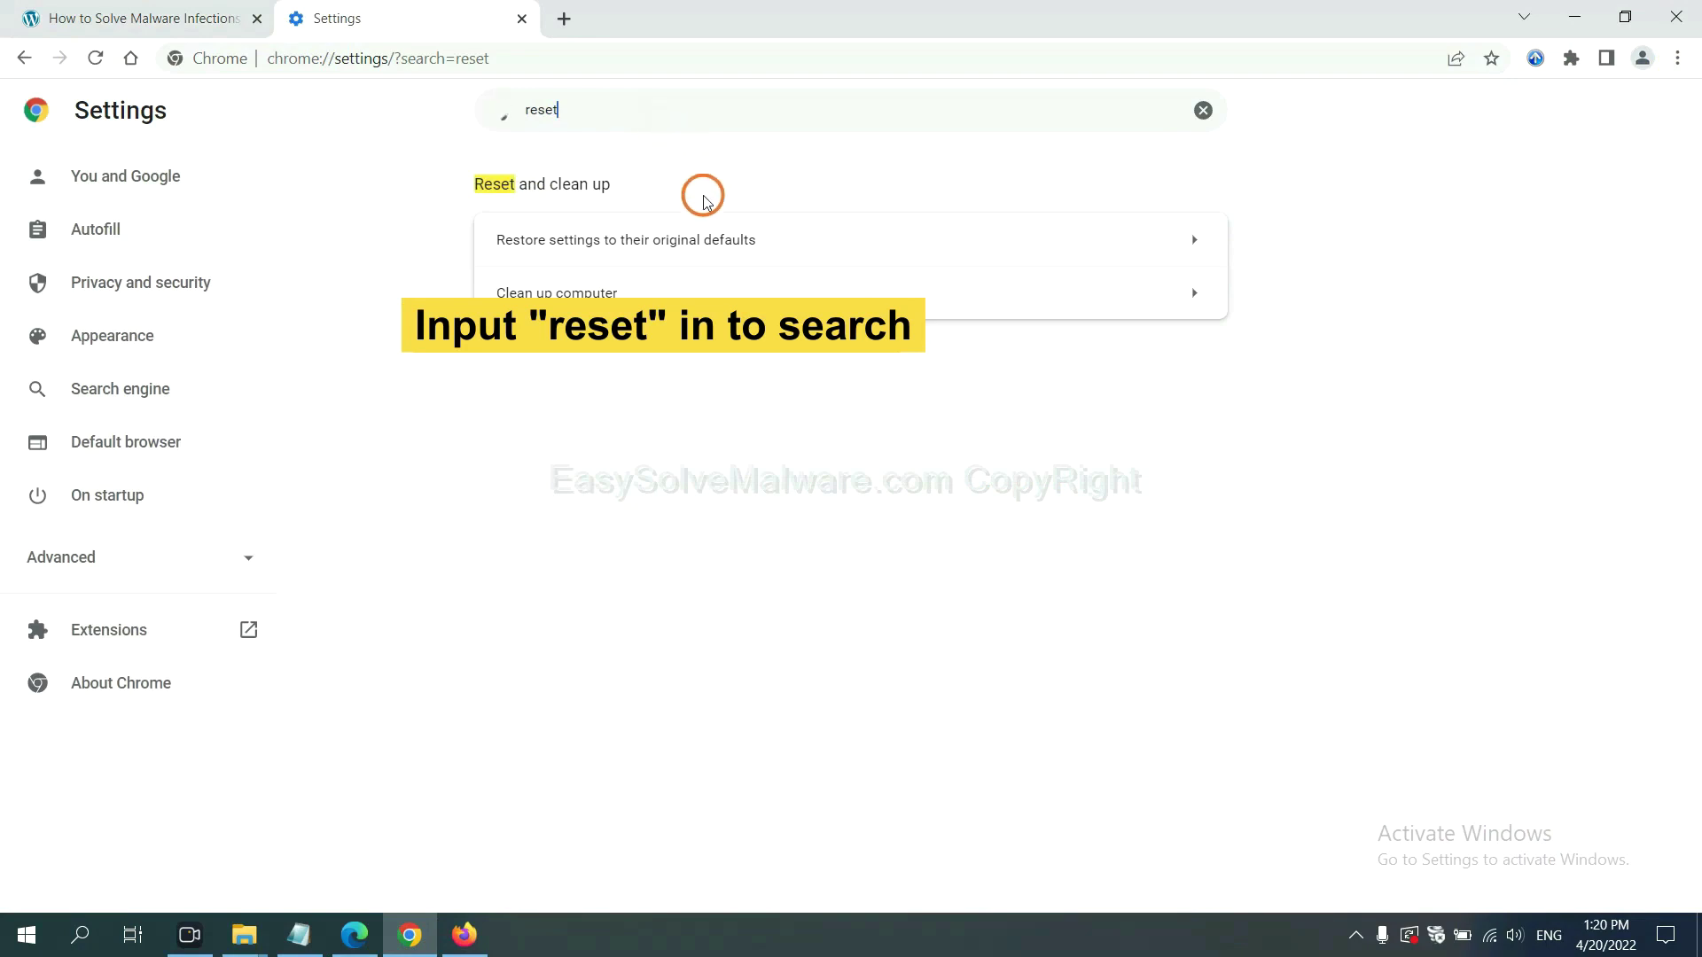
left_click(725, 237)
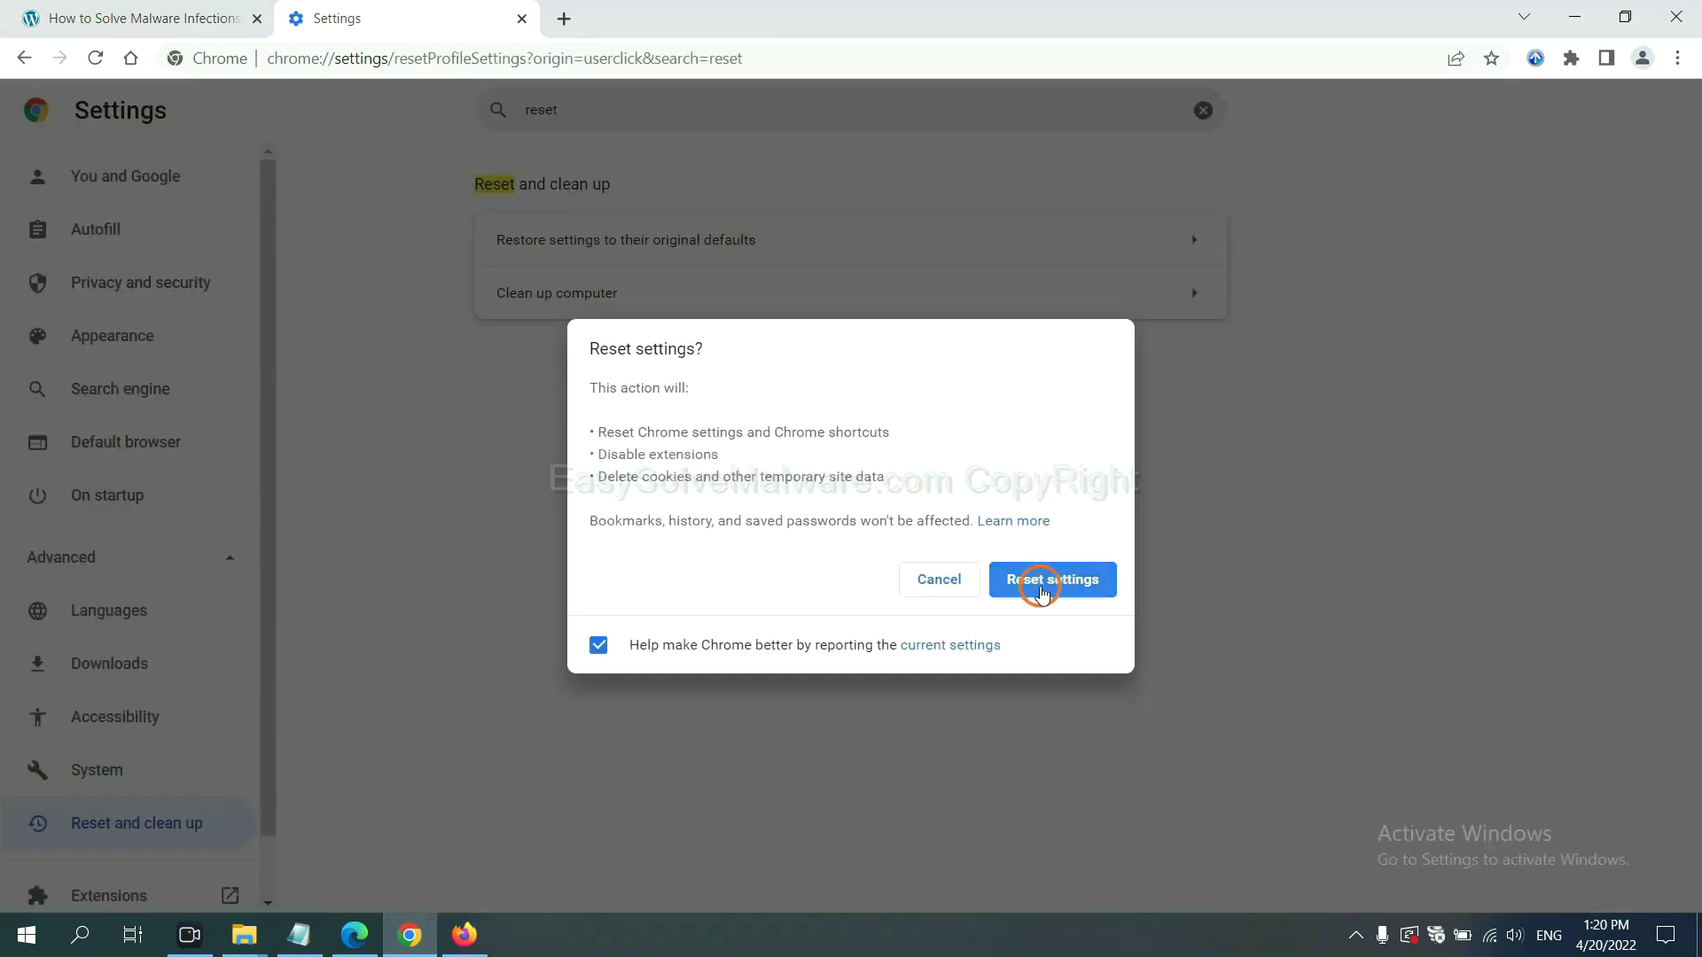
left_click(463, 936)
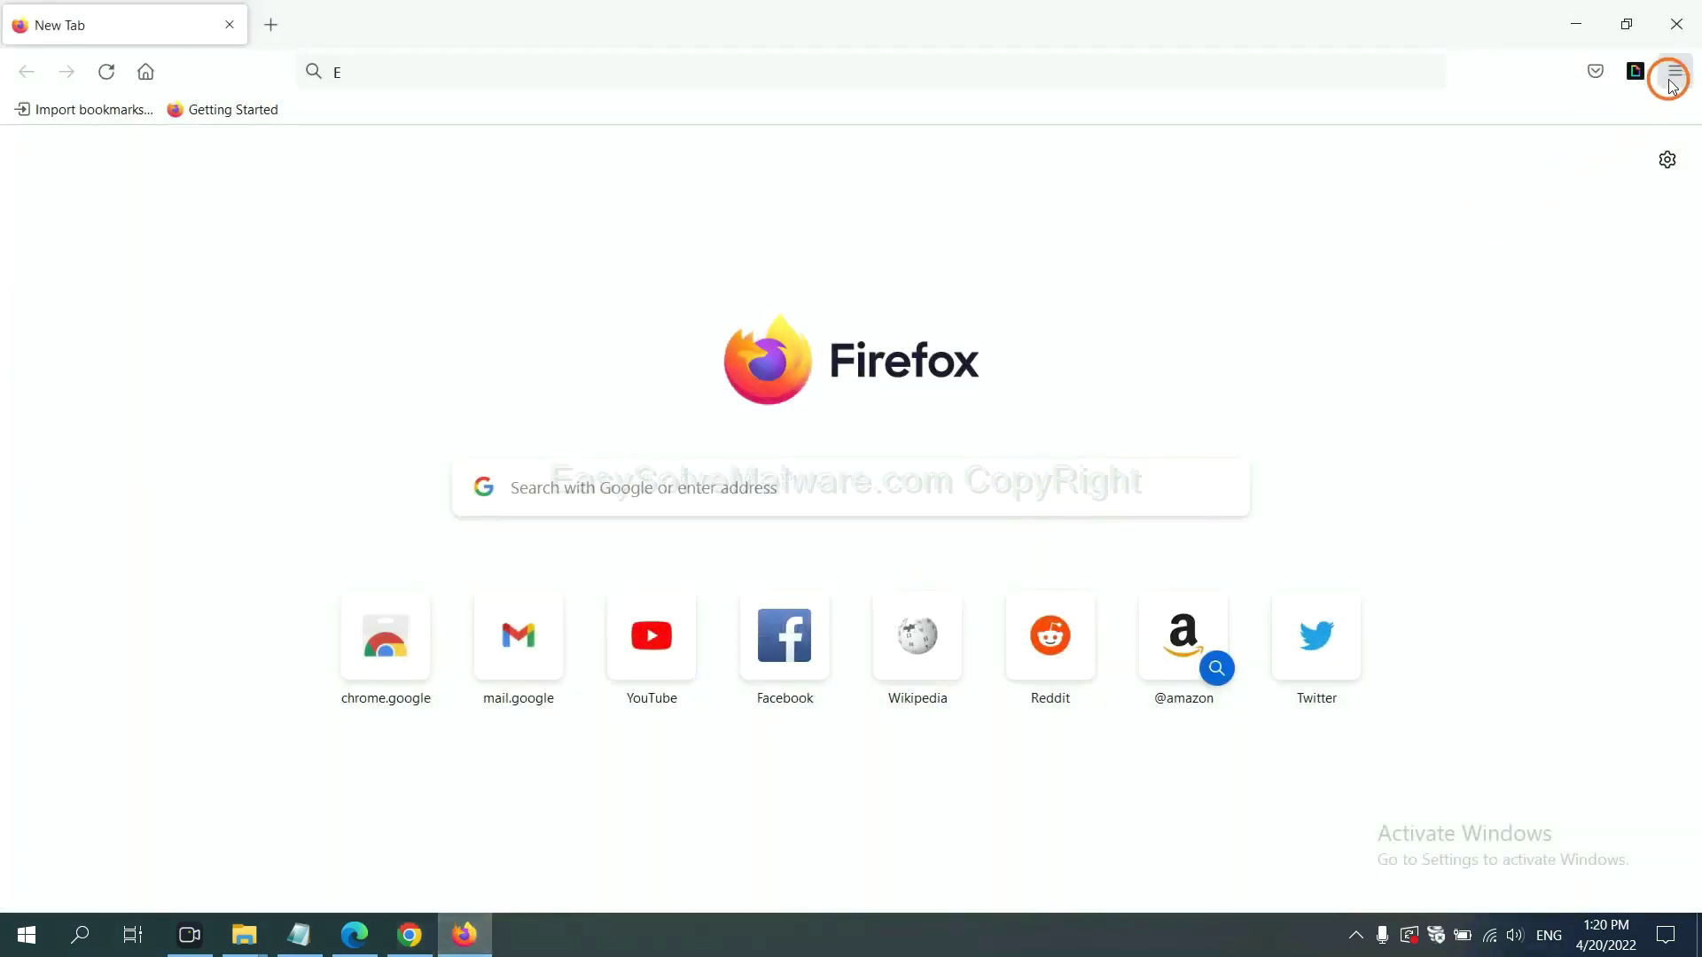
From Firefox's troubleshooting information page, refresh Firefox to defaults and confirm it
left_click(1676, 77)
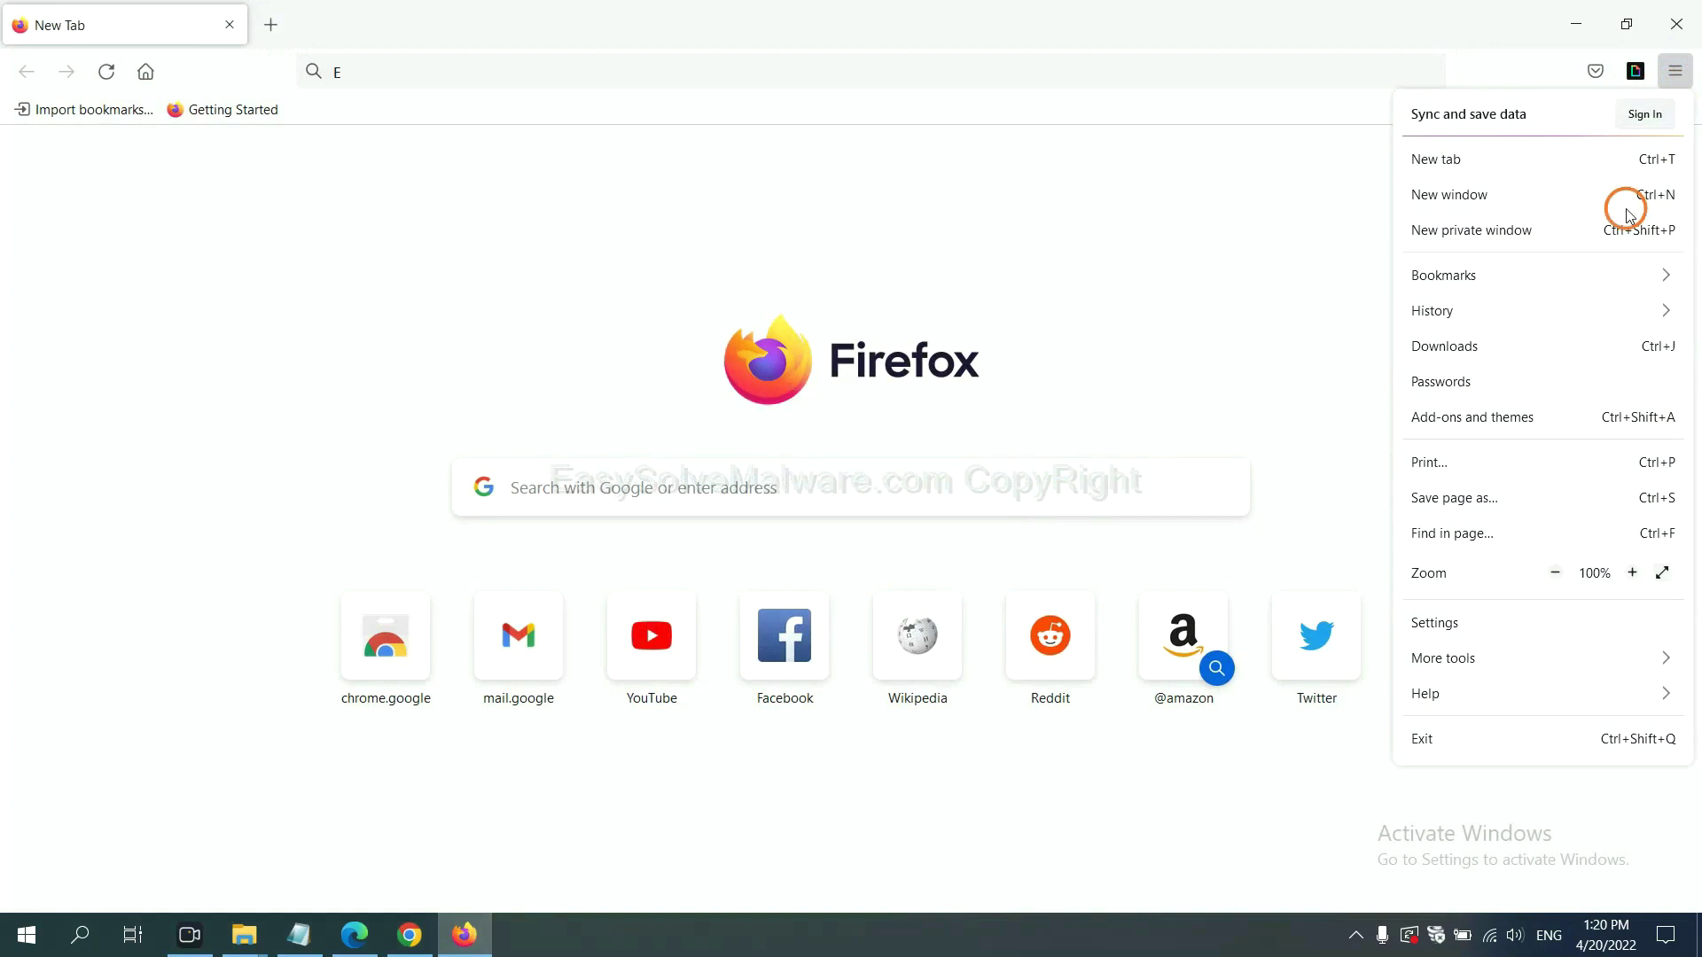
left_click(1463, 692)
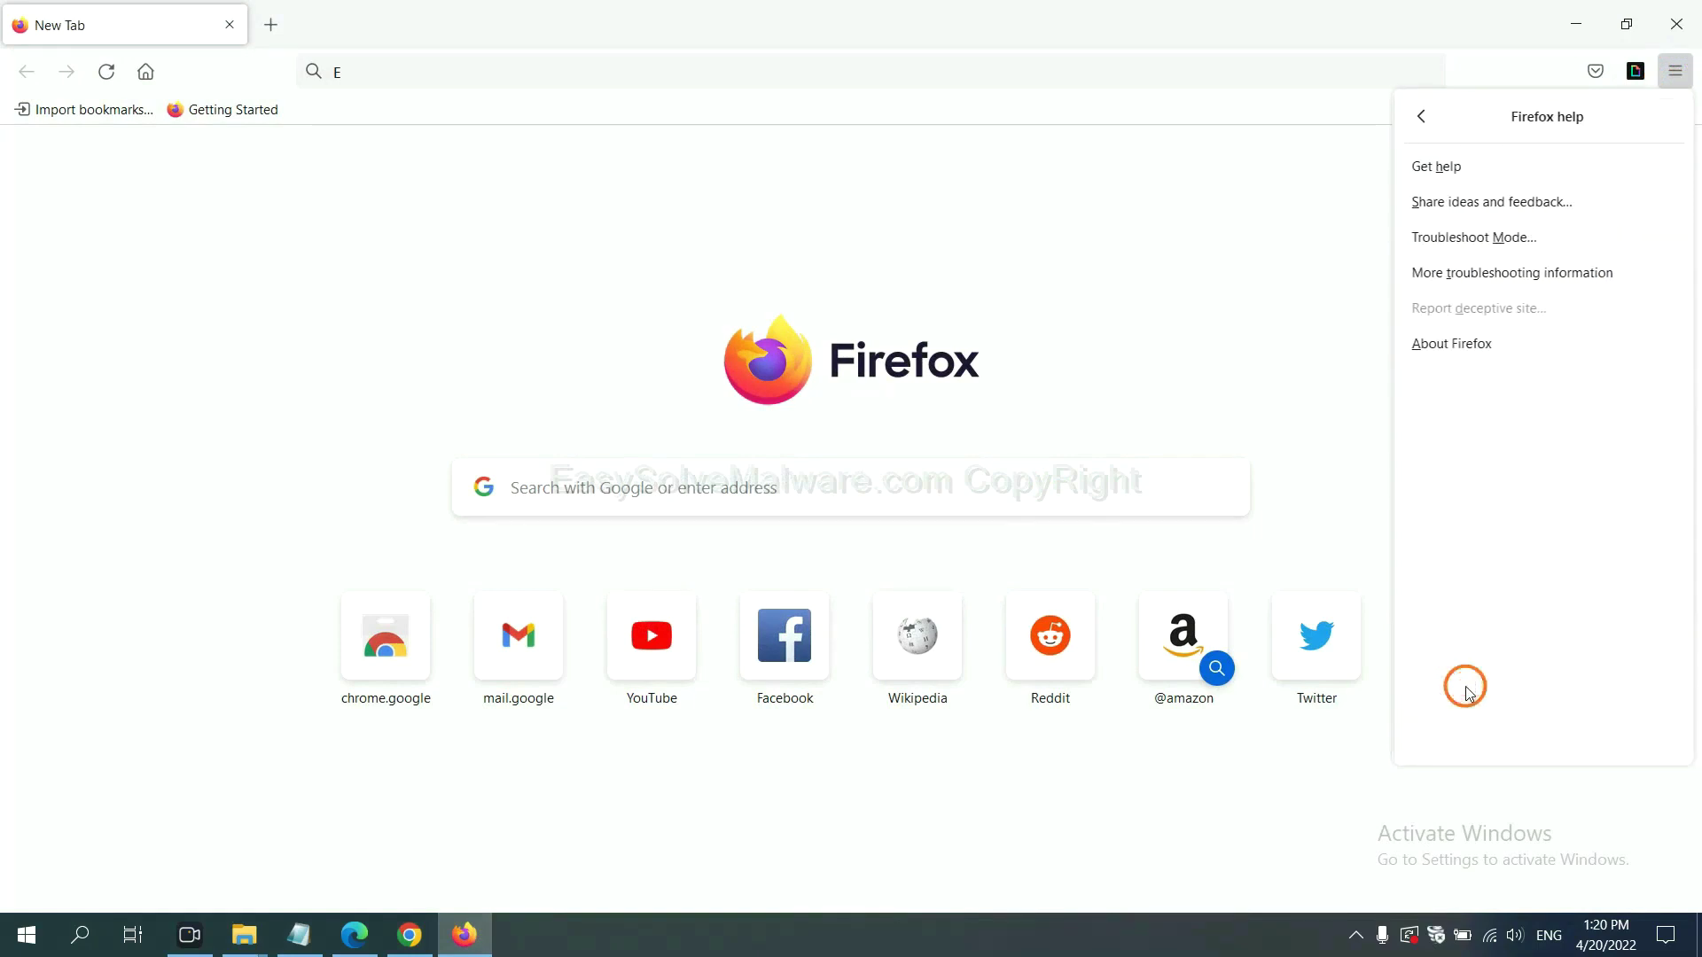
left_click(1495, 273)
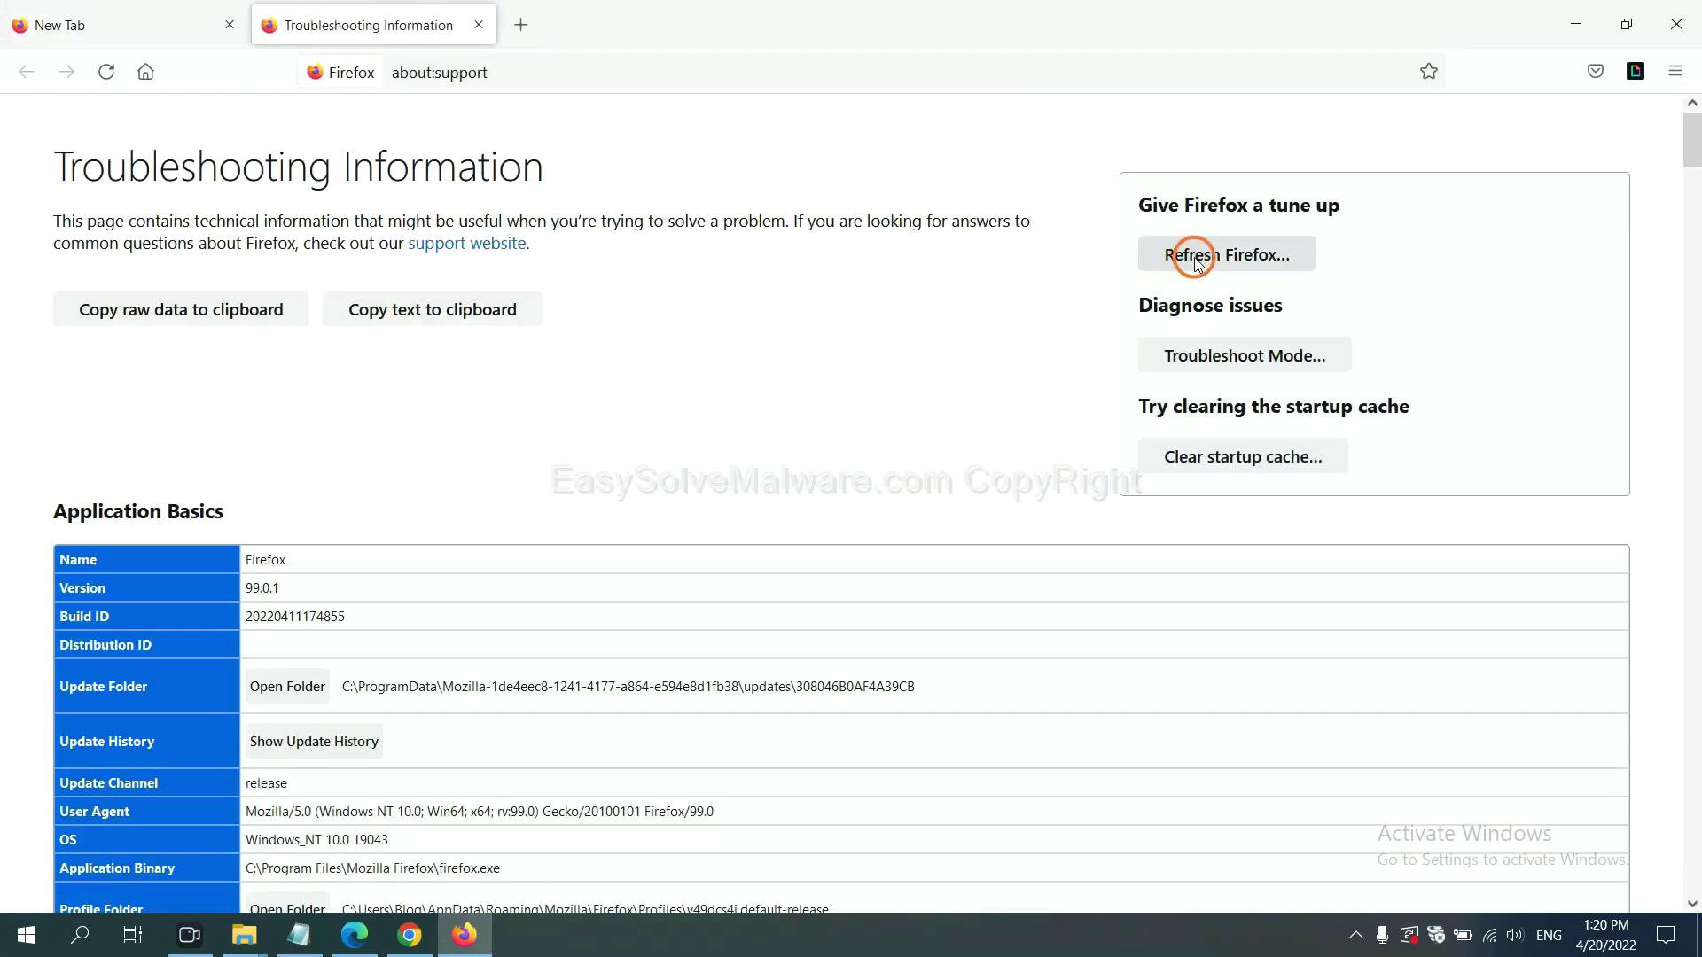
left_click(1194, 262)
left_click(925, 265)
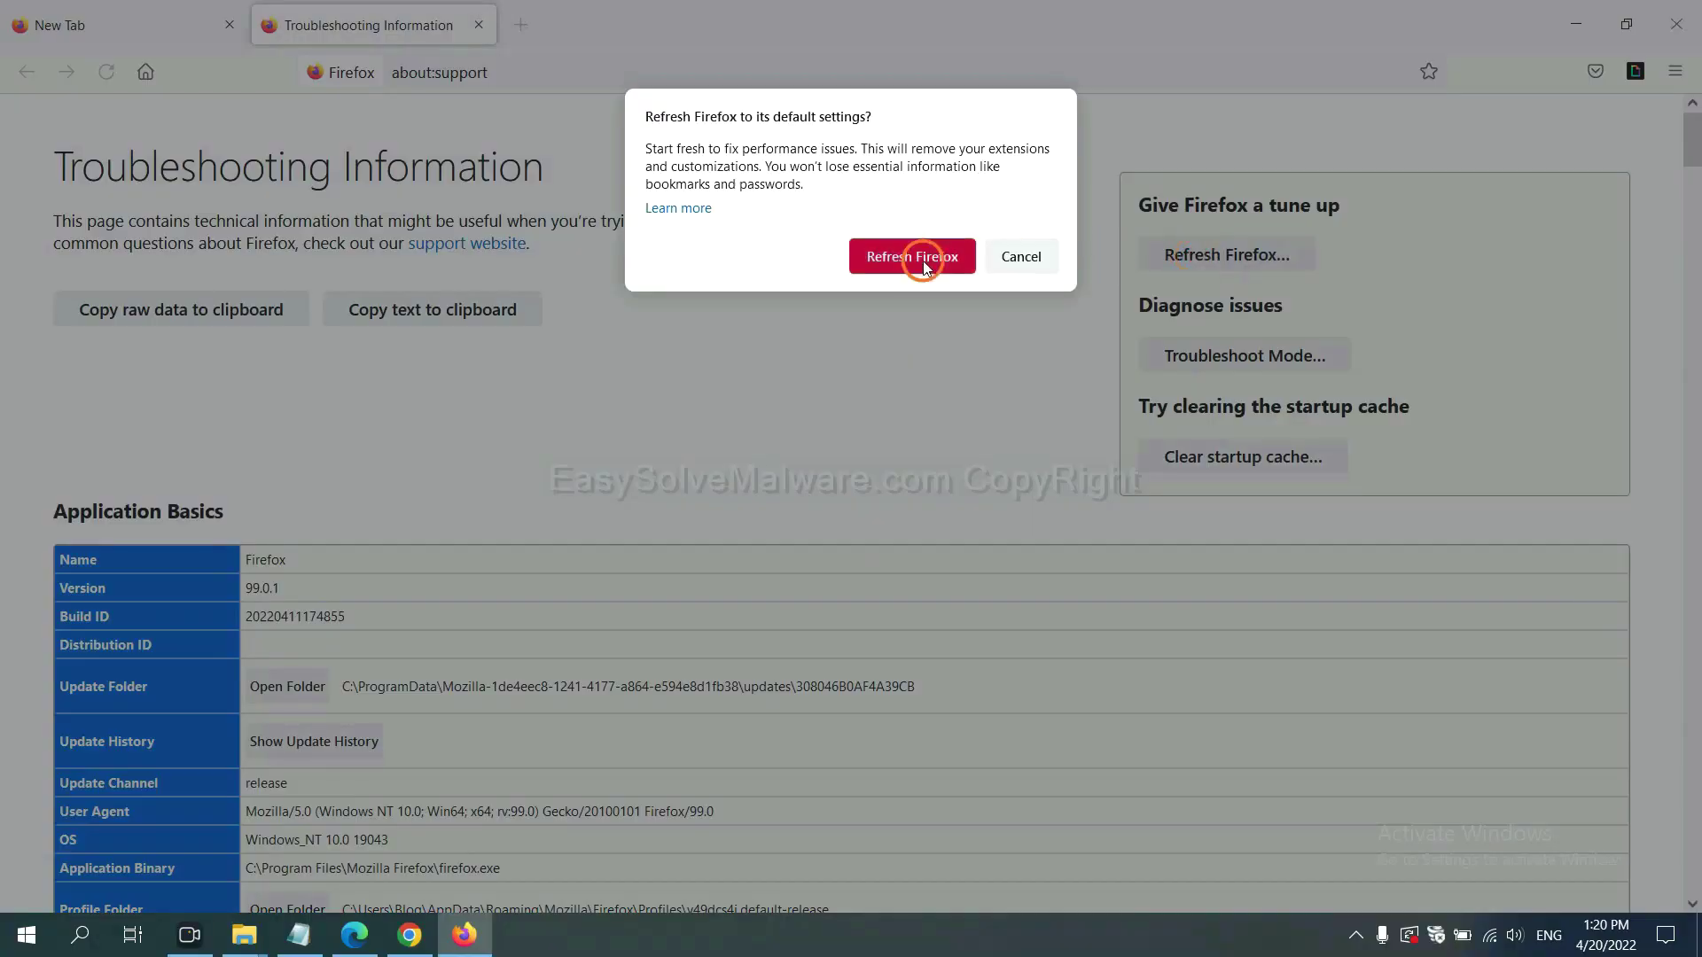
left_click(354, 937)
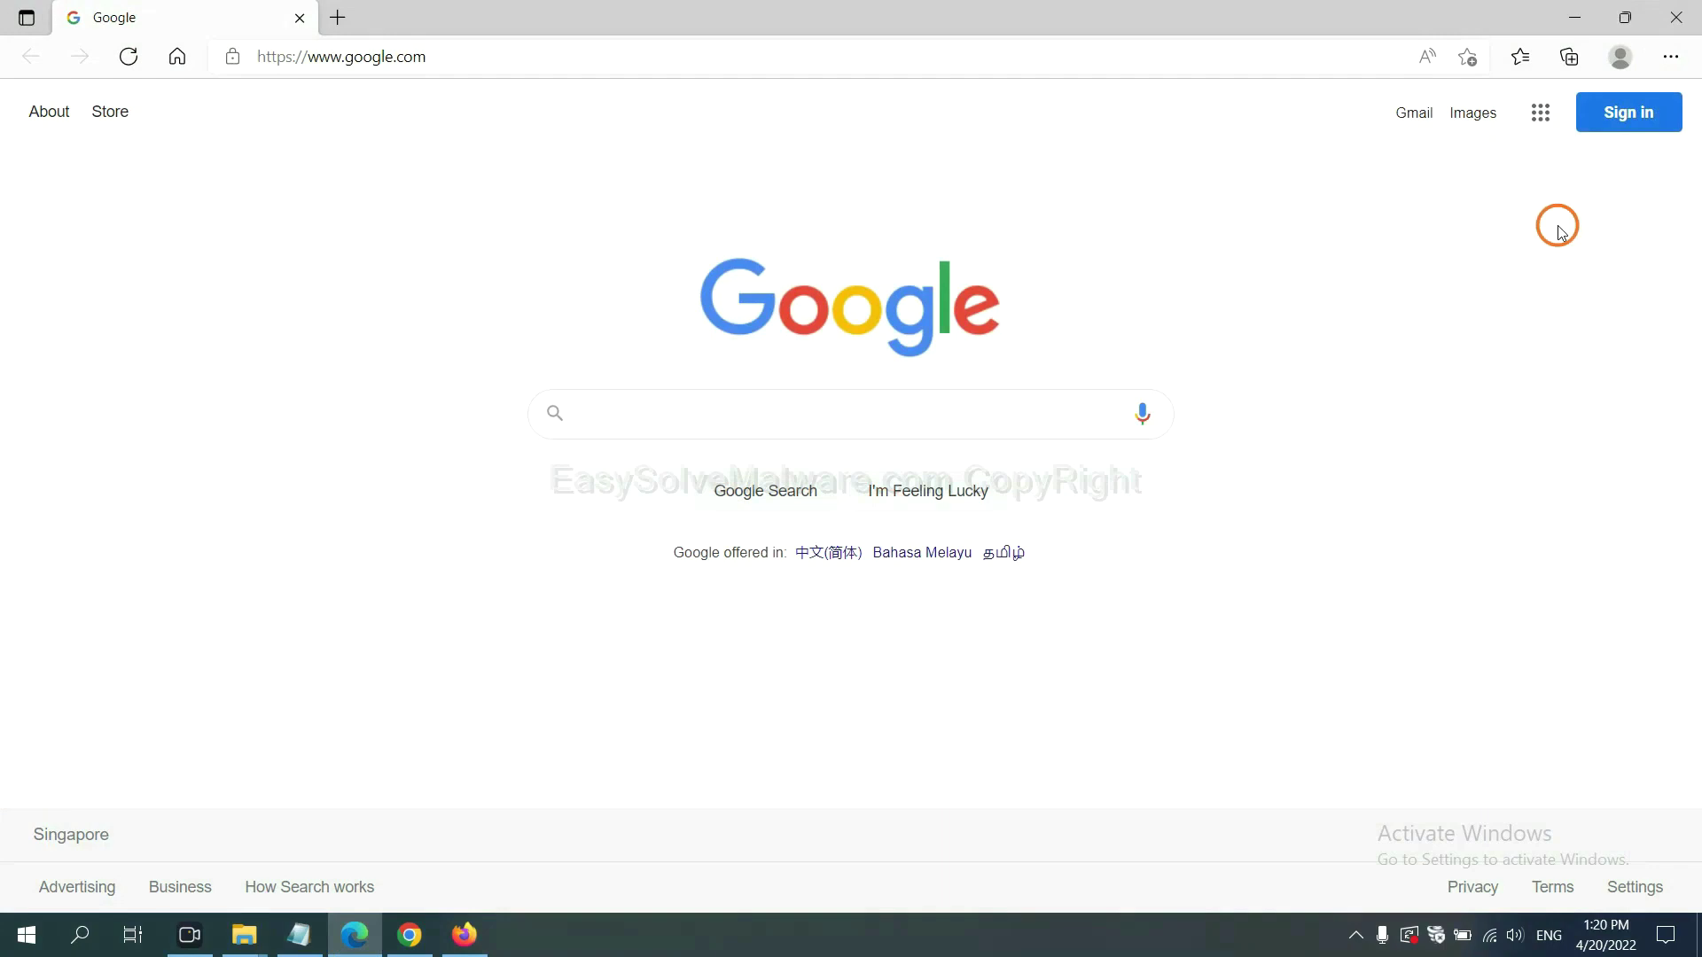
In Edge settings, request restoring settings to their default values
left_click(1670, 56)
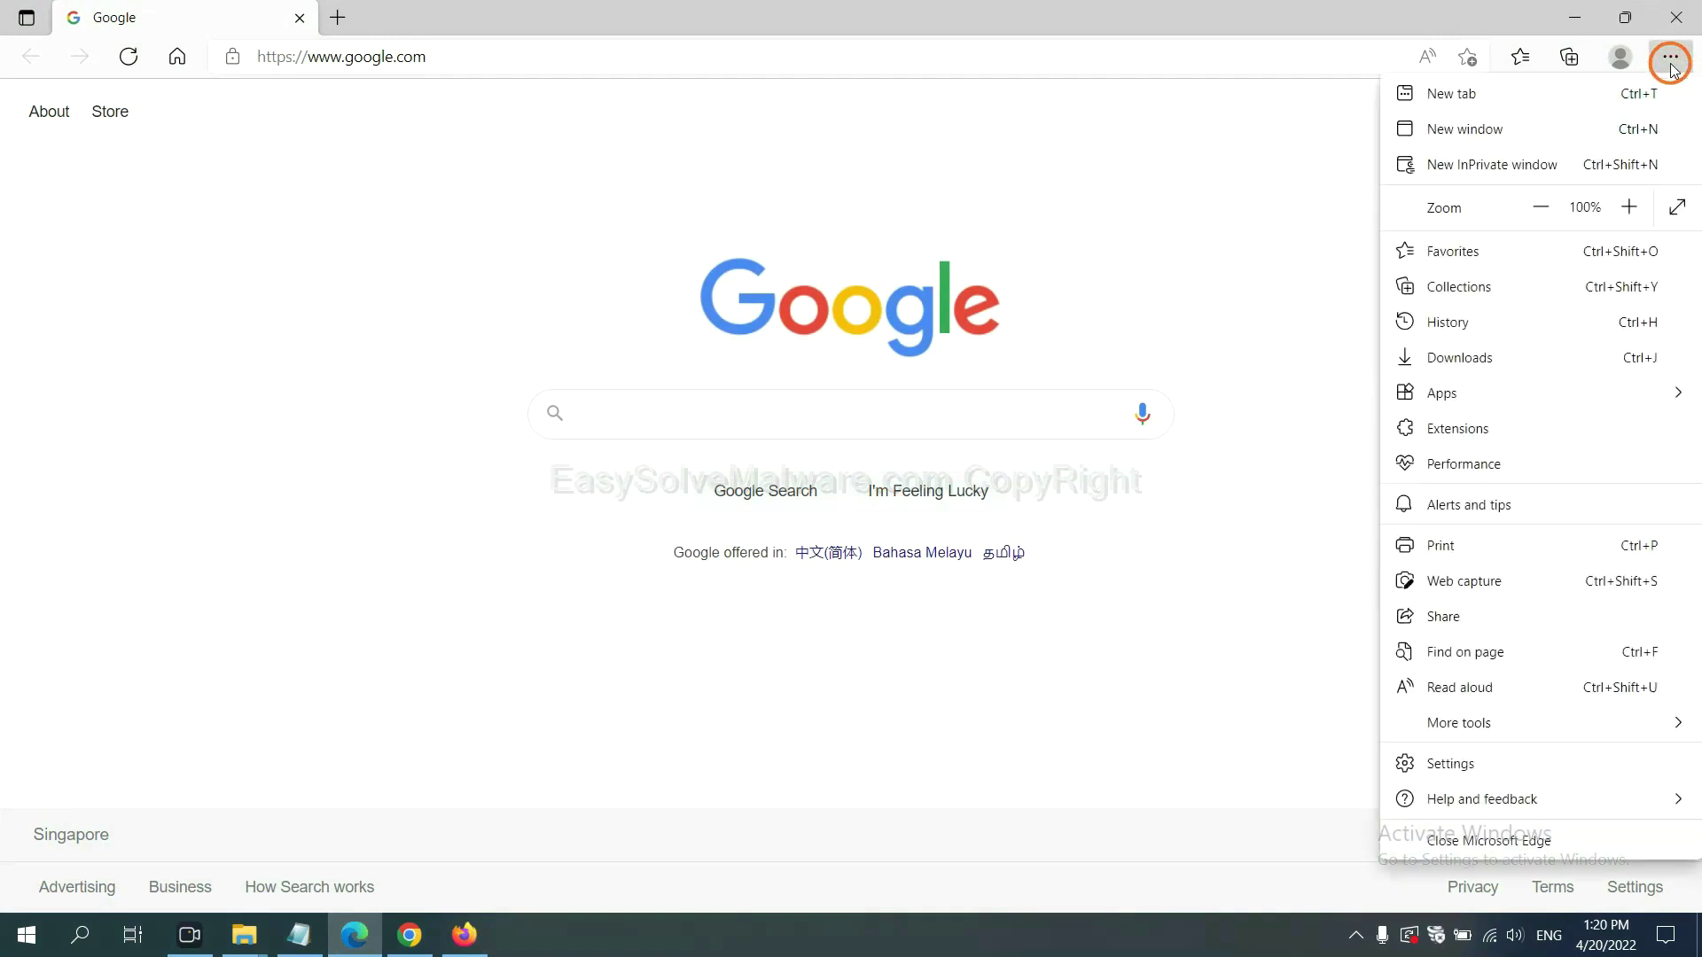
left_click(1452, 764)
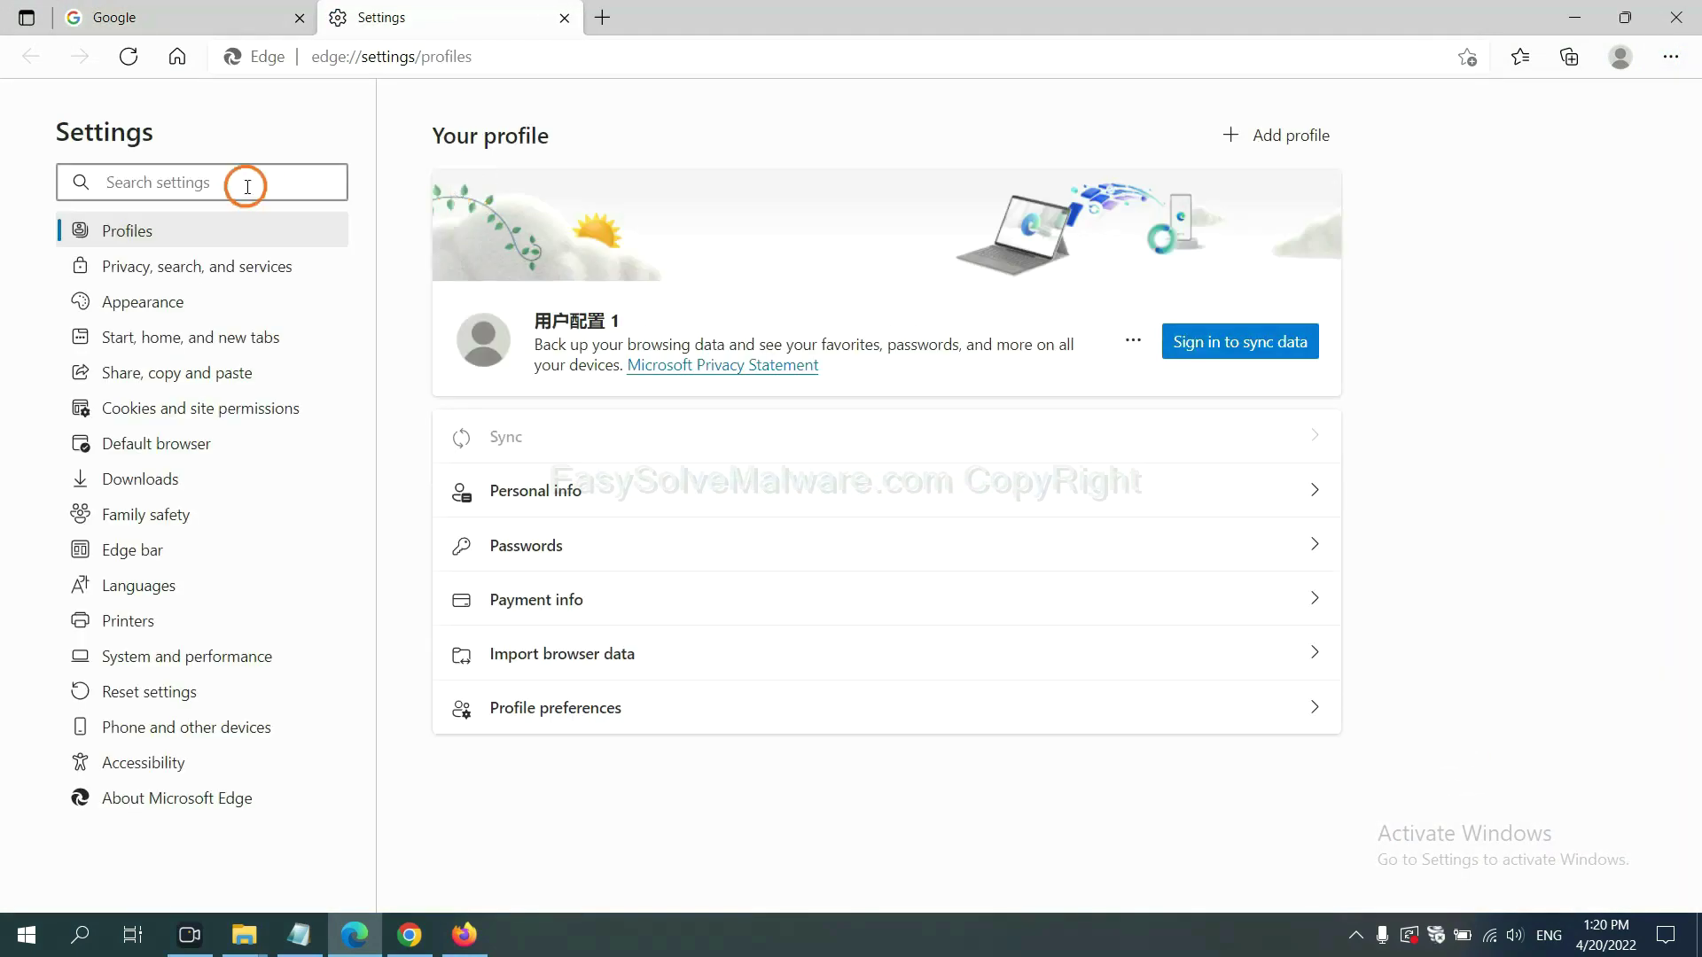
type("re")
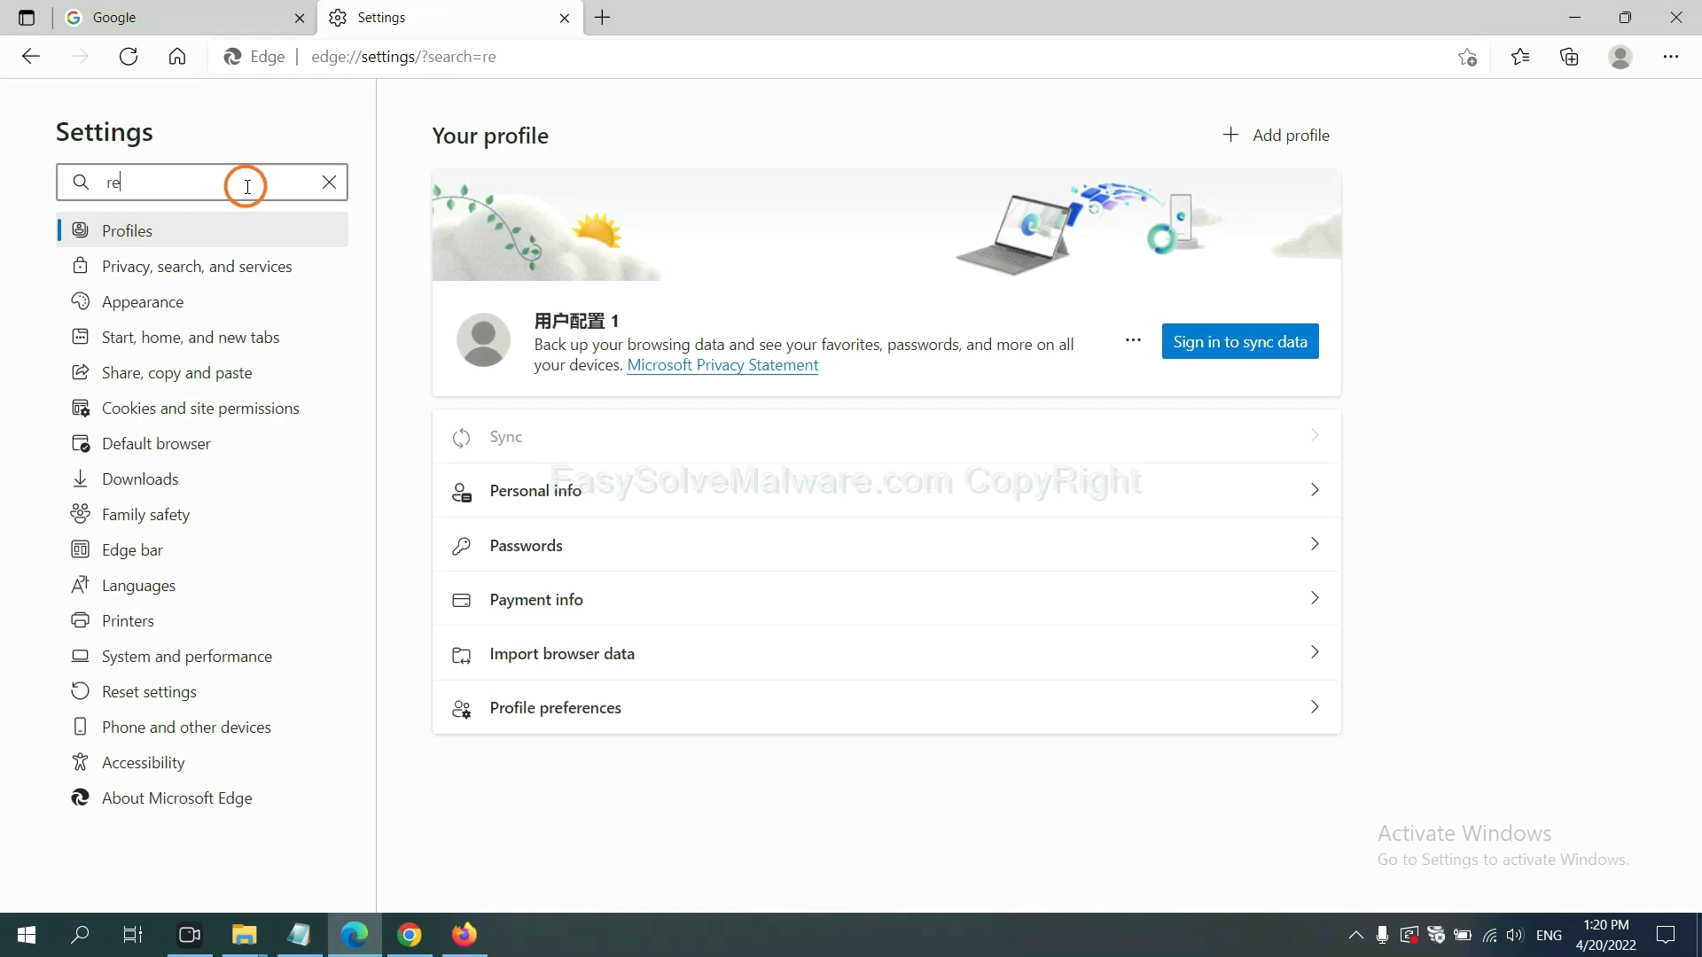
type("set")
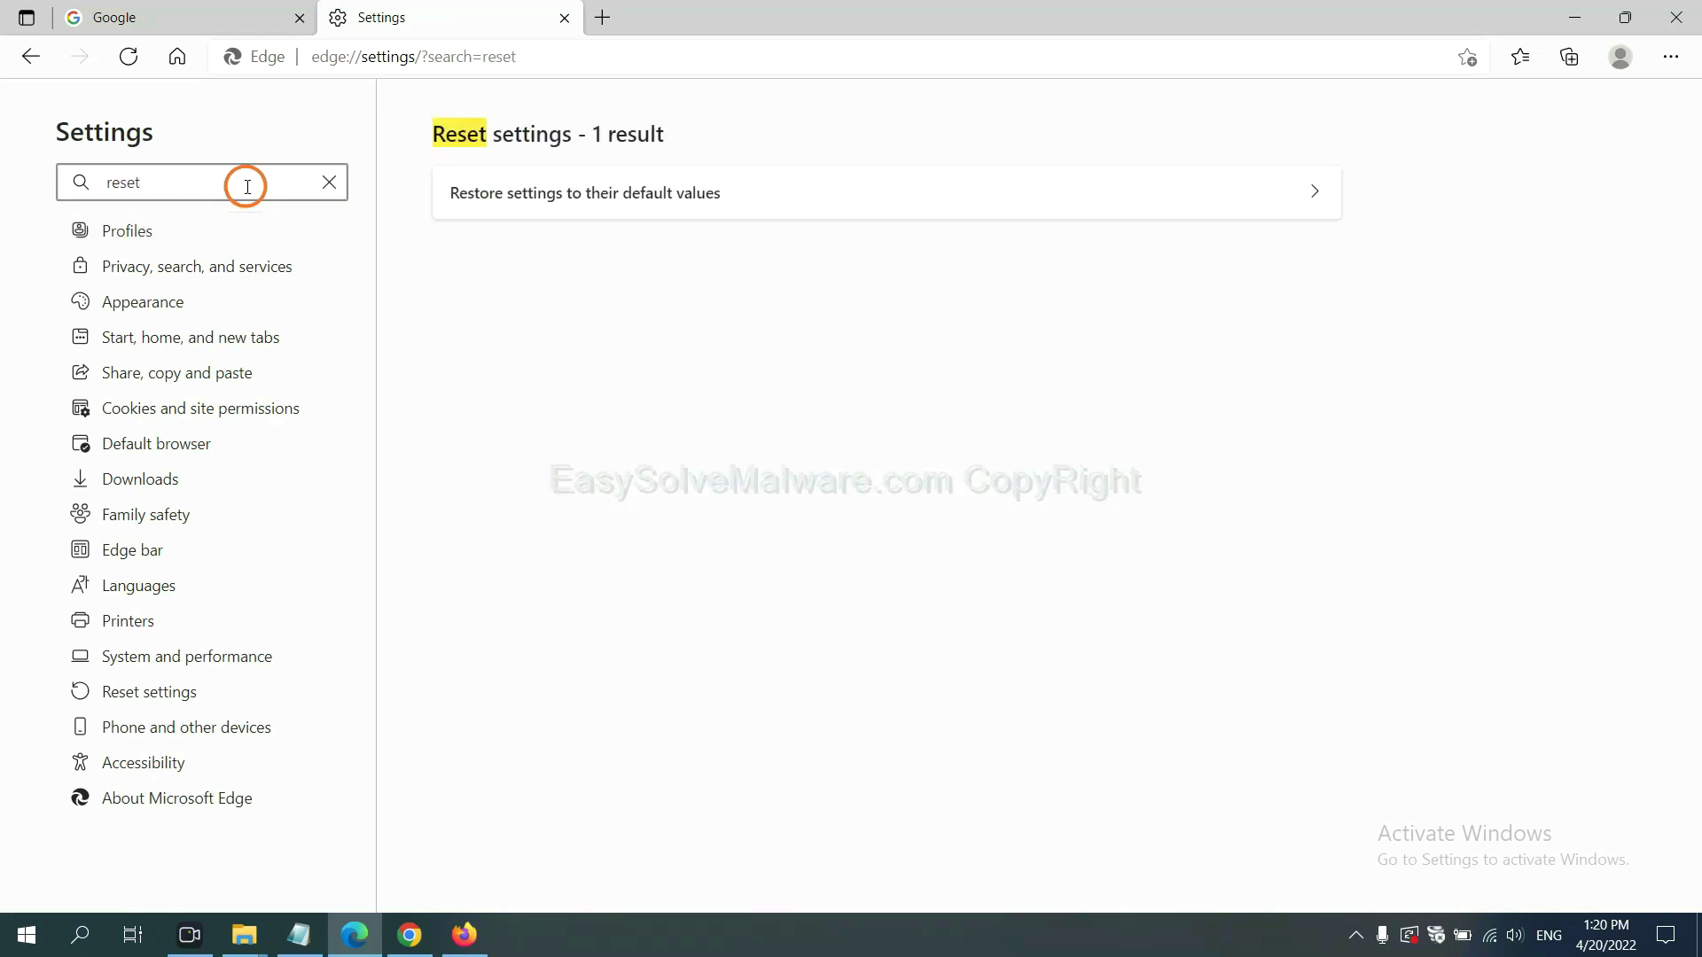
left_click(597, 189)
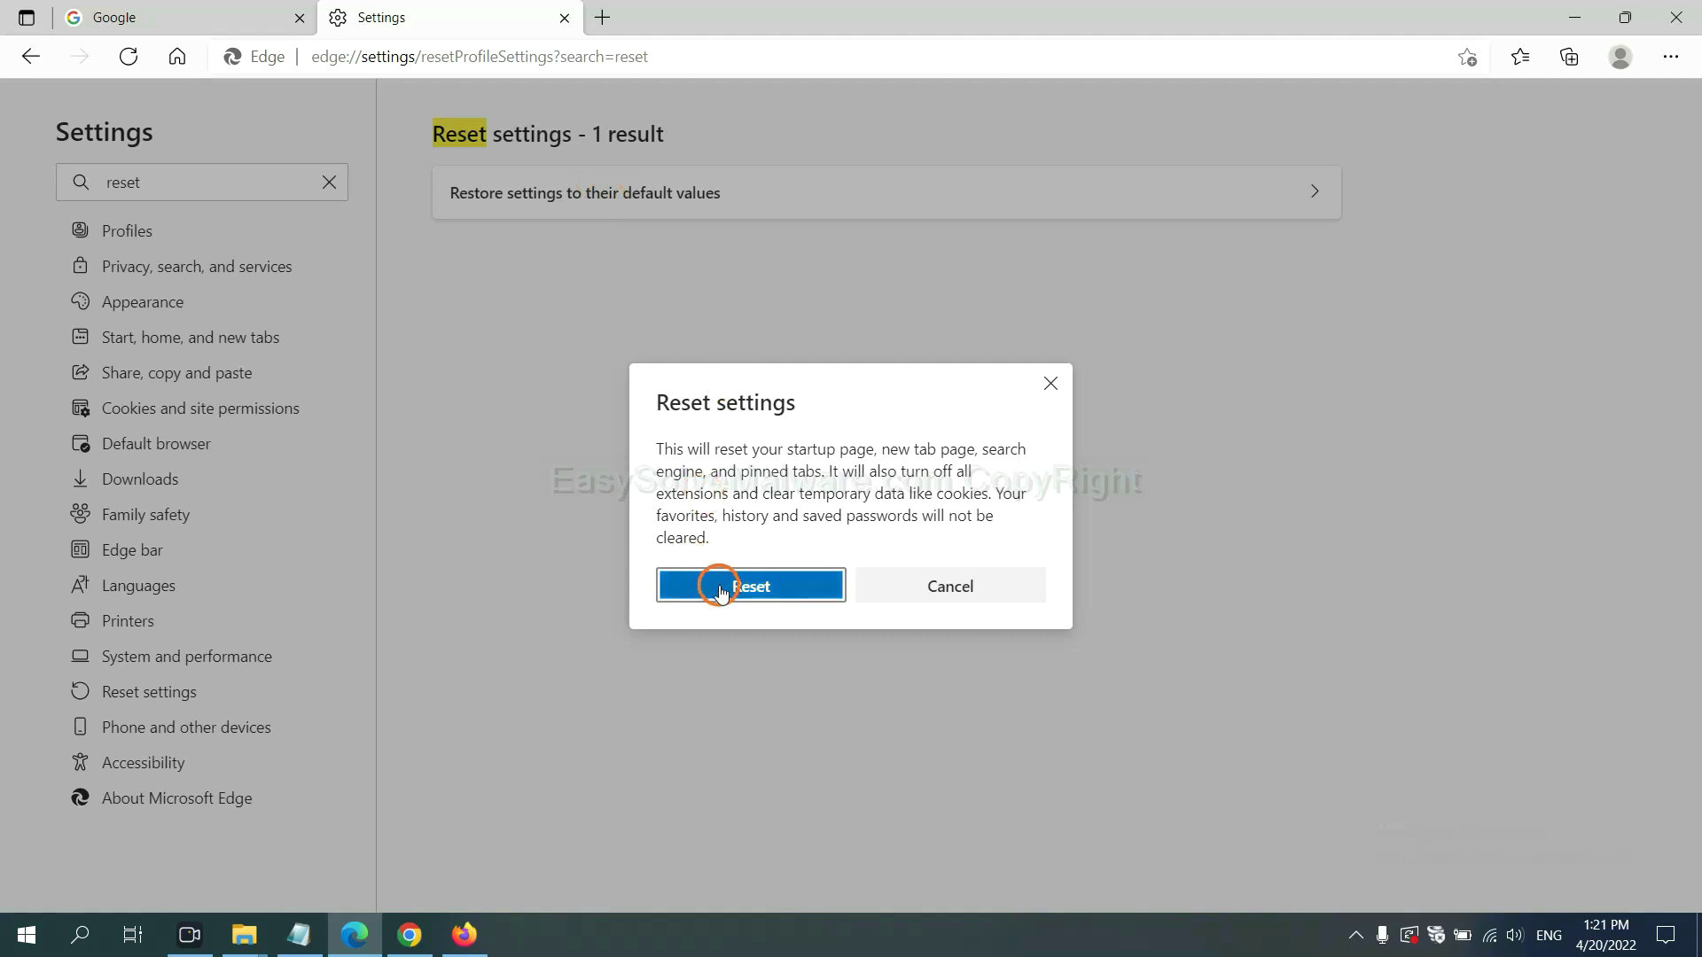